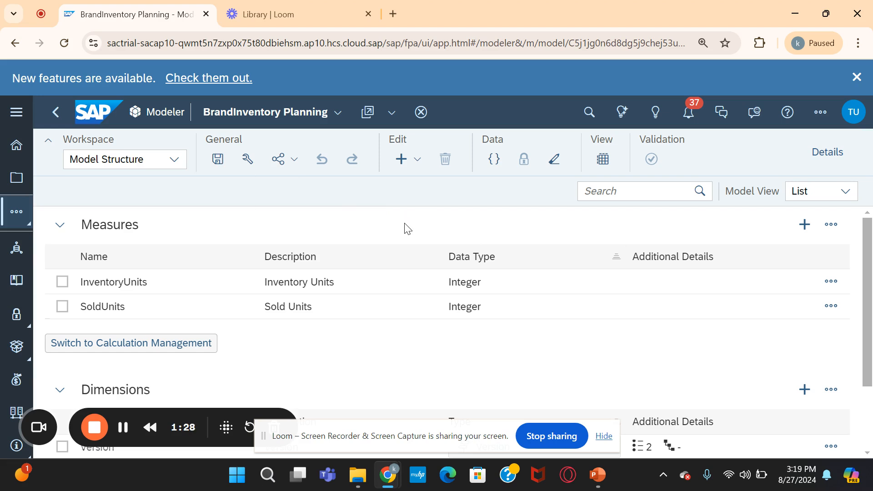
Show the Data Foundation view of the BrandInventory Planning model and look through its brand, inventory and sold-unit rows
left_click(599, 442)
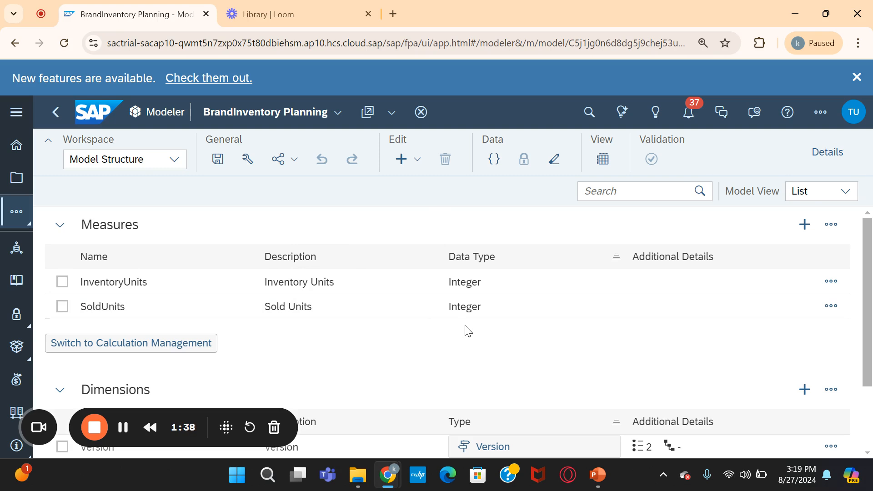
left_click(603, 161)
left_click(602, 162)
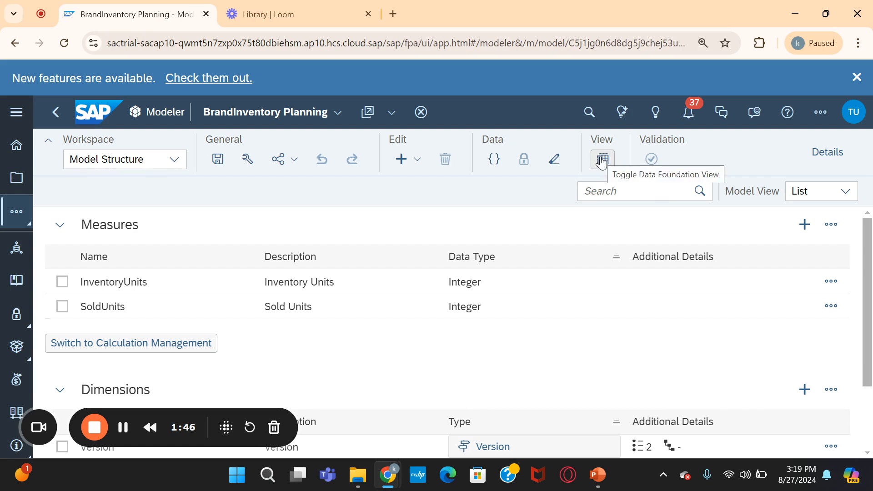
left_click(602, 162)
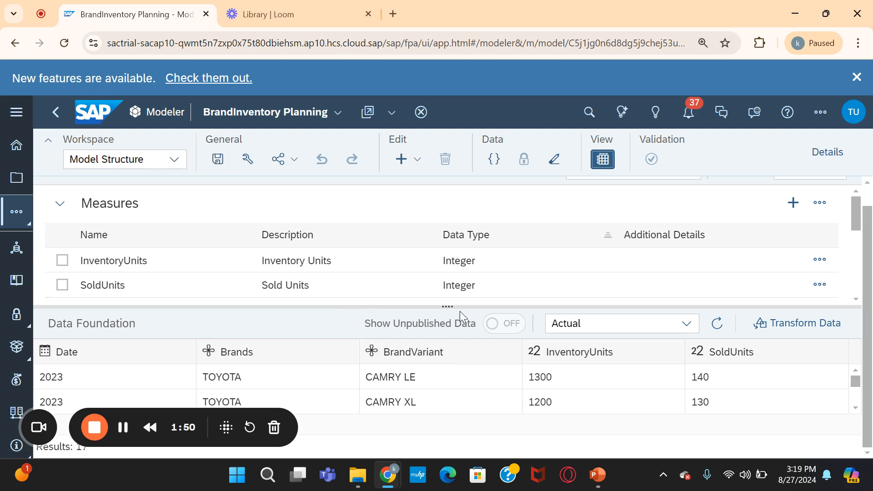
left_click_drag(447, 308, 450, 269)
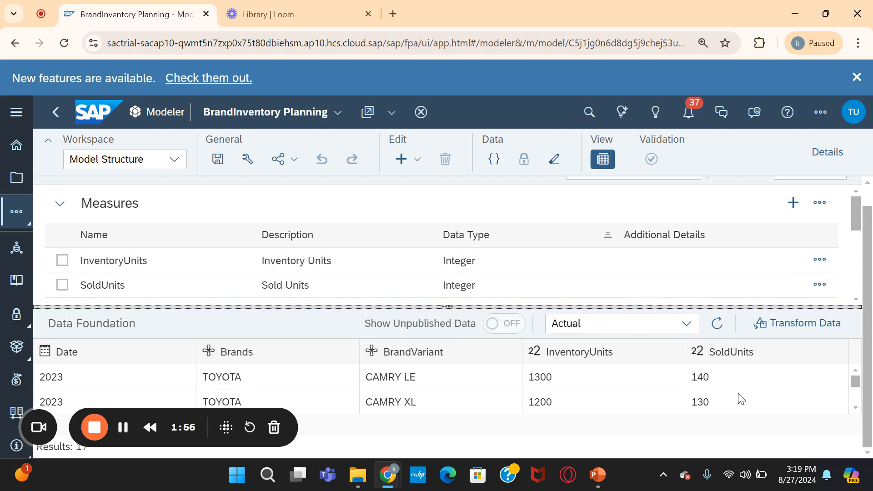
scroll(742, 399, "down", 2)
scroll(742, 399, "up", 2)
scroll(699, 365, "down", 2)
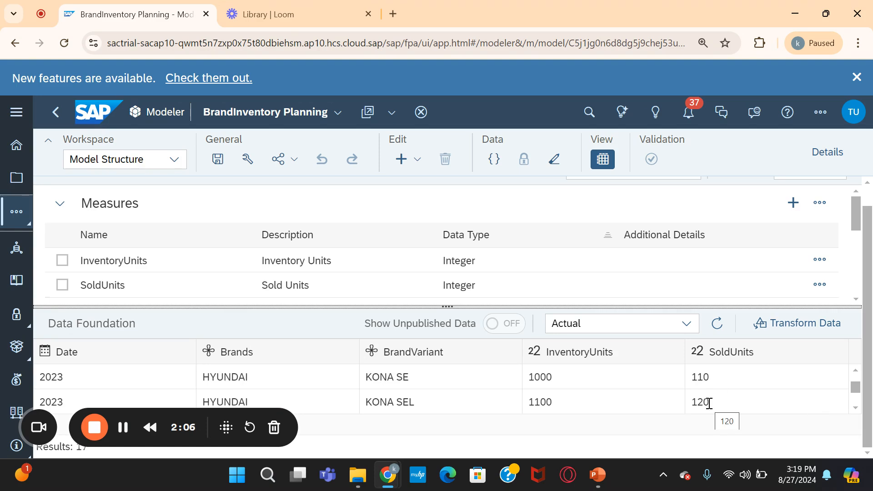
scroll(708, 403, "down", 5)
scroll(705, 407, "down", 10)
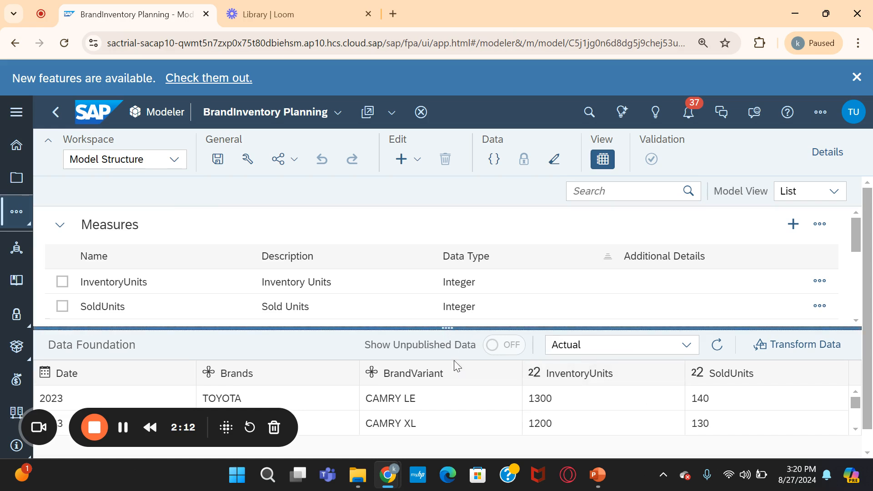
Hide the Data Foundation view
left_click(602, 160)
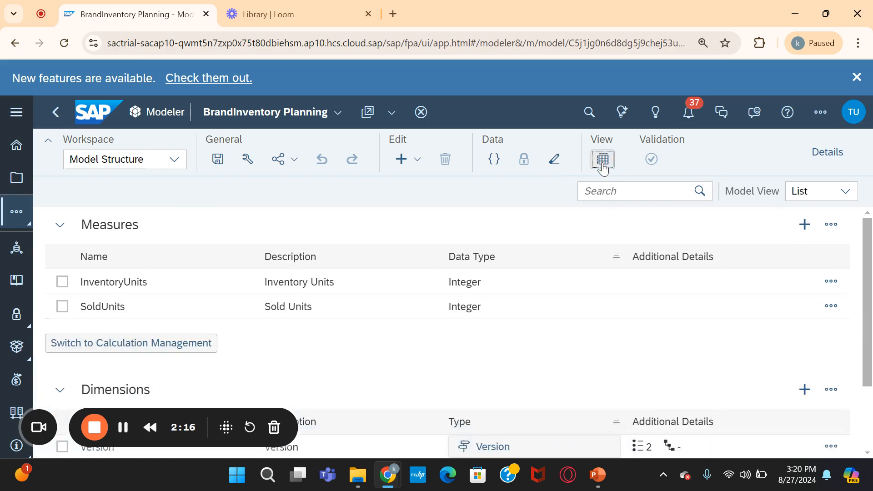
left_click(603, 160)
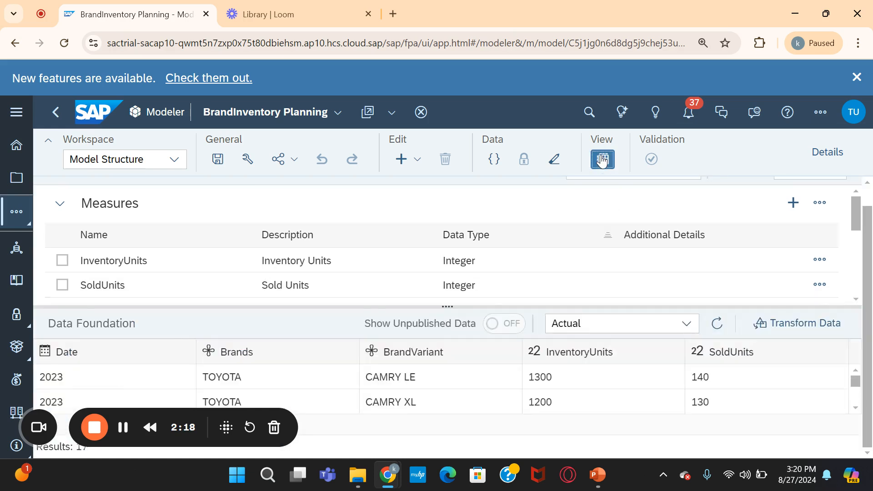
left_click(602, 160)
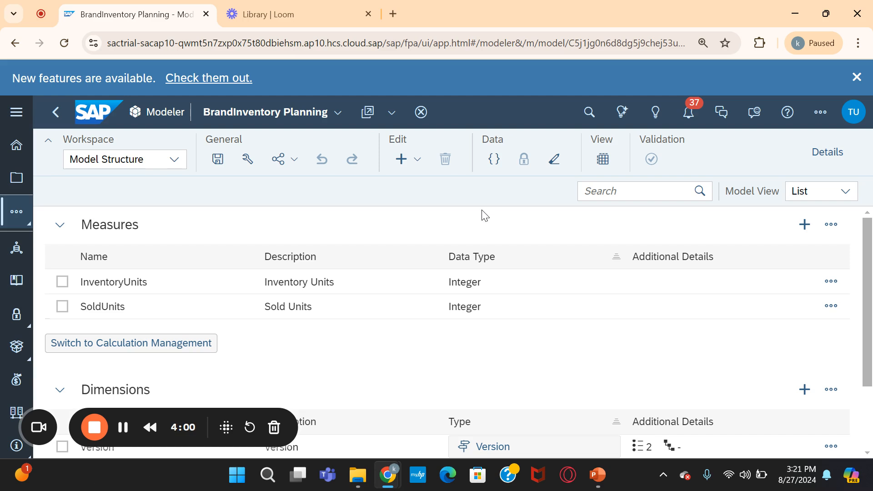
Open data transformation from the Data Foundation view and look at the available transform types for a new transform
left_click(601, 159)
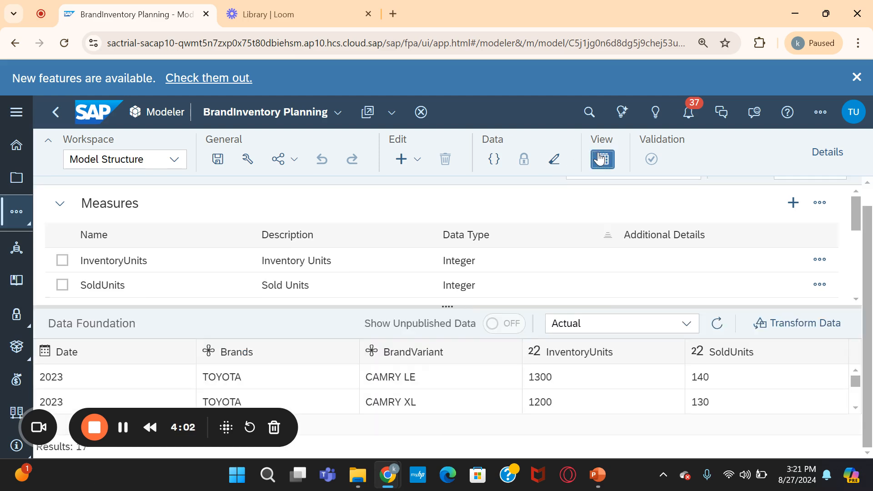
left_click(806, 324)
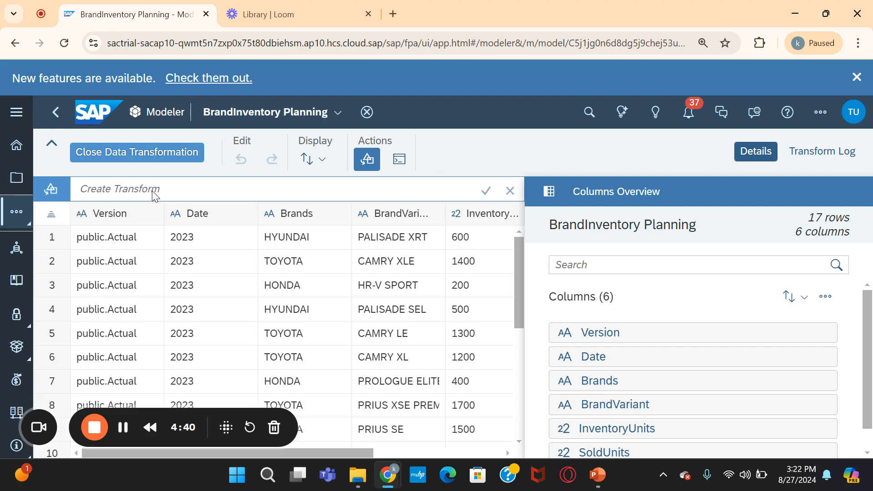
left_click(136, 190)
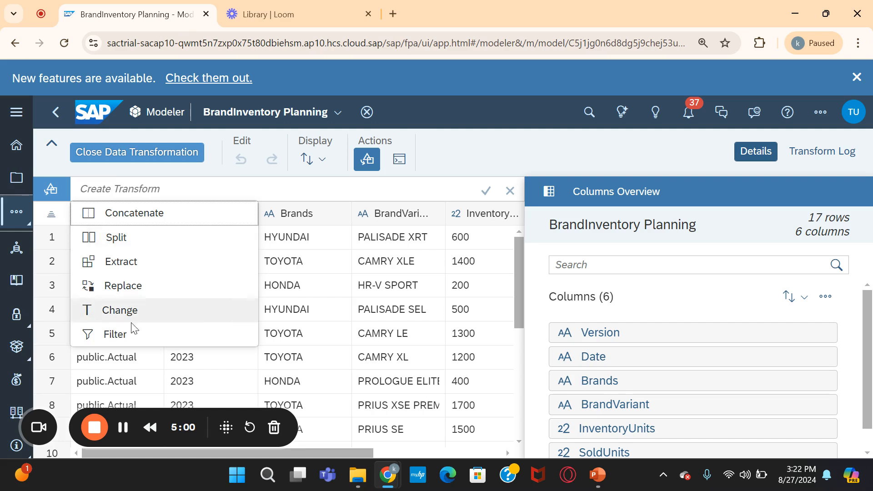
left_click(250, 187)
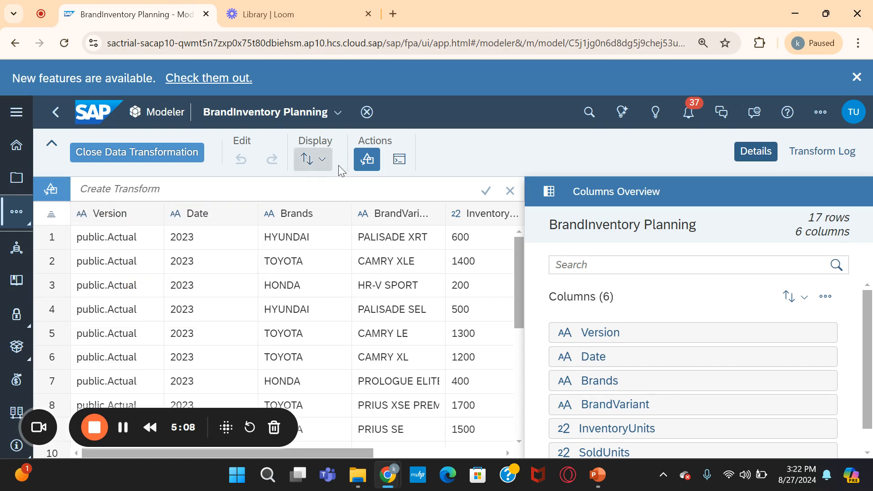
Open the custom expression editor and try out its auto-complete suggestions for "k" and "h", leaving the expression empty
left_click(397, 160)
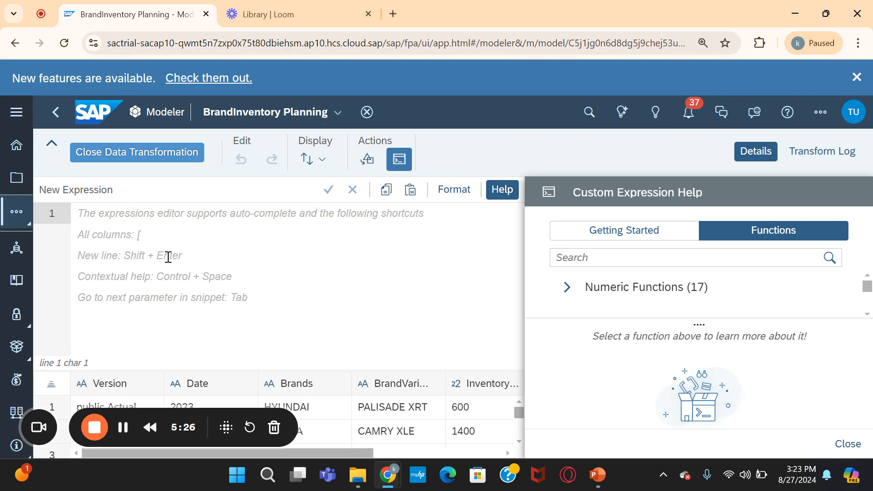
type("k")
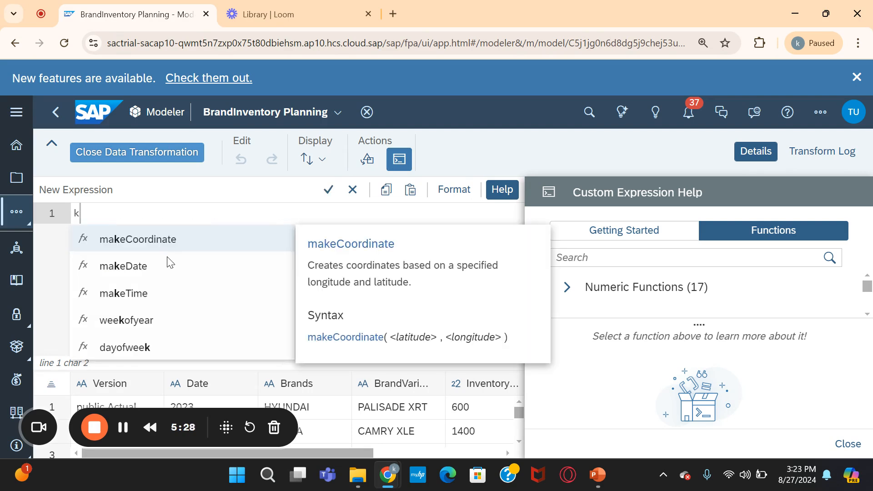
key("BackSpace")
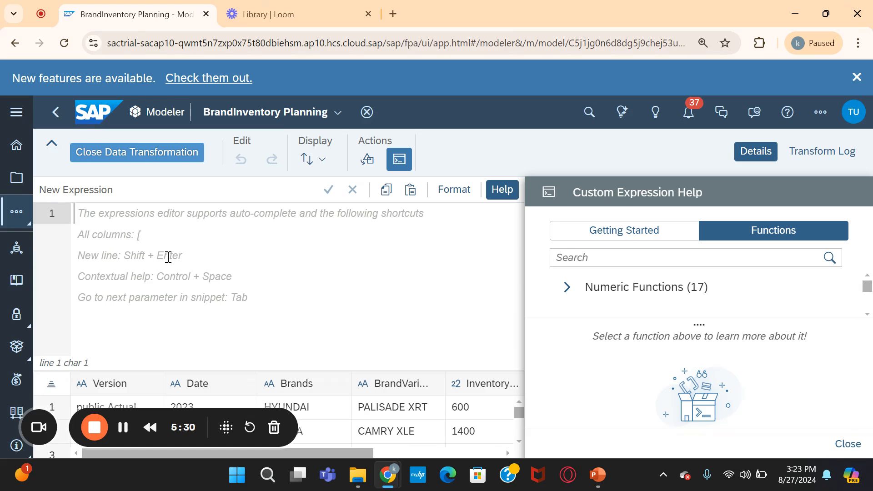
type("k")
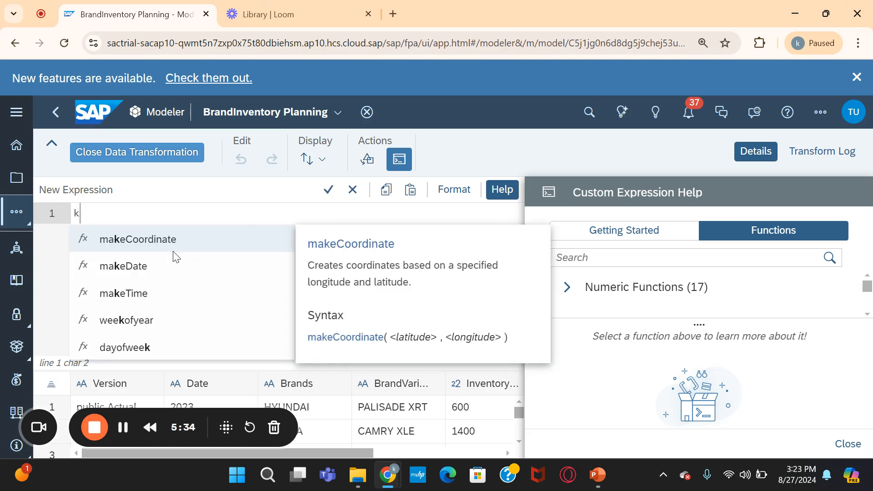
key("BackSpace")
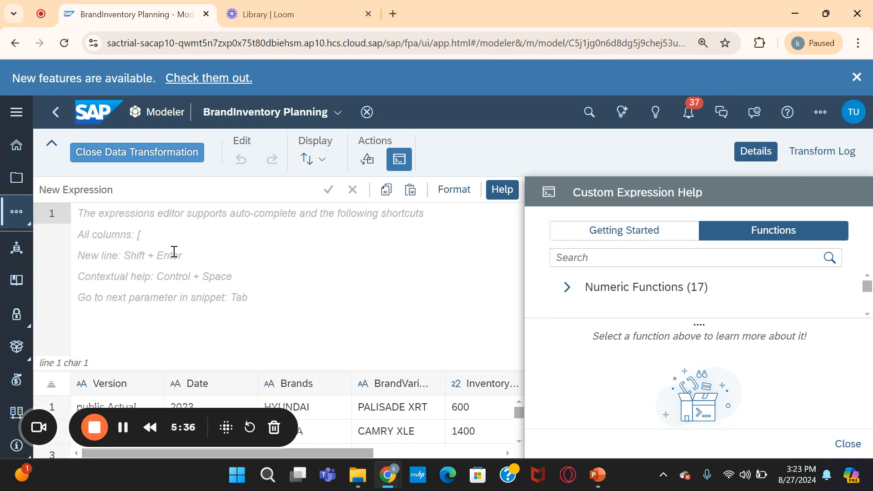
type("h")
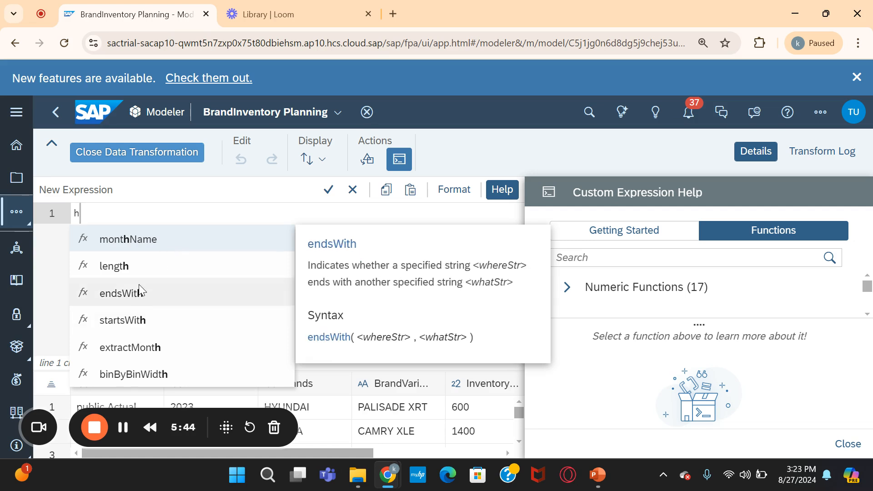
key("BackSpace")
Call up the expression editor's contextual help and browse the full list of functions and columns
key("ctrl+space")
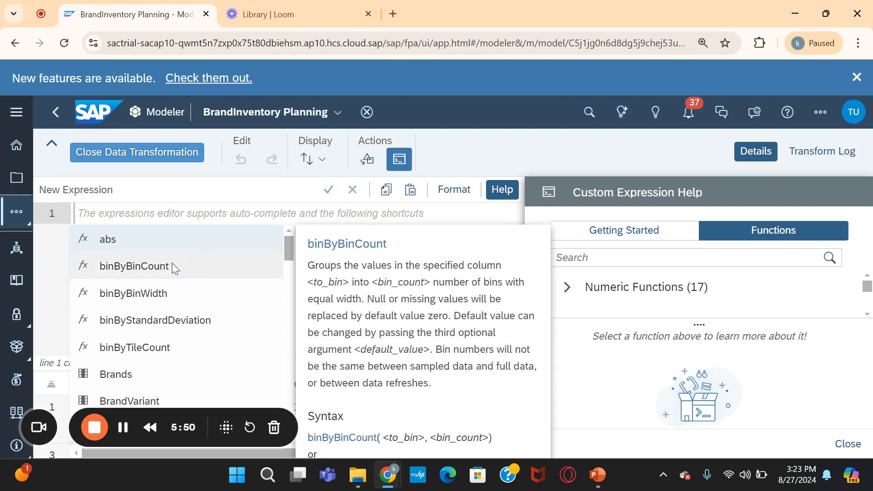
scroll(172, 263, "down", 10)
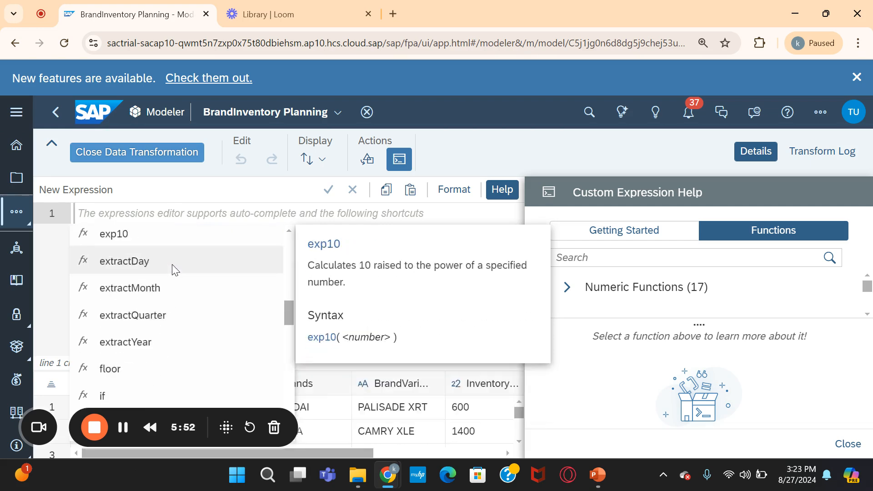
scroll(172, 264, "down", 12)
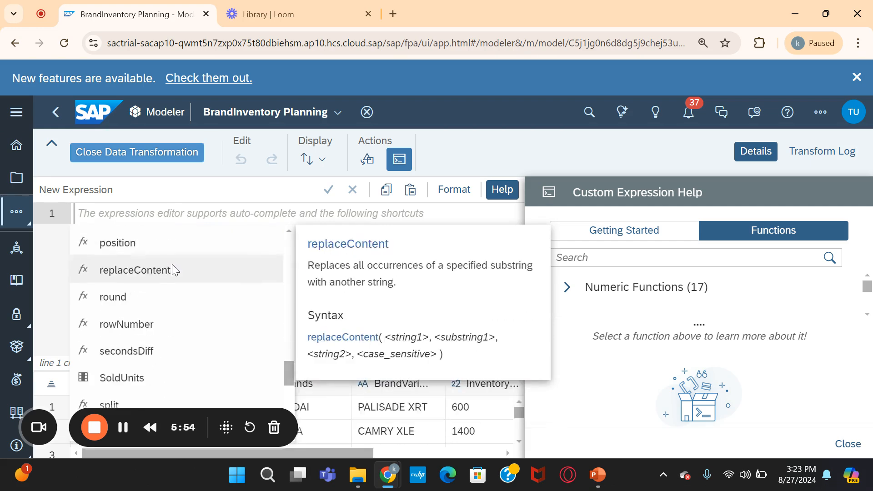
scroll(172, 264, "down", 8)
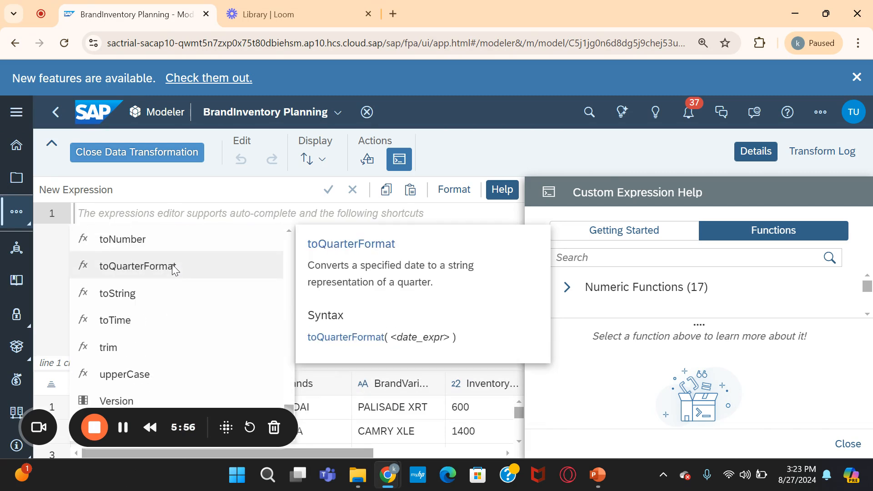
left_click(487, 157)
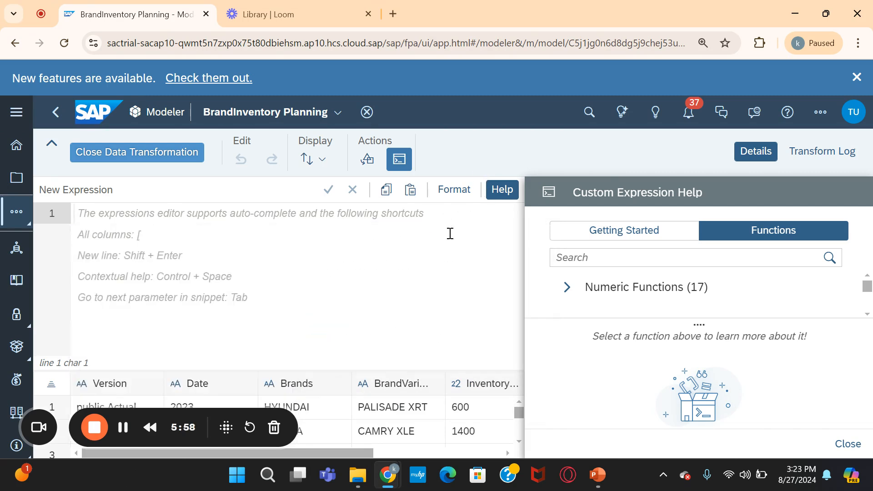
Enlarge the function list in the Custom Expression Help and review its categories, looking inside String Functions
left_click(773, 233)
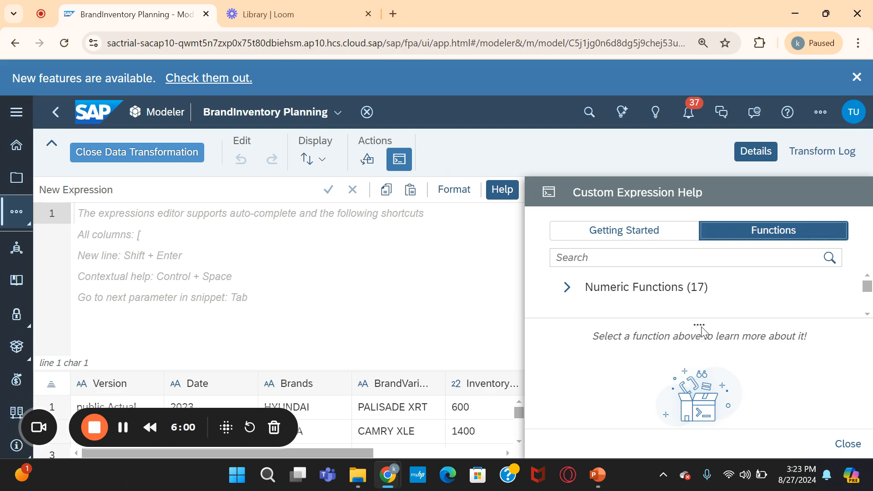
left_click_drag(701, 326, 701, 402)
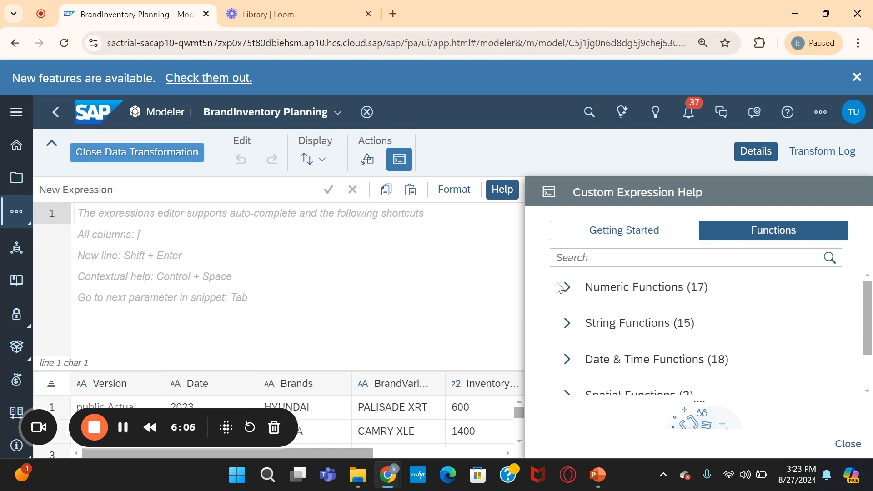
left_click(568, 327)
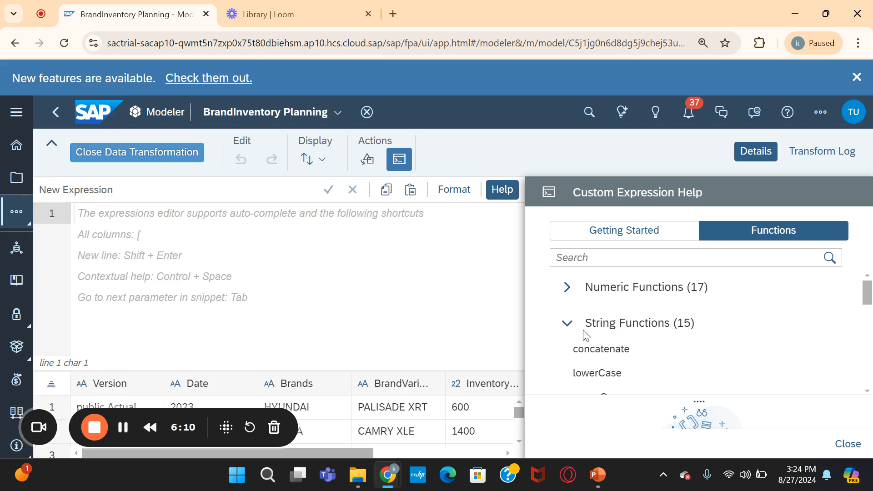
left_click(567, 323)
scroll(649, 341, "down", 1)
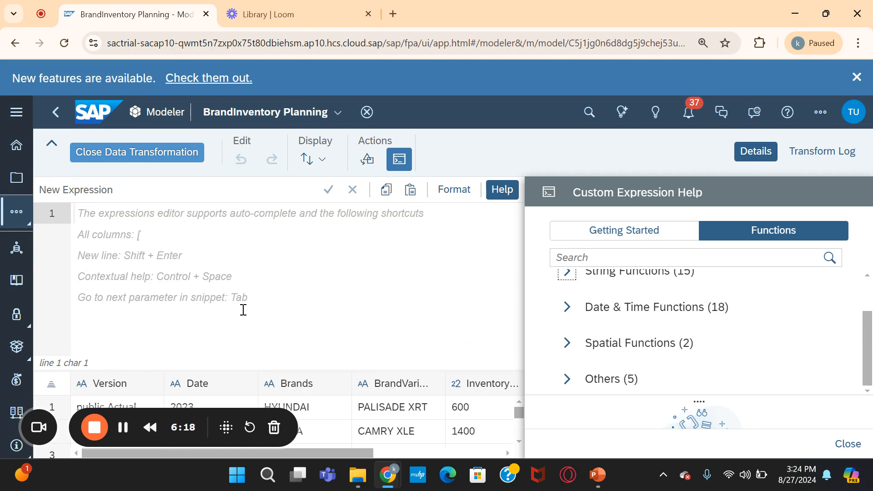
left_click(230, 279)
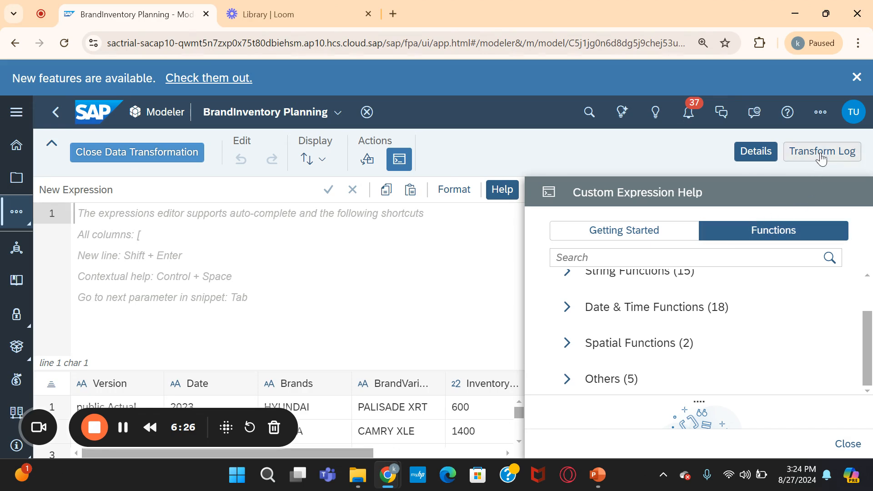
Select the BrandVariant column and hide the details area holding the Custom Expression Help
left_click(761, 154)
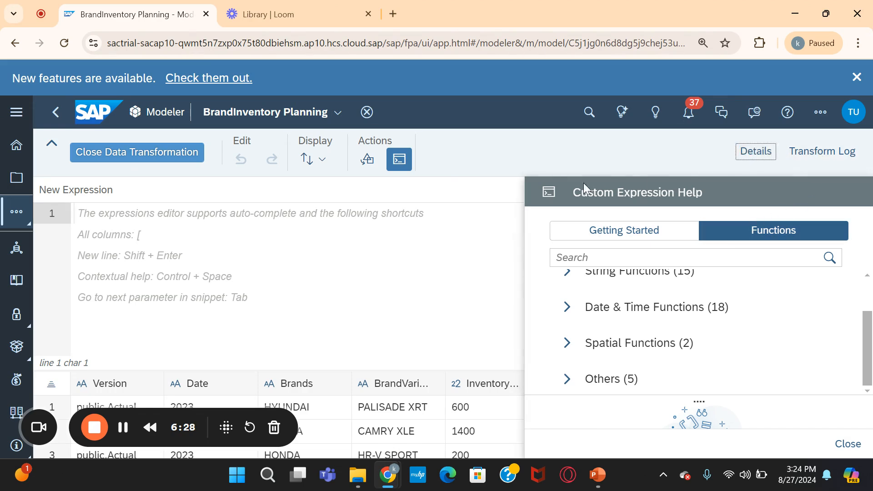
left_click(402, 244)
left_click(403, 386)
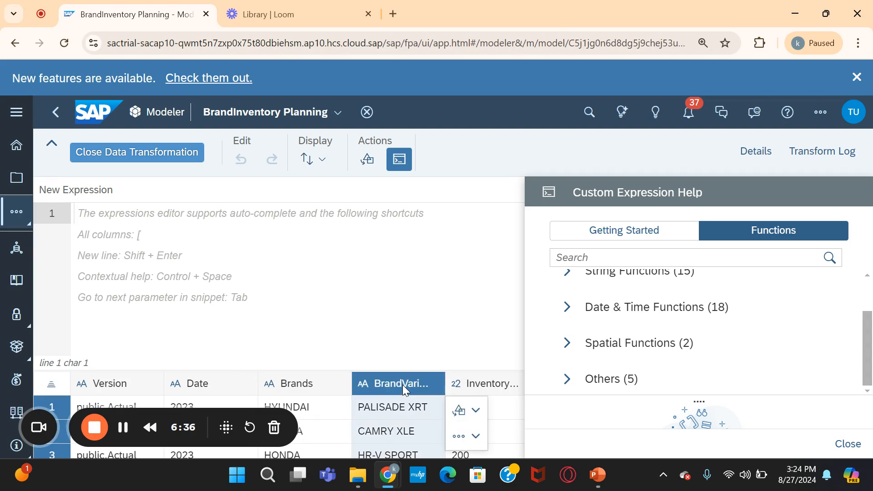
left_click(765, 155)
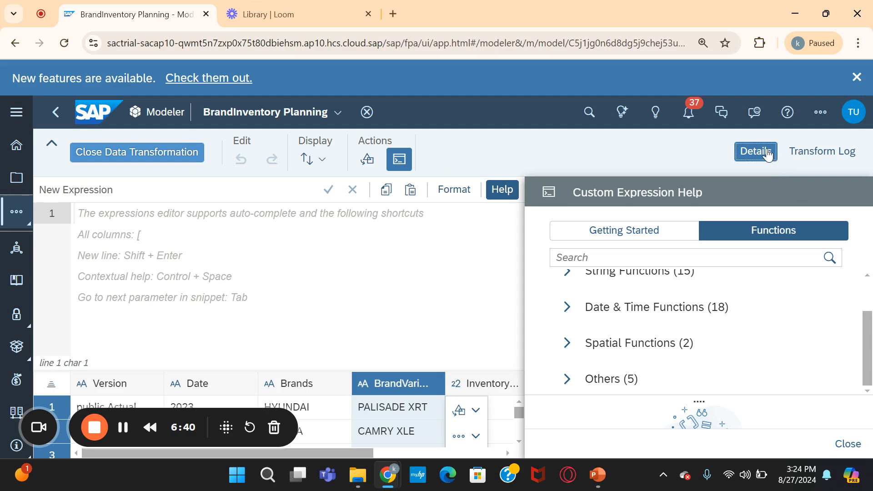
left_click(768, 155)
left_click(768, 154)
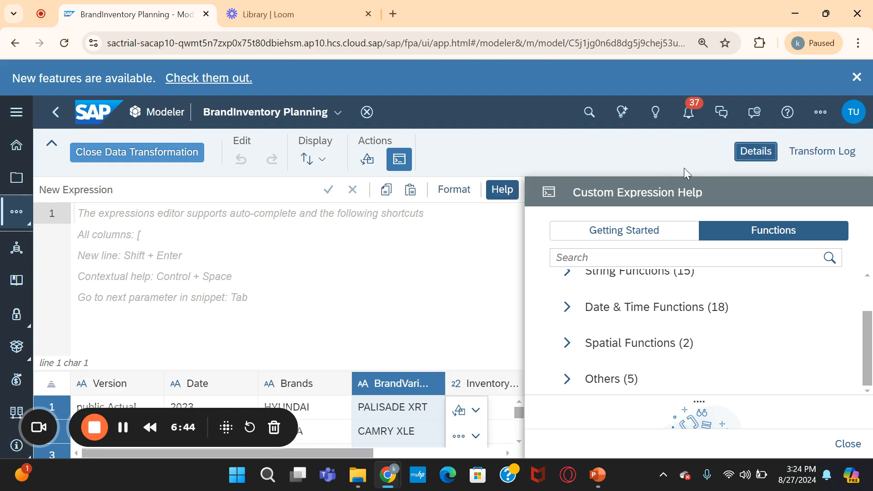
left_click(857, 445)
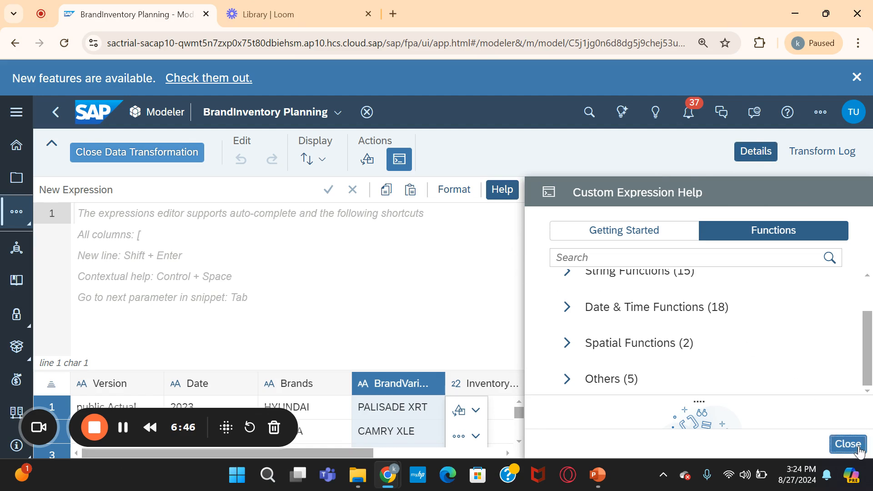
left_click(771, 157)
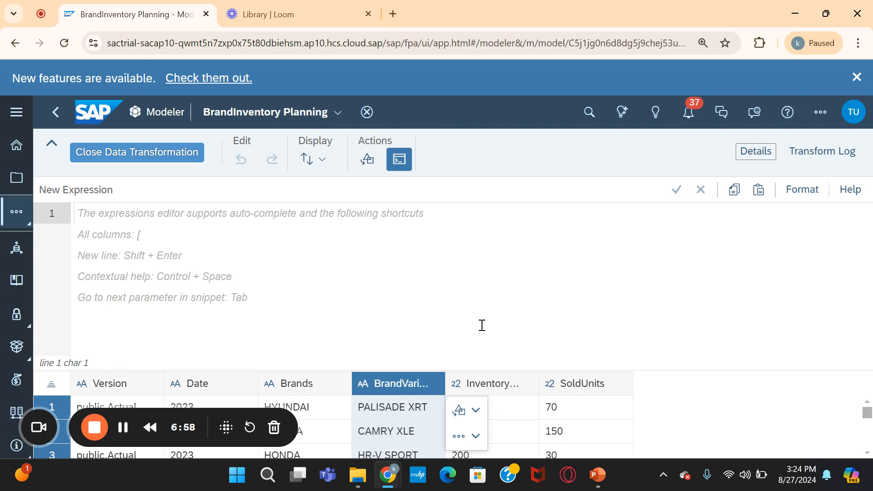
Insert the lowerCase function template into the empty custom expression using the auto-complete suggestions for "low"
left_click(205, 221)
key("ctrl+space")
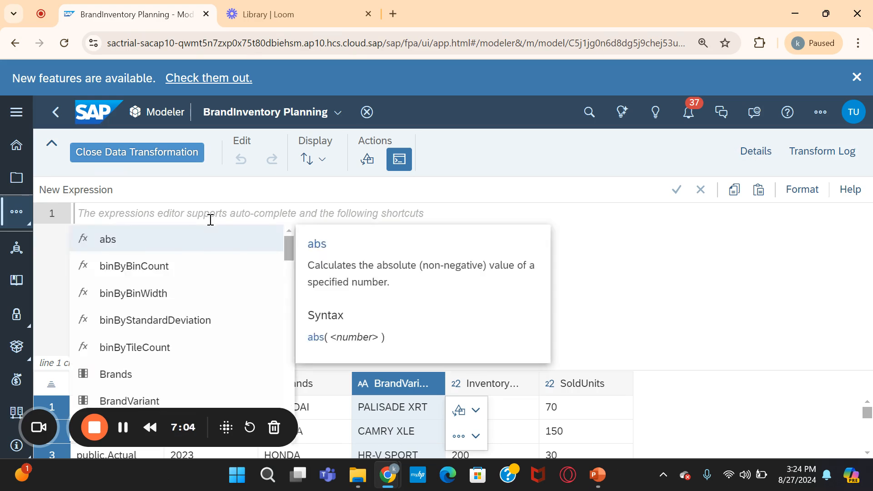
type("low")
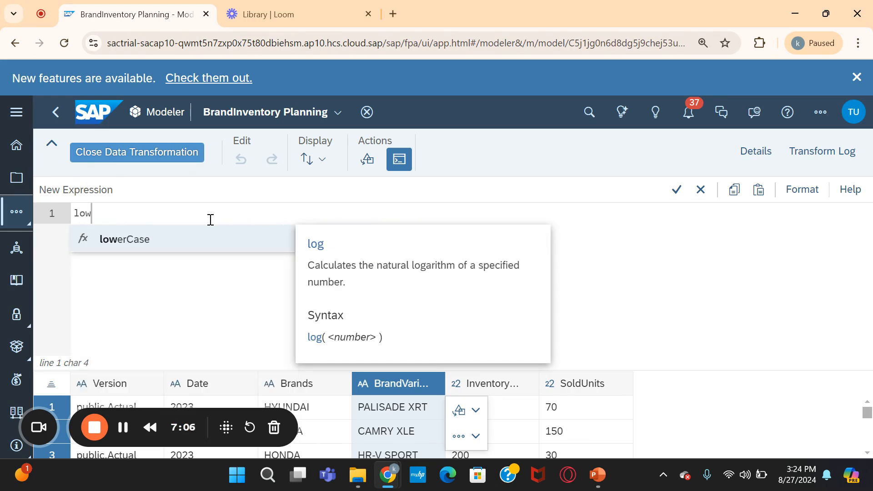
left_click(181, 239)
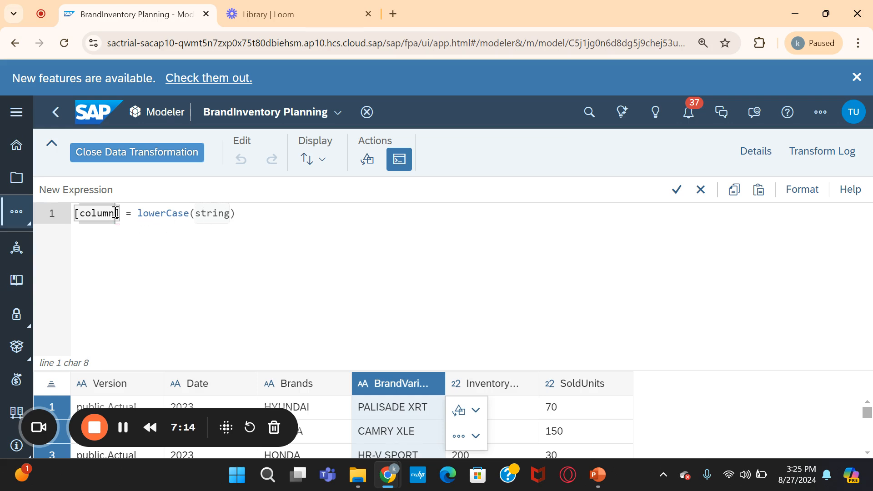
Replace the placeholder column name in the expression with "this is lower case" as the name of the new column
key("BackSpace")
key("BackSpace")
key("BackSpace")
key("BackSpace")
key("BackSpace")
key("BackSpace")
key("BackSpace")
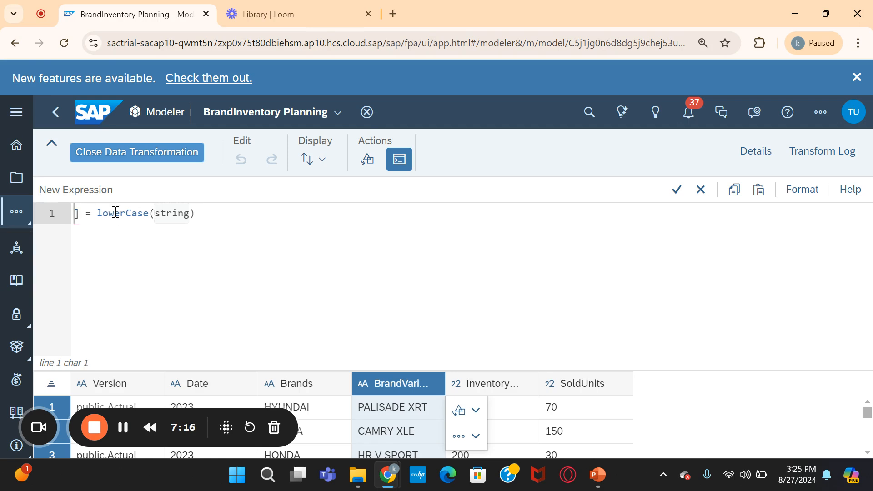
type("[")
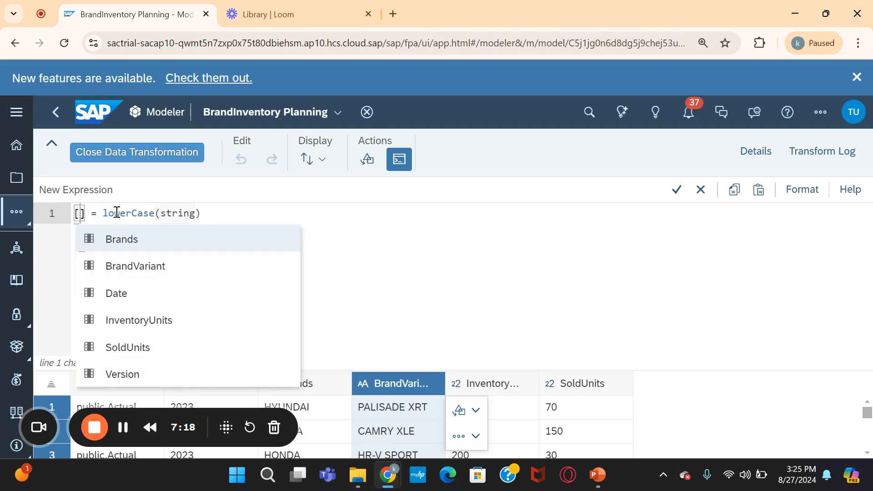
type("thi sis")
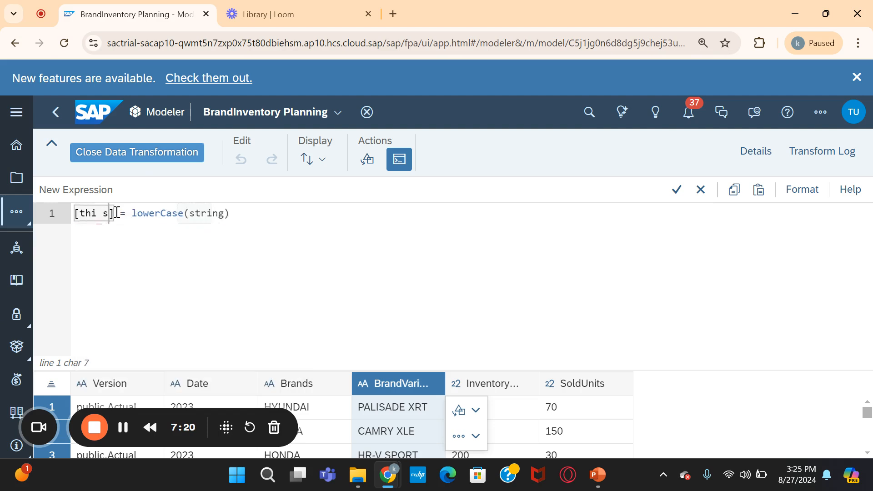
key("BackSpace")
key("BackSpace")
key("BackSpace")
key("BackSpace")
key("BackSpace")
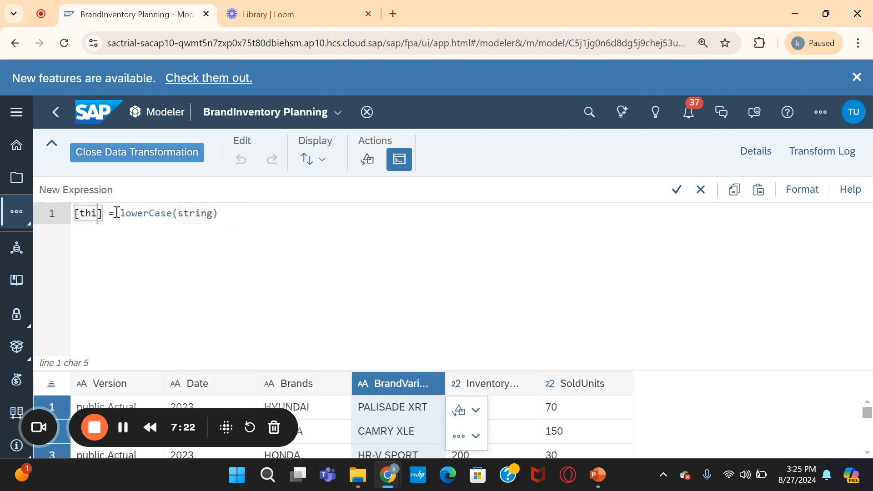
type("s s")
key("BackSpace")
type("is lower ca")
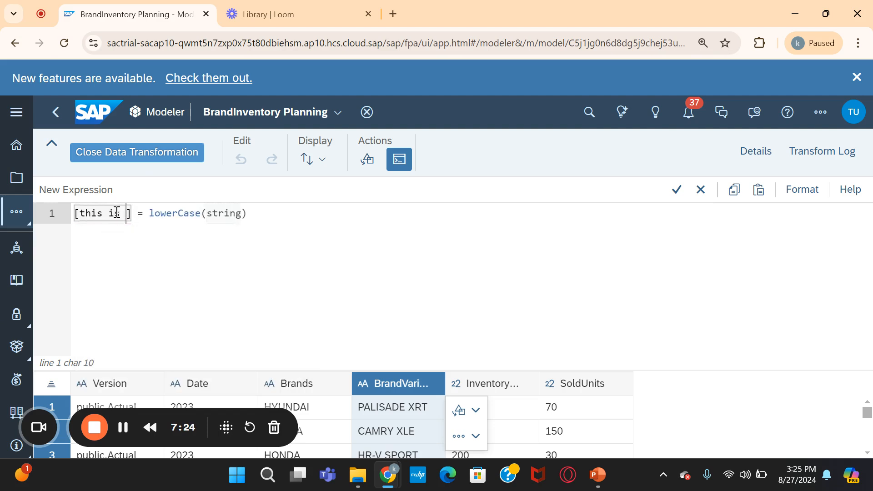
type("se")
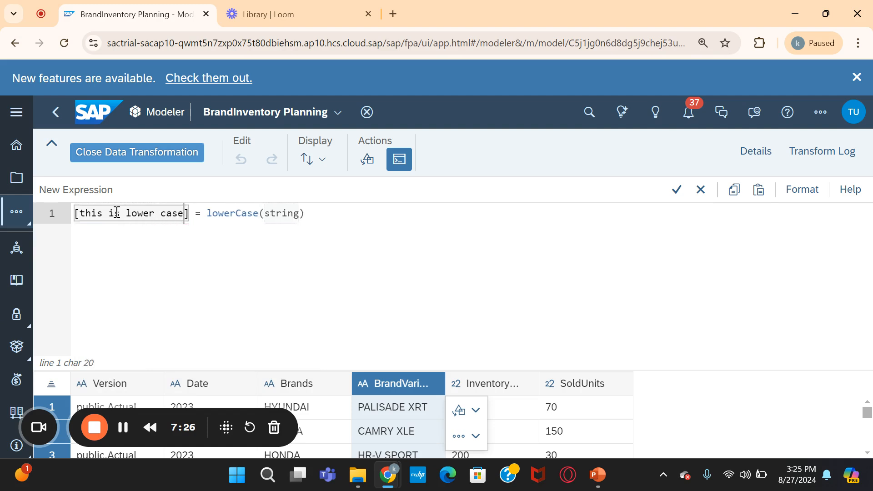
Replace the string placeholder in lowerCase with the BrandVariant column and apply the expression
left_click(299, 213)
left_click(299, 213)
key("BackSpace")
key("BackSpace")
key("BackSpace")
key("BackSpace")
key("BackSpace")
key("BackSpace")
type("b")
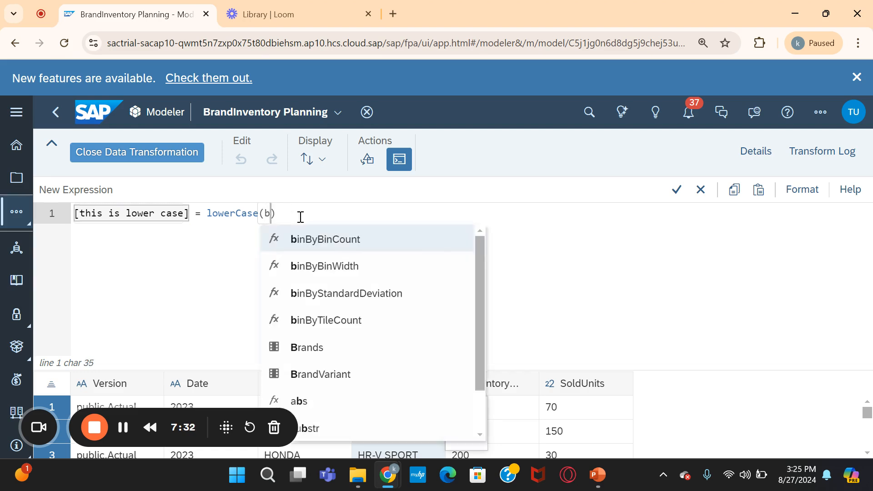
type("ra")
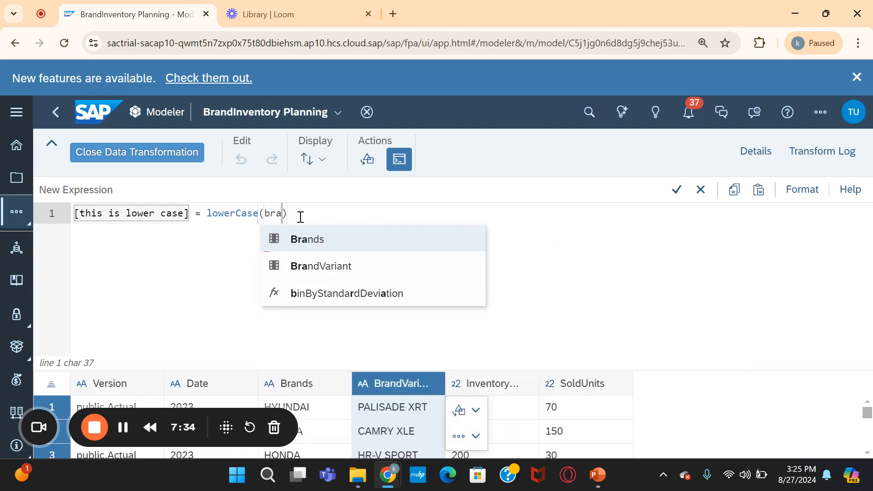
left_click(350, 265)
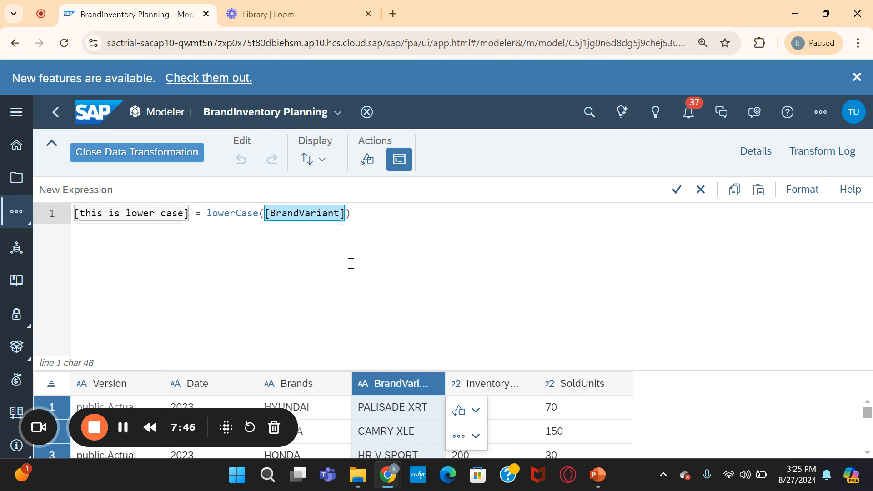
left_click(674, 195)
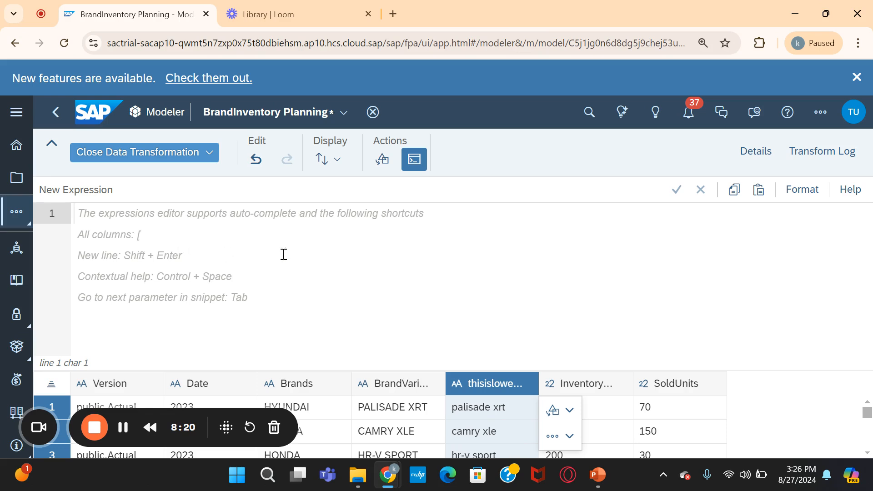
Review the column transform log for the new lowercase column and BrandVariant, and open the logged custom expression for editing
left_click(825, 157)
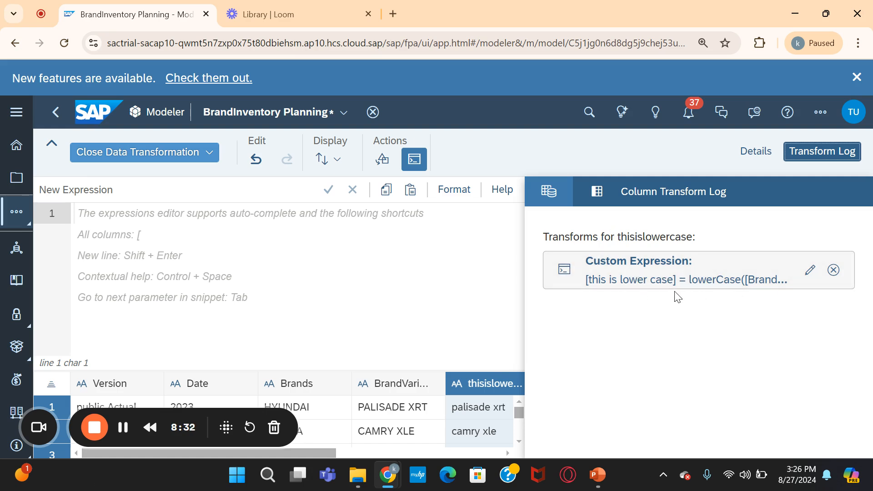
left_click(402, 391)
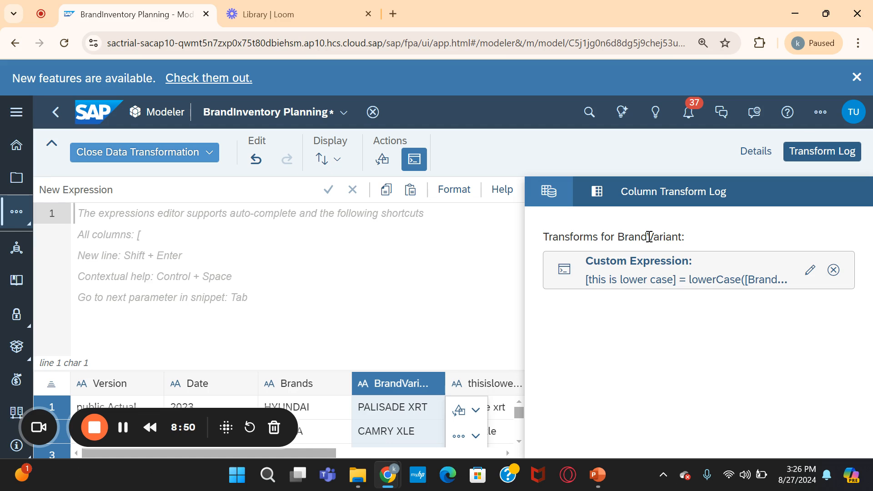
left_click(809, 273)
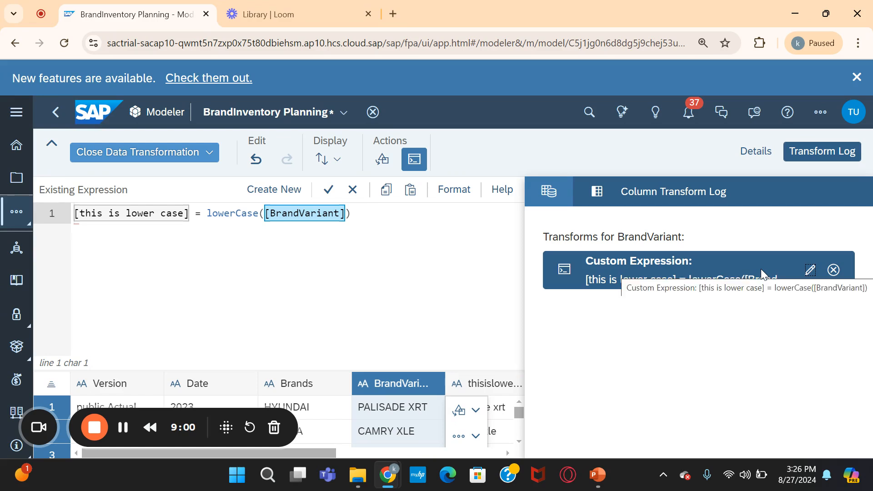
left_click(411, 278)
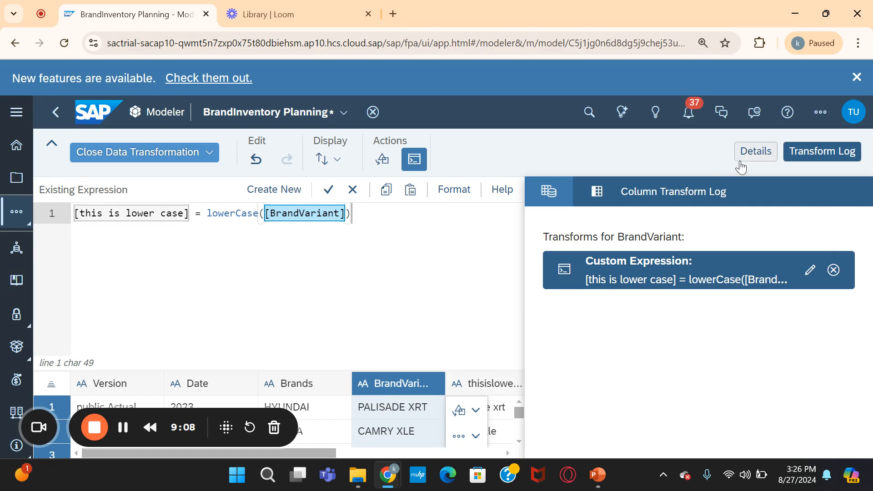
Look over the Columns Overview of the model in the details area and hide it again
left_click(752, 154)
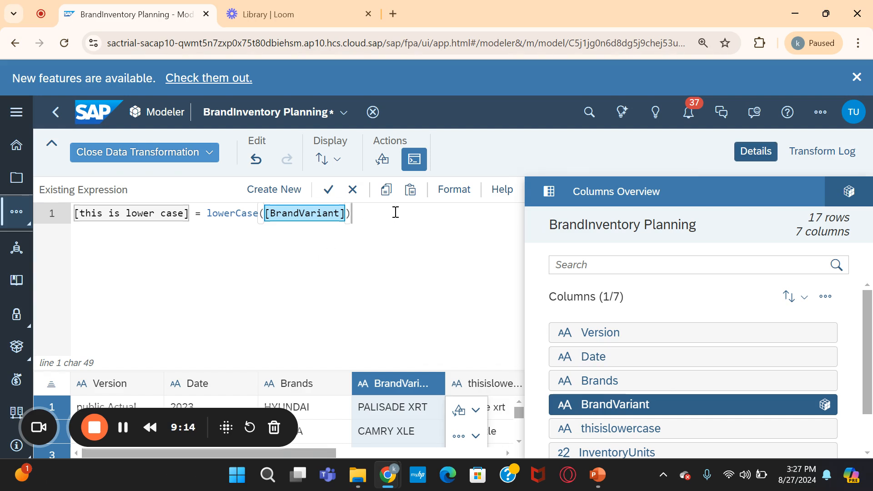
left_click(743, 151)
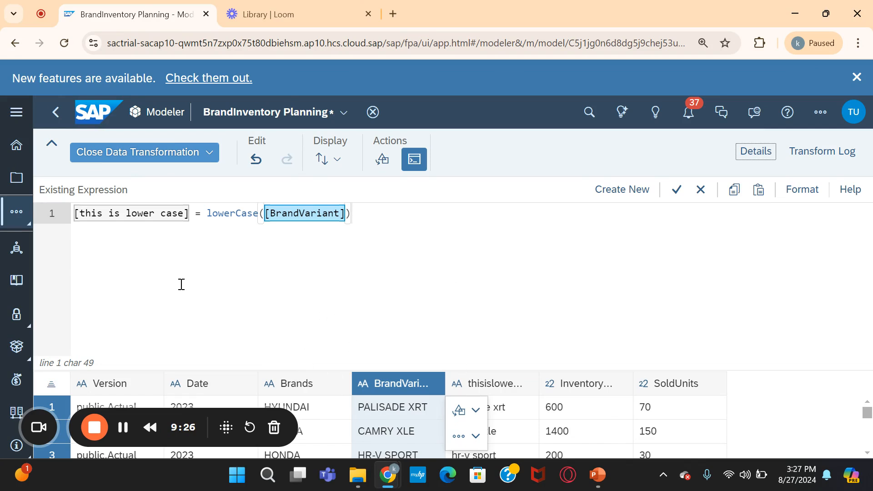
left_click(443, 288)
left_click(123, 428)
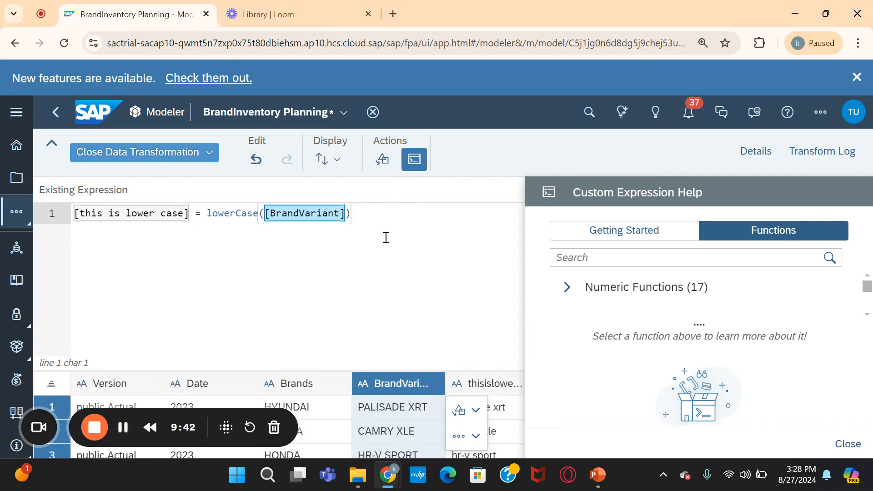
Close the custom expression editor and leave data transformation, saving the changes before closing
left_click(412, 161)
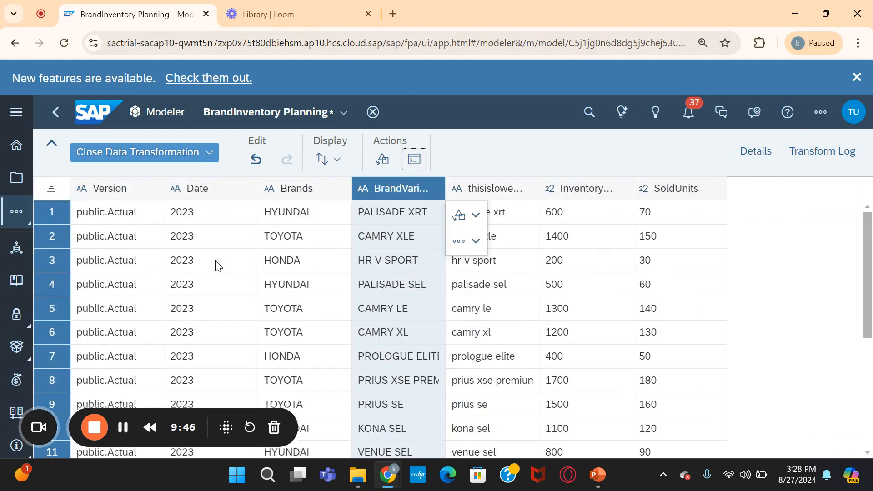
left_click(133, 160)
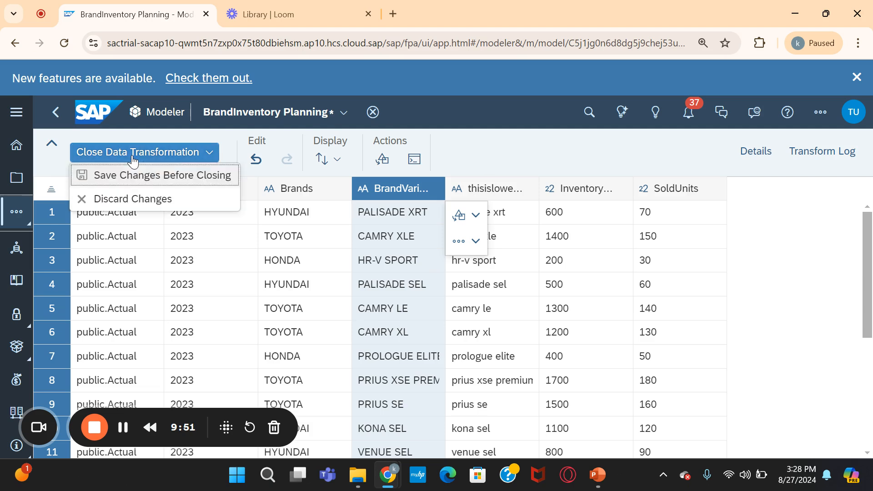
left_click(174, 177)
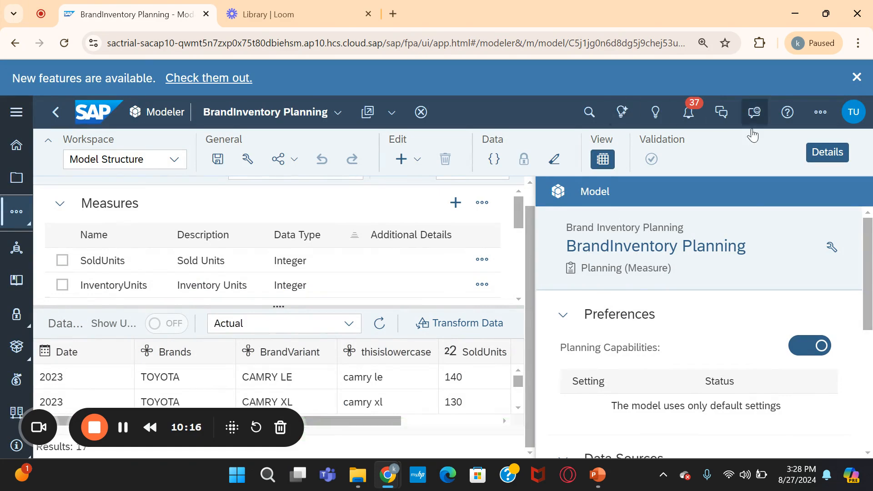
Hide the model details and the Data Foundation view, and review the lists of measures and dimensions
left_click(832, 153)
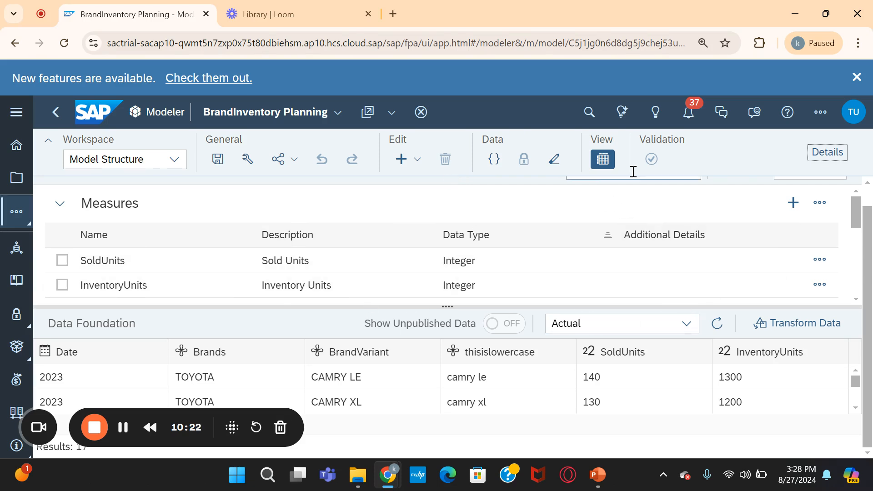
left_click(608, 162)
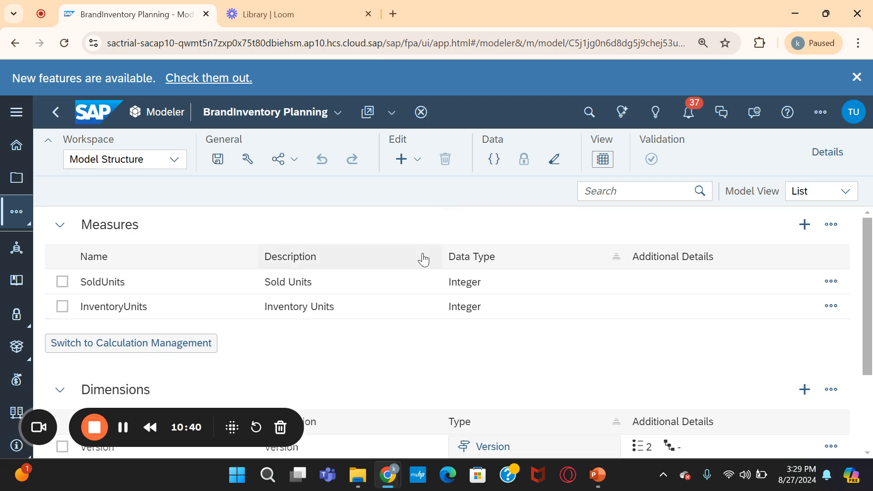
scroll(486, 274, "down", 2)
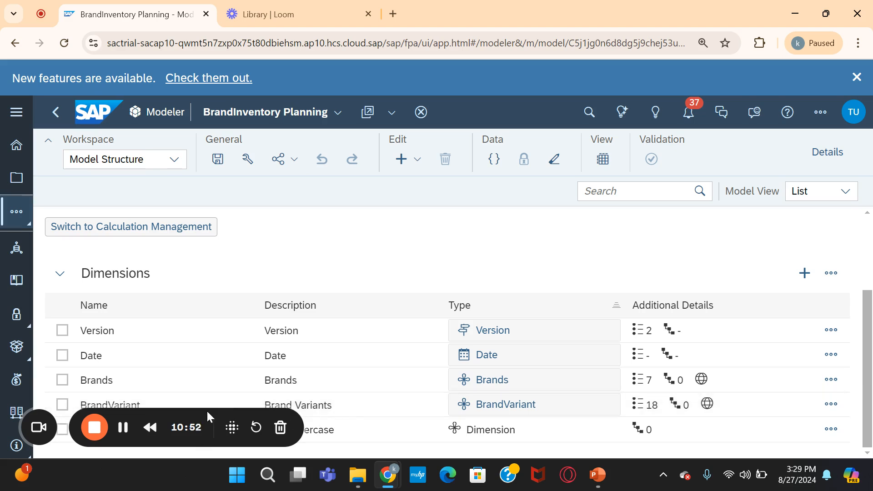
left_click(232, 427)
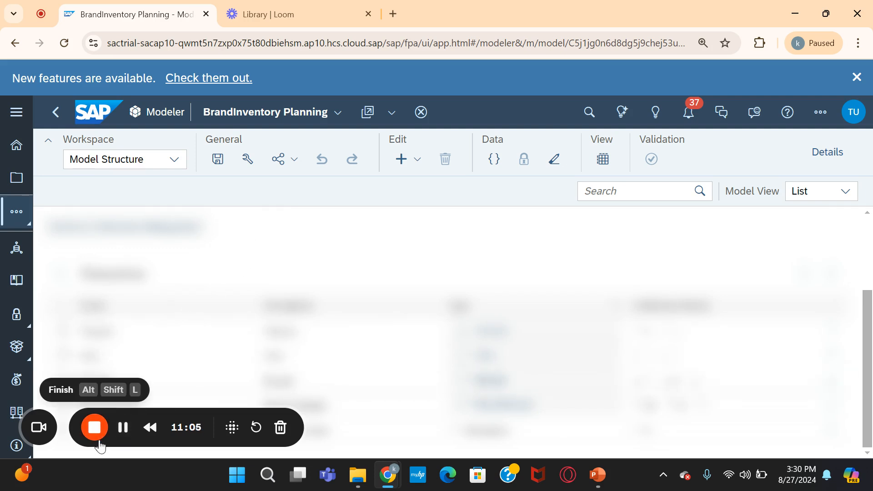
left_click(232, 428)
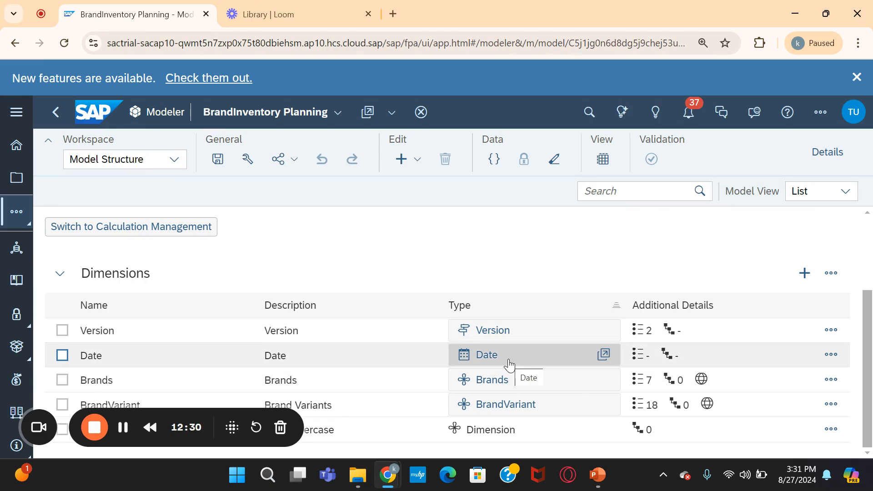
Open the Date dimension with its details and examine the booking behavior, fiscal year, year range, granularity and default hierarchy settings
left_click(604, 355)
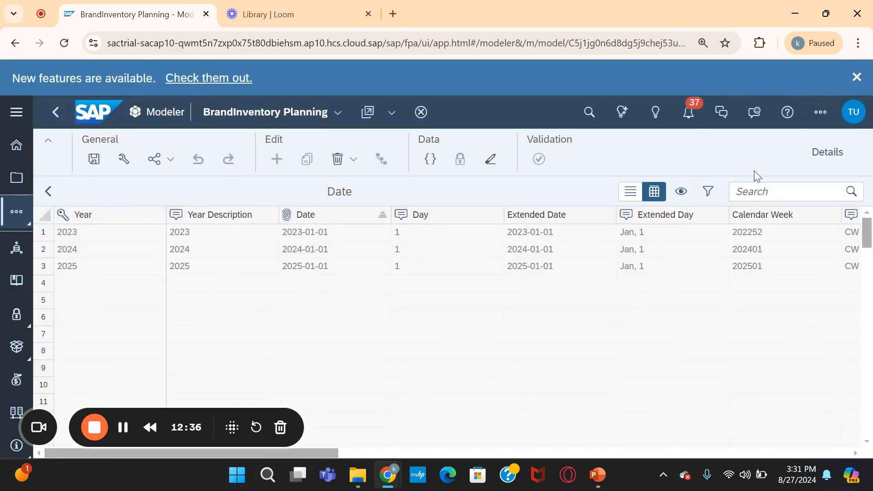
left_click(828, 152)
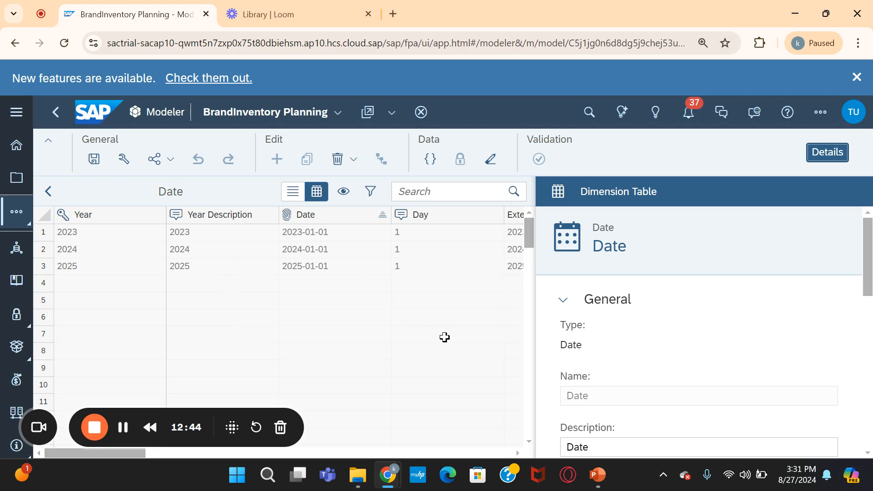
scroll(665, 335, "down", 8)
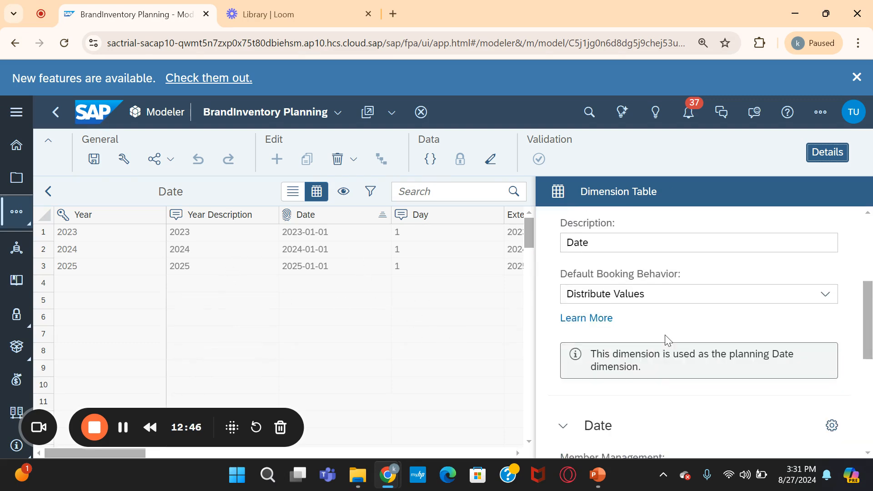
scroll(666, 335, "down", 2)
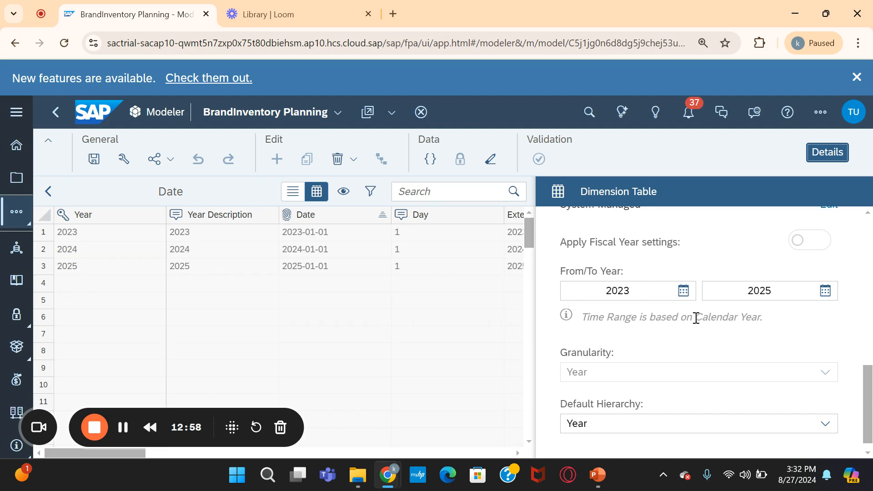
scroll(697, 317, "down", 1)
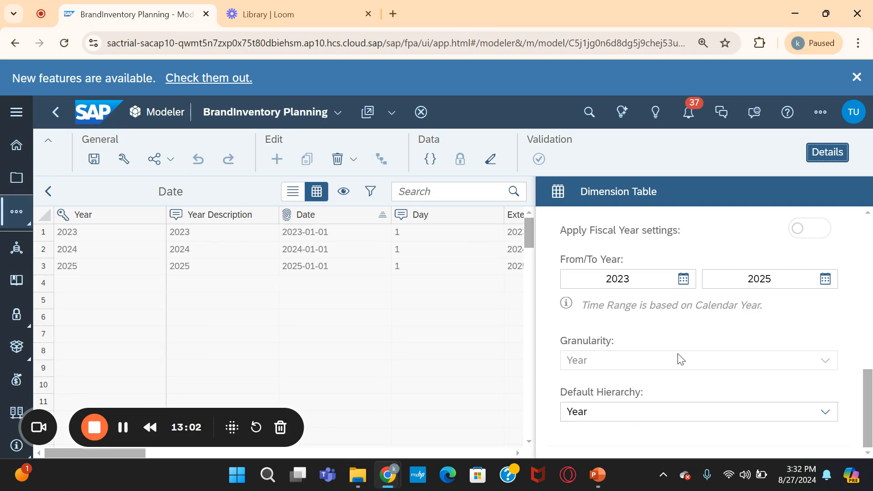
scroll(691, 370, "up", 5)
scroll(691, 371, "up", 3)
scroll(692, 371, "down", 3)
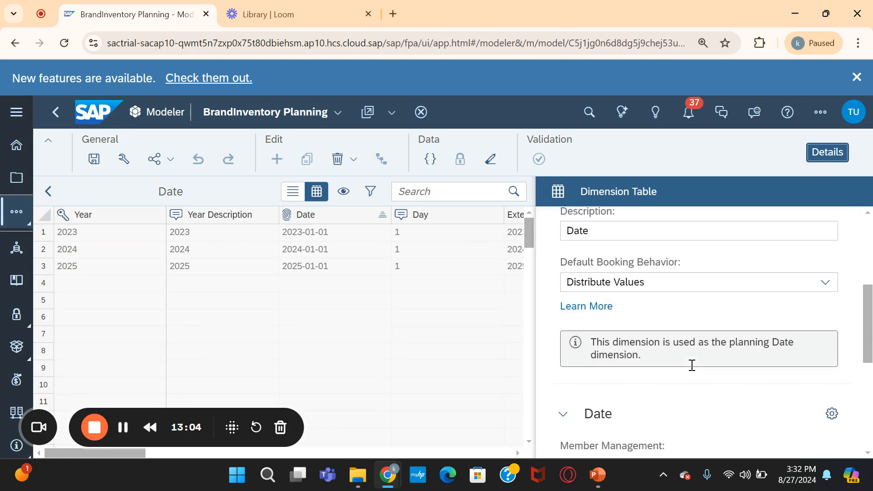
scroll(659, 346, "up", 3)
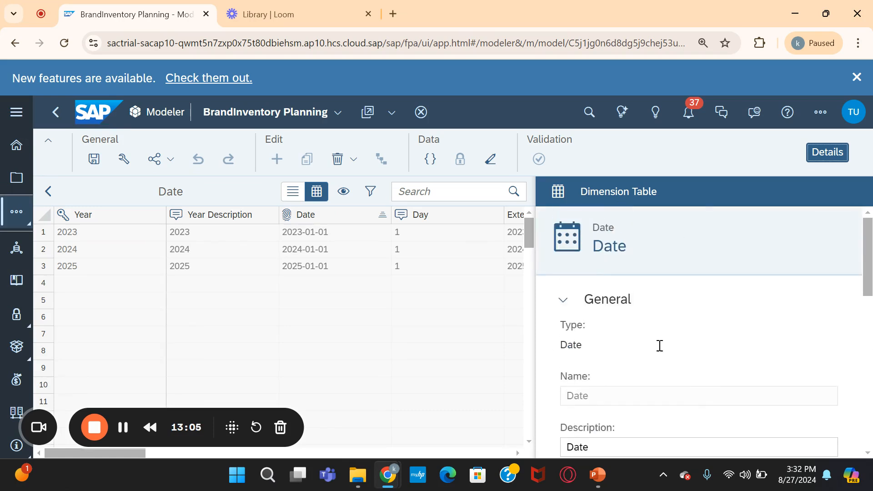
Hide the Date dimension's details, look over its columns and return to the model structure
left_click(840, 153)
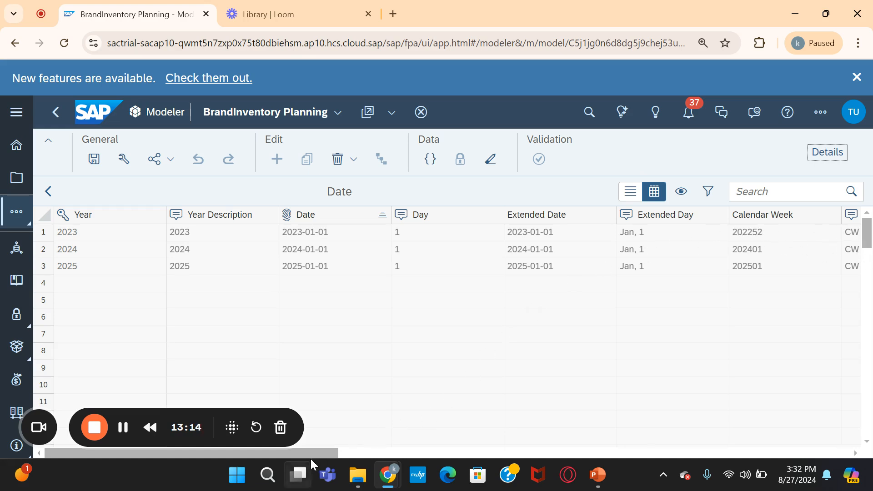
left_click_drag(337, 452, 272, 440)
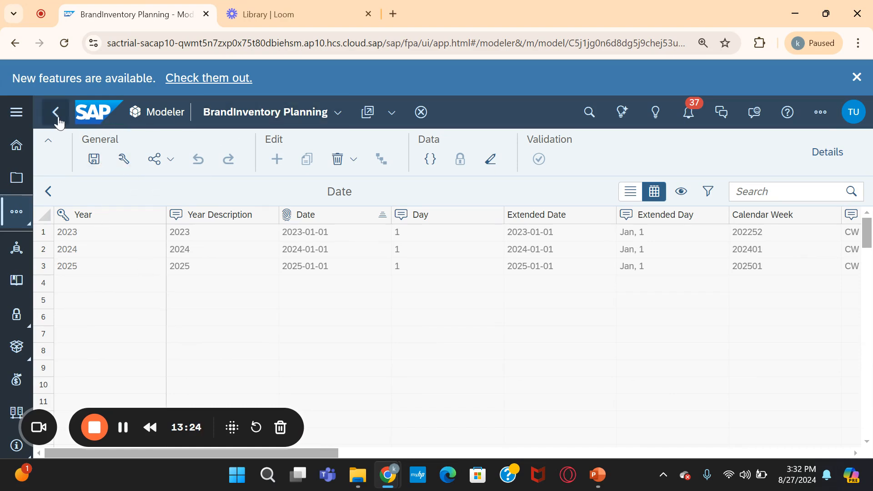
left_click(46, 193)
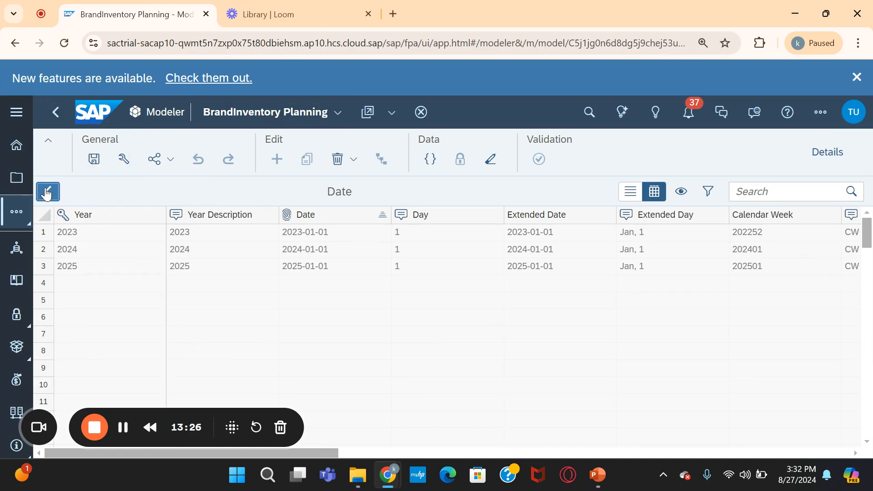
Open the Version dimension's table and examine its Actual and Forecast members and their categories
scroll(446, 286, "down", 3)
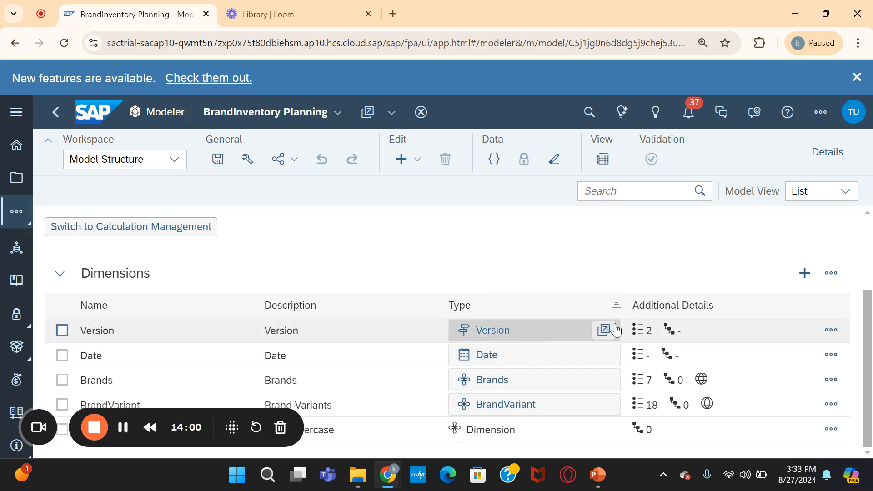
left_click(605, 330)
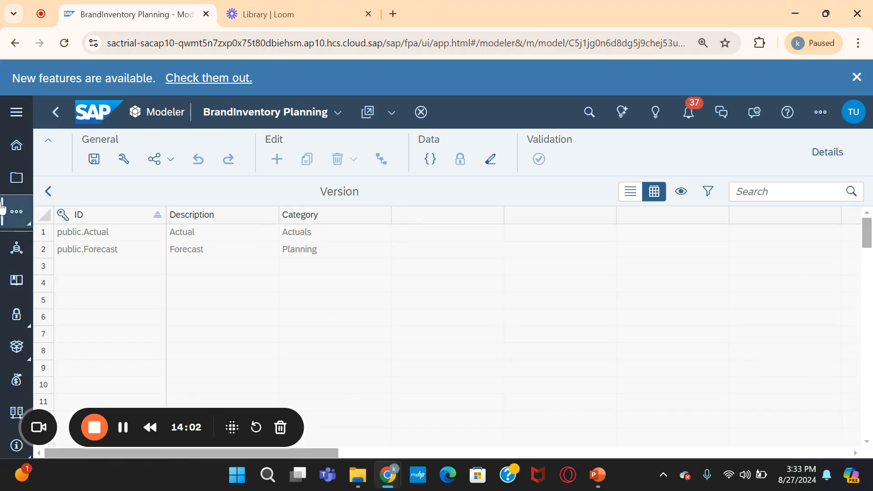
left_click(44, 251)
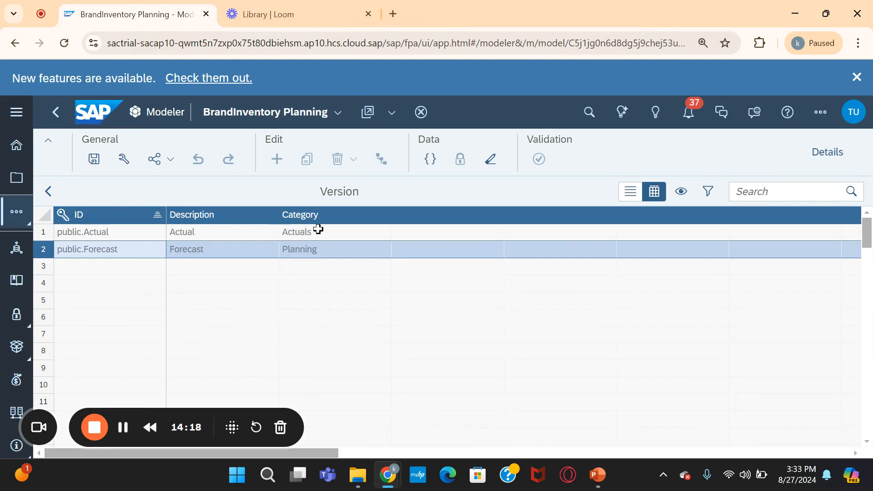
left_click(44, 233)
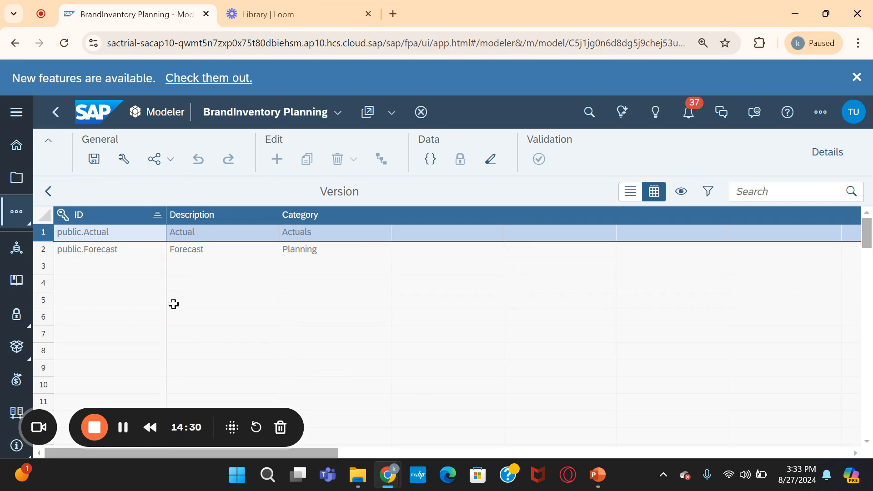
left_click(94, 268)
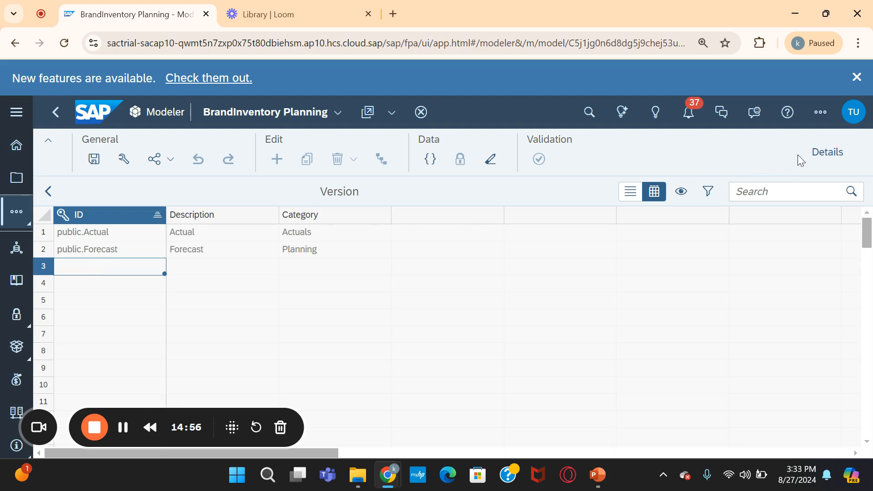
Check the Version dimension's details, hide them again, and return to the model structure to look over its measures and dimensions
left_click(827, 153)
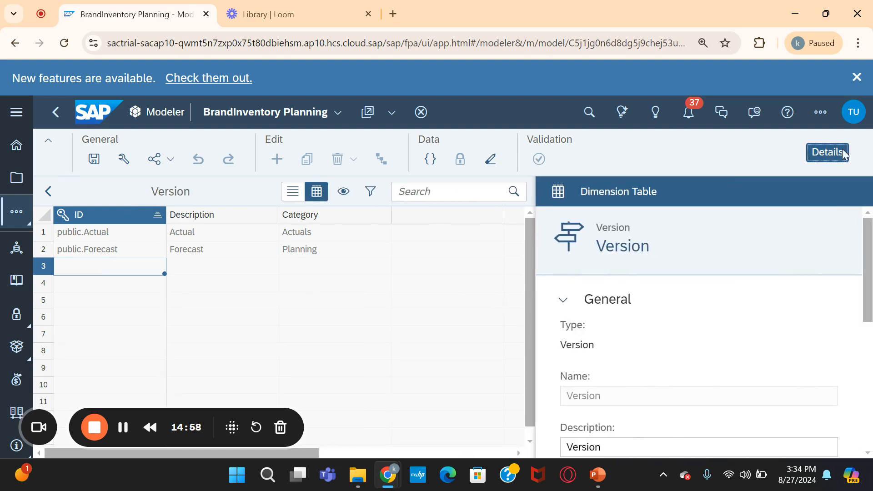
left_click(814, 155)
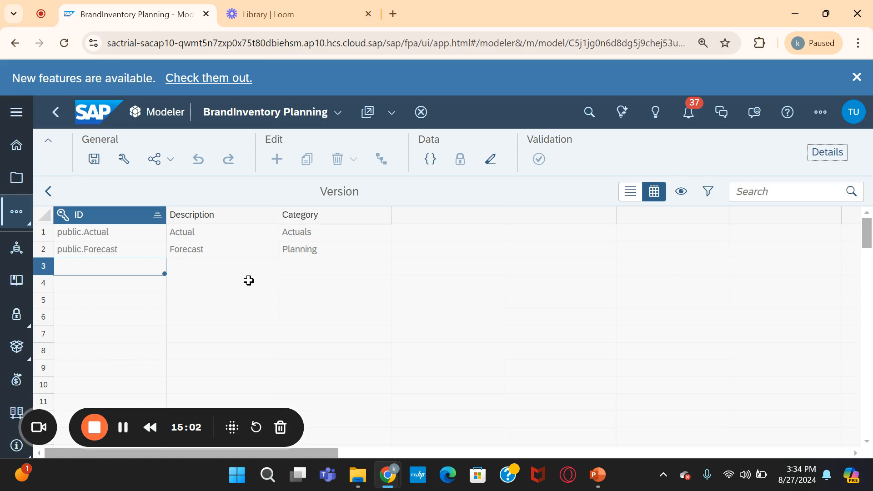
left_click(44, 250)
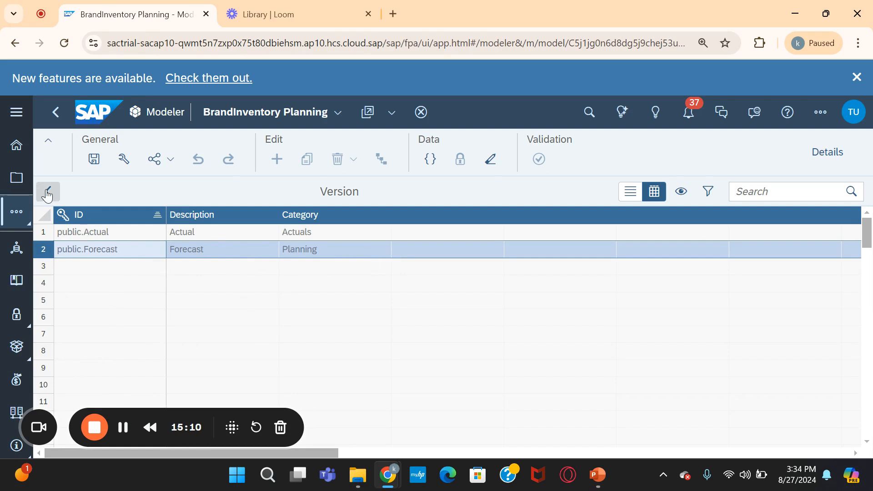
left_click(48, 193)
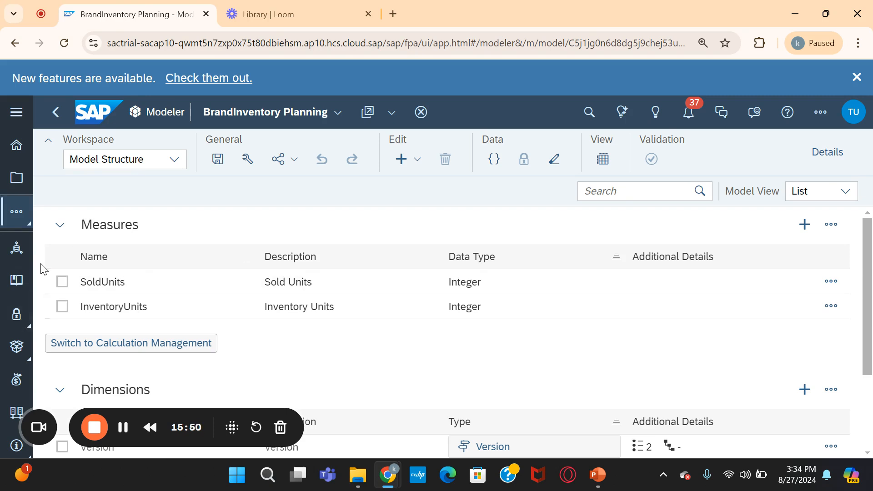
scroll(423, 323, "down", 3)
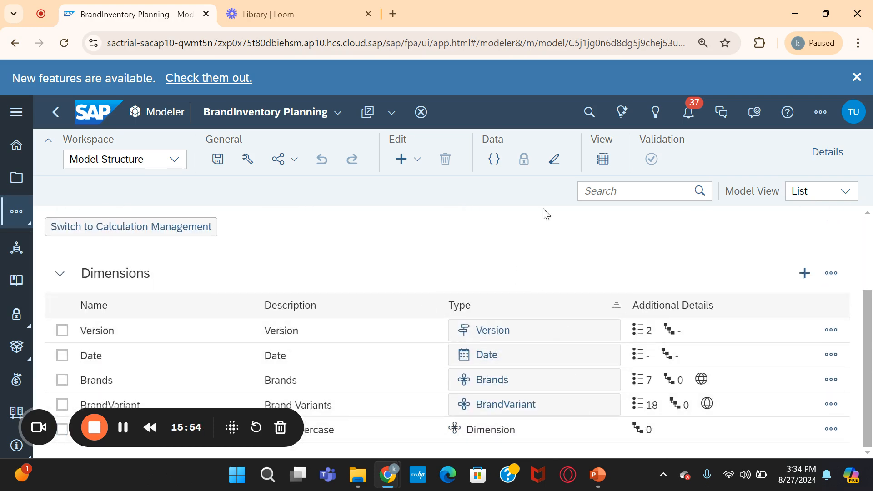
scroll(182, 285, "up", 3)
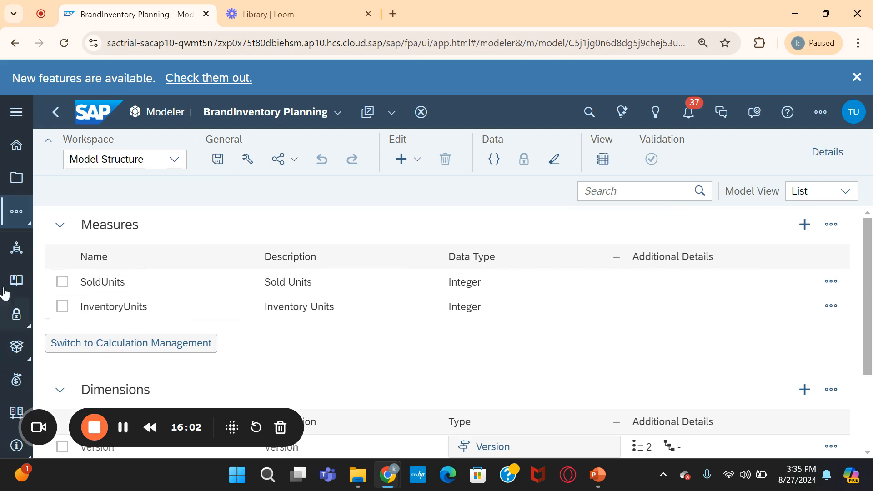
Create a new canvas story using the Optimized Design Experience
left_click(18, 218)
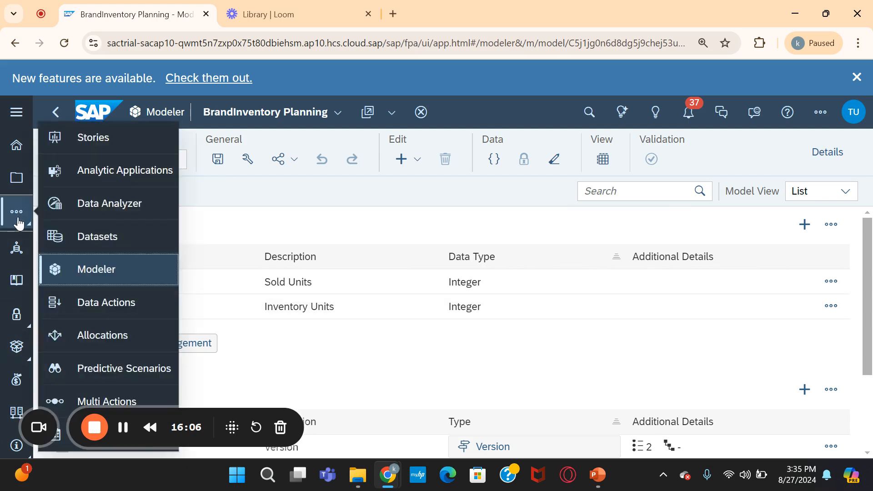
left_click(105, 141)
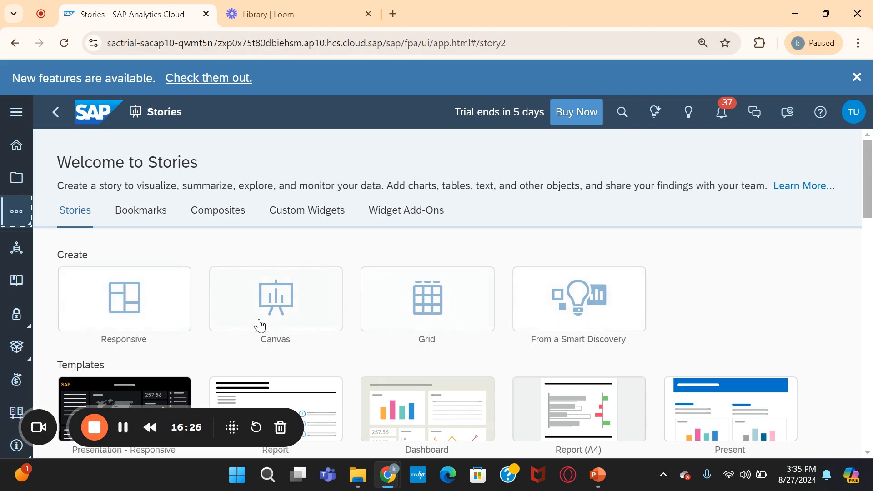
left_click(285, 313)
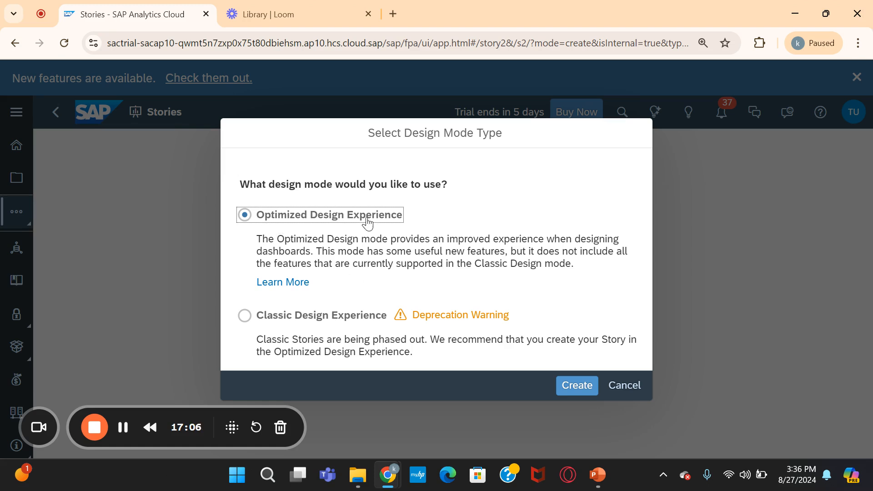
left_click(567, 387)
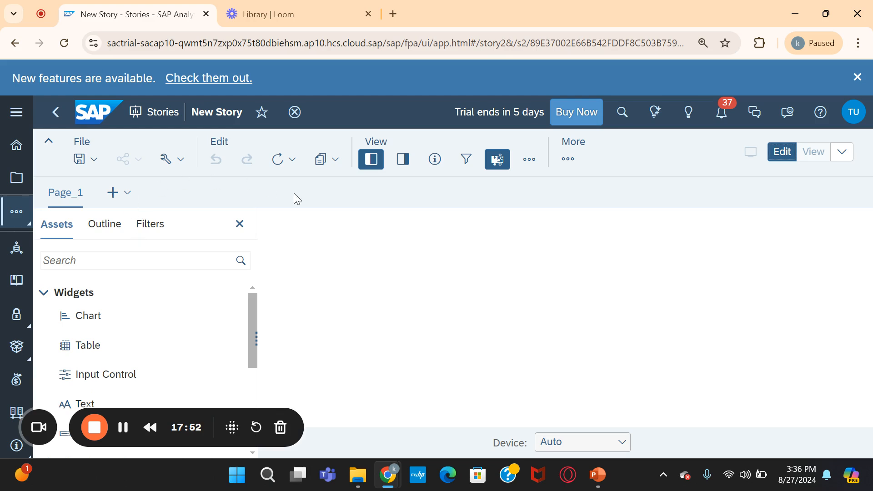
left_click(527, 162)
left_click(472, 267)
left_click(570, 160)
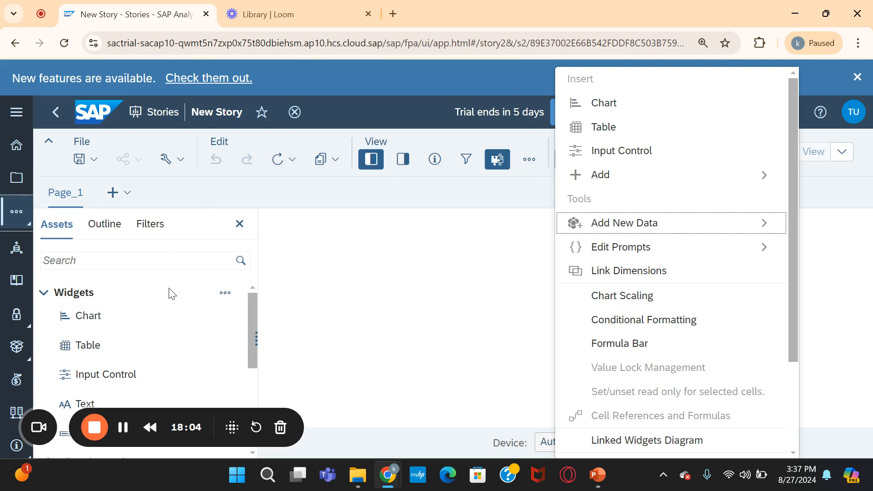
left_click(426, 279)
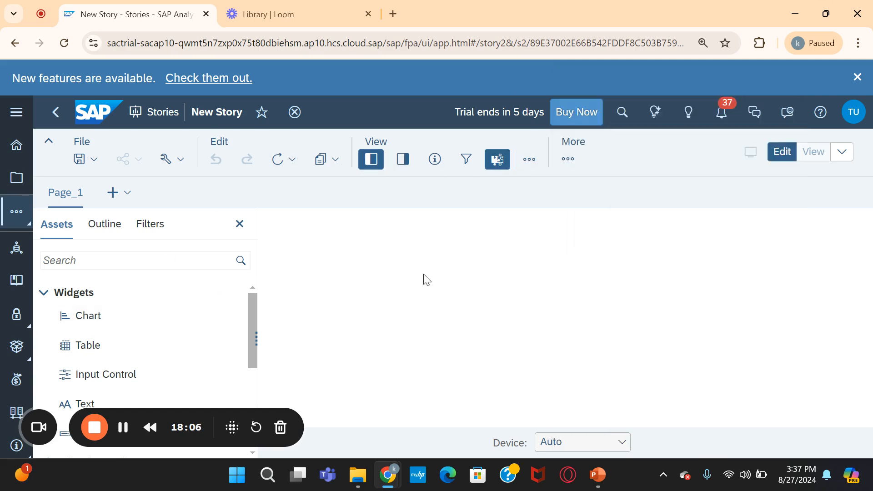
Add a table to Page_1 of the story based on the existing BrandInventory Planning model
left_click_drag(82, 345, 352, 251)
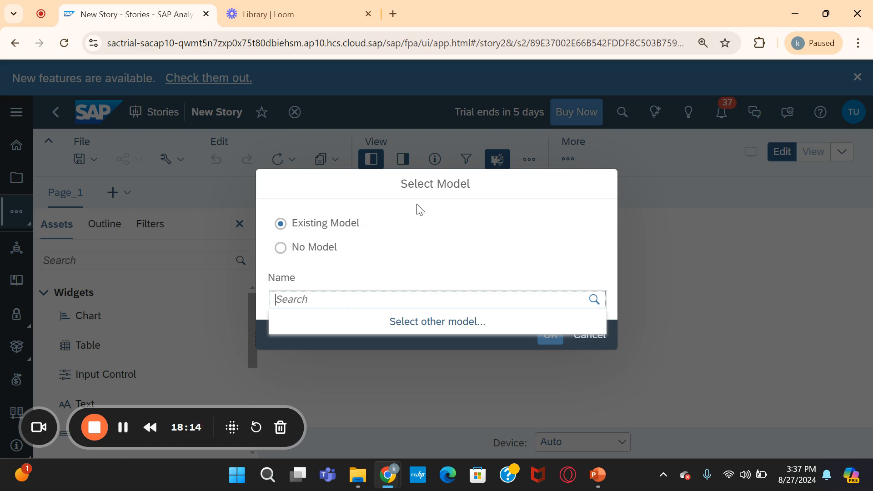
left_click(462, 321)
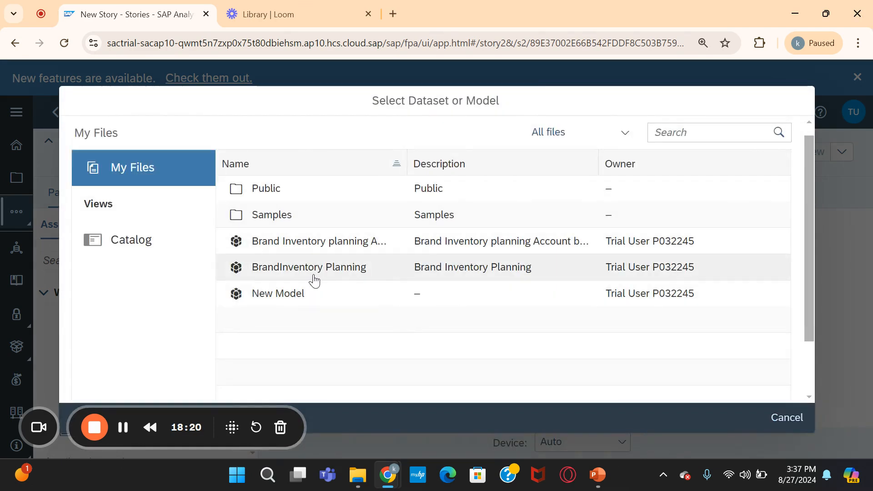
left_click(342, 272)
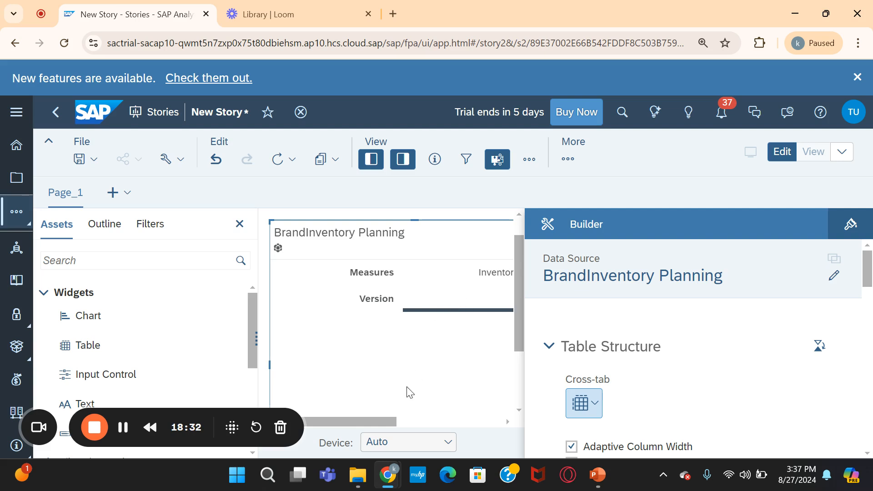
Look over the new table and its styling and builder settings, and hide the settings to widen the canvas
left_click_drag(360, 423, 405, 423)
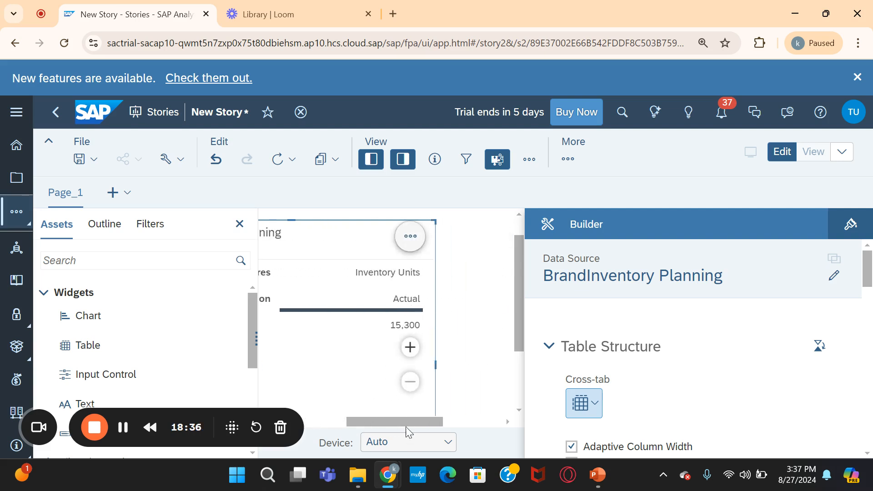
left_click_drag(425, 421, 405, 421)
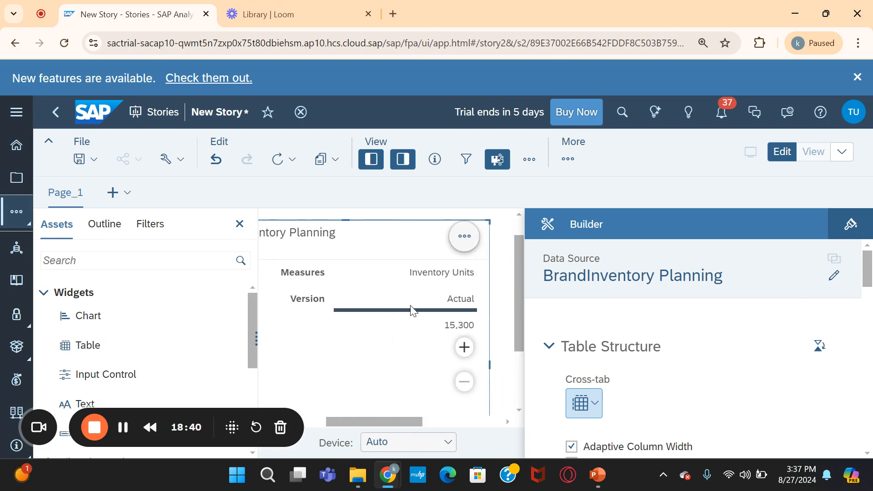
left_click(850, 228)
left_click(557, 229)
left_click(408, 157)
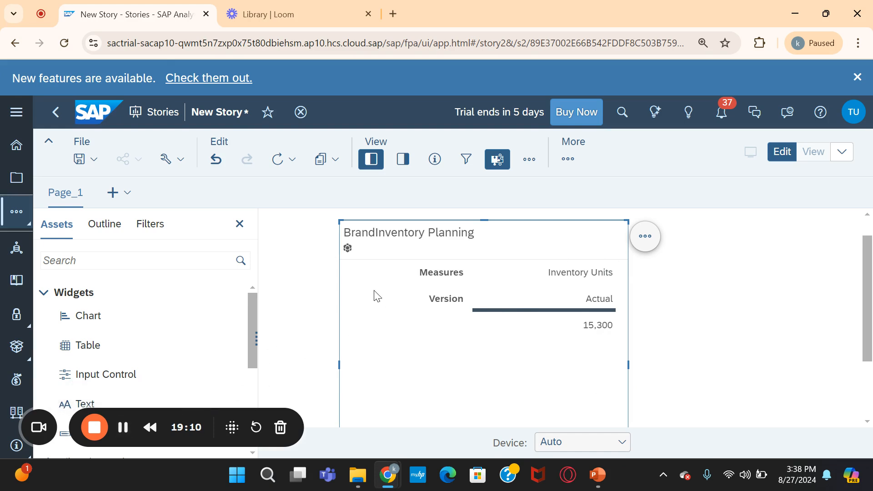
Open Version Management for the BrandInventory Planning table
left_click(568, 159)
left_click(526, 178)
left_click(575, 164)
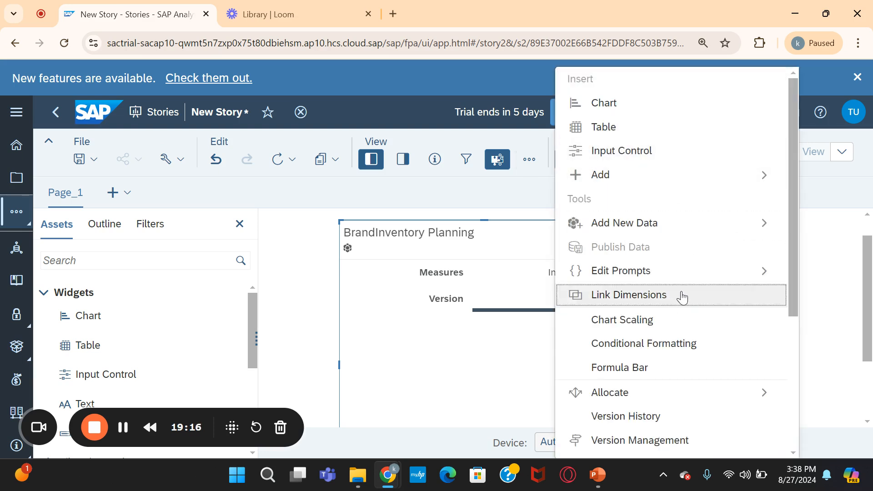
scroll(682, 295, "down", 3)
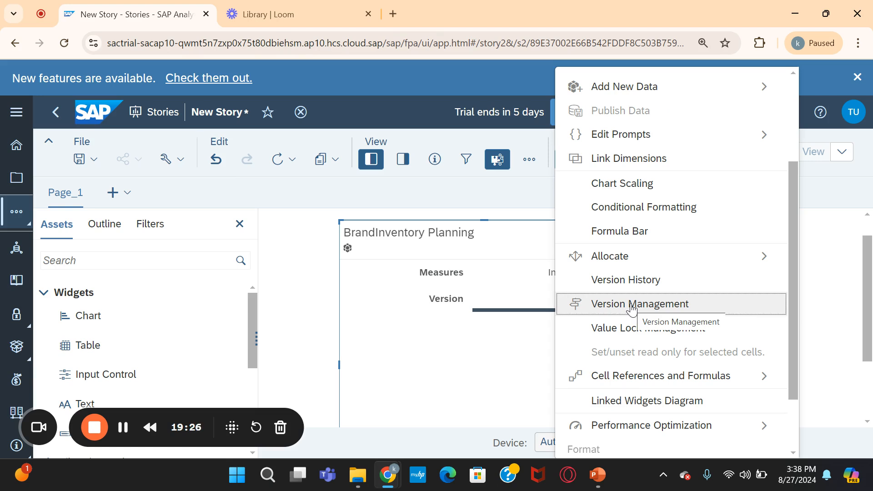
left_click(655, 310)
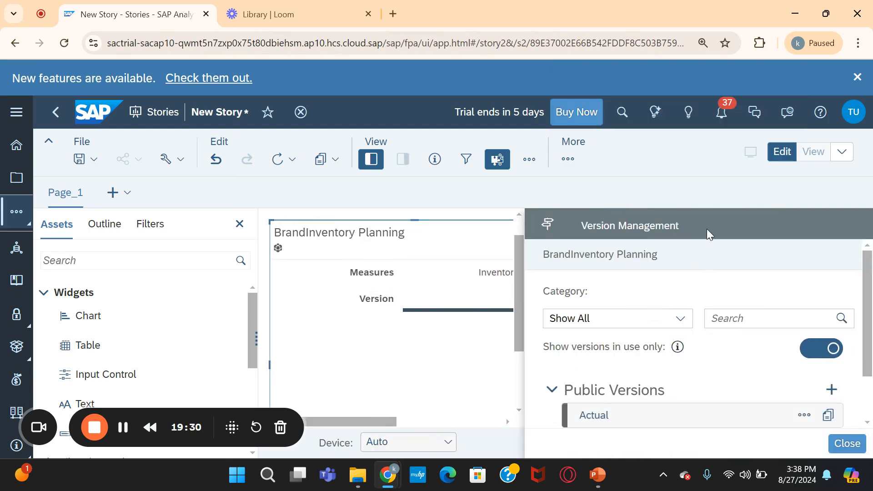
Create a blank public version named Budget with the category Planning
scroll(706, 289, "down", 2)
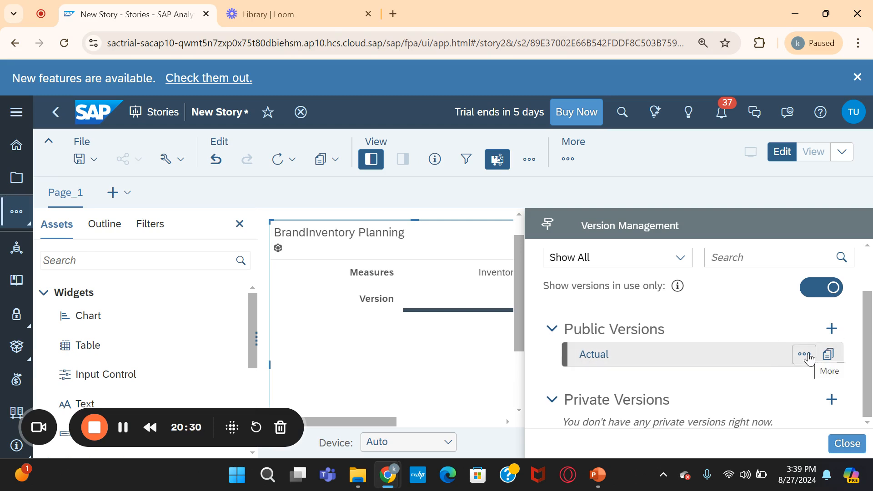
left_click(835, 325)
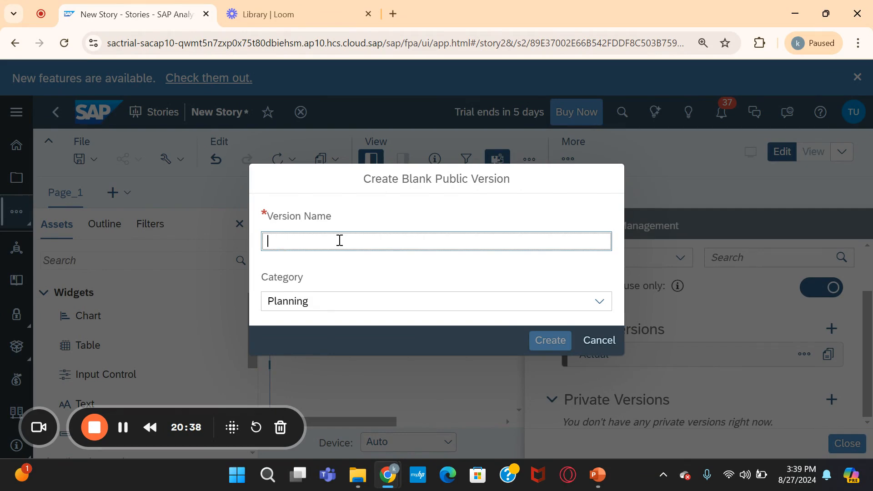
type("Budget")
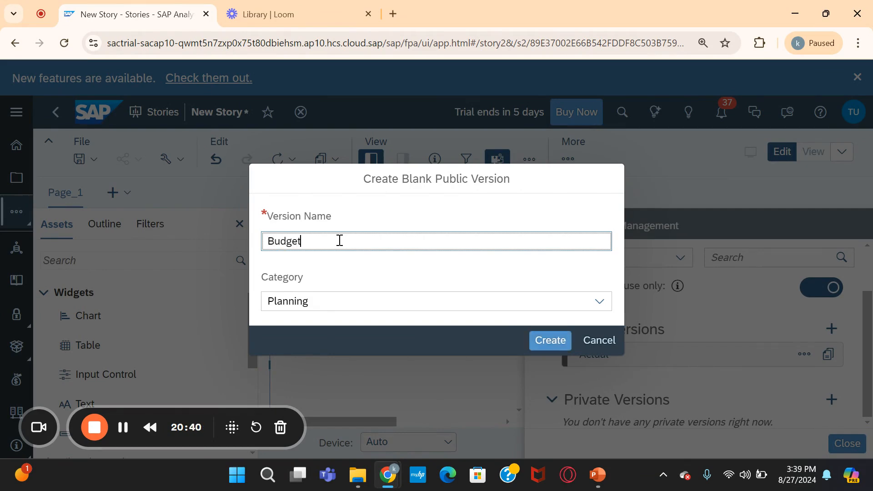
left_click(609, 303)
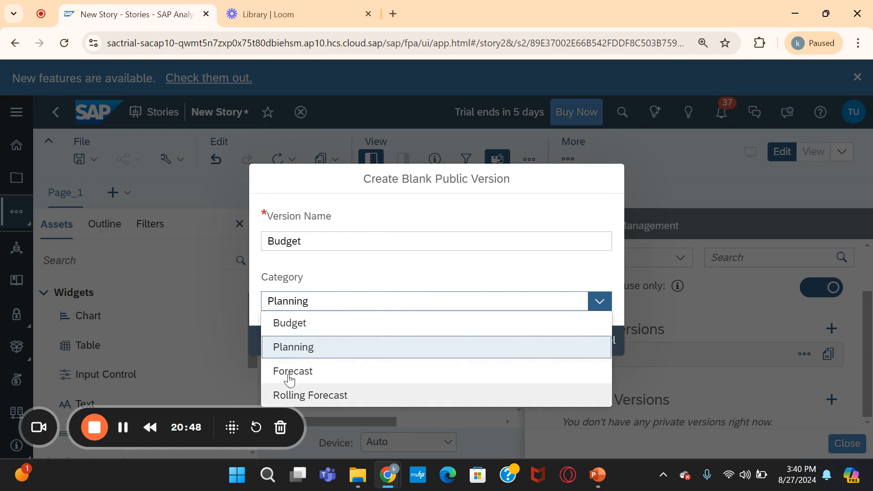
left_click(303, 348)
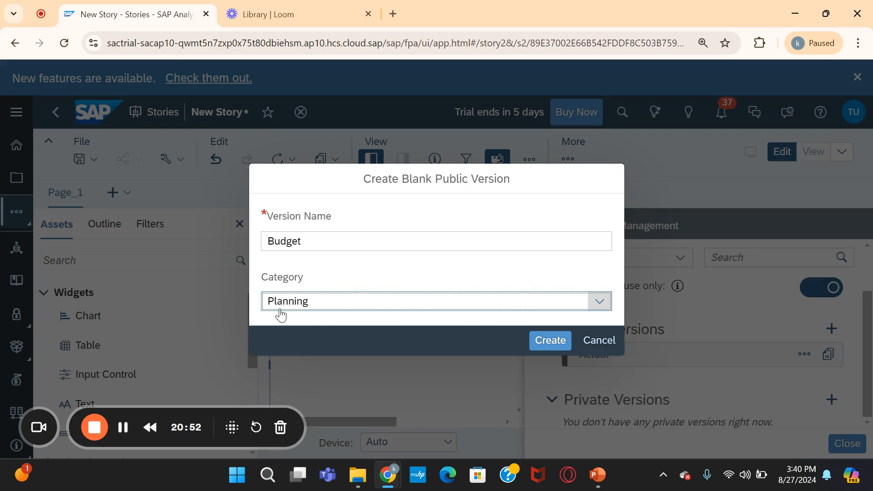
left_click(304, 247)
left_click(559, 344)
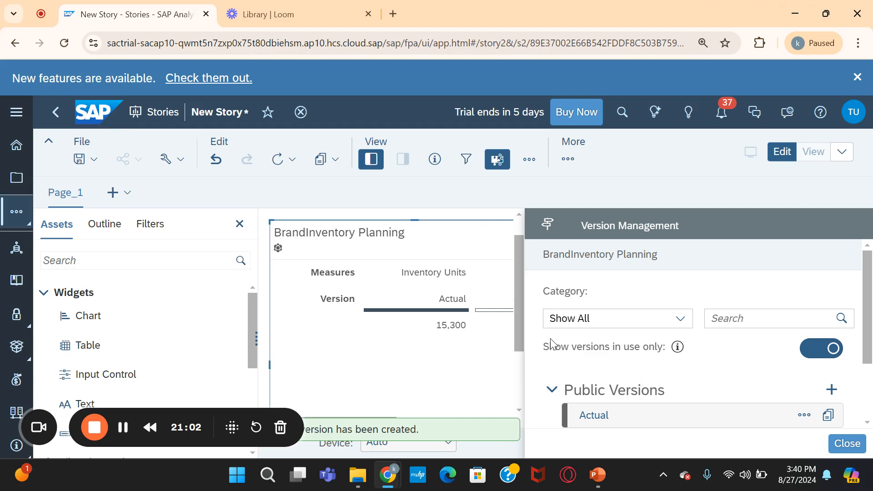
Check the Budget version in the public versions and the story table, and open the same story in a new browser tab
scroll(722, 361, "down", 2)
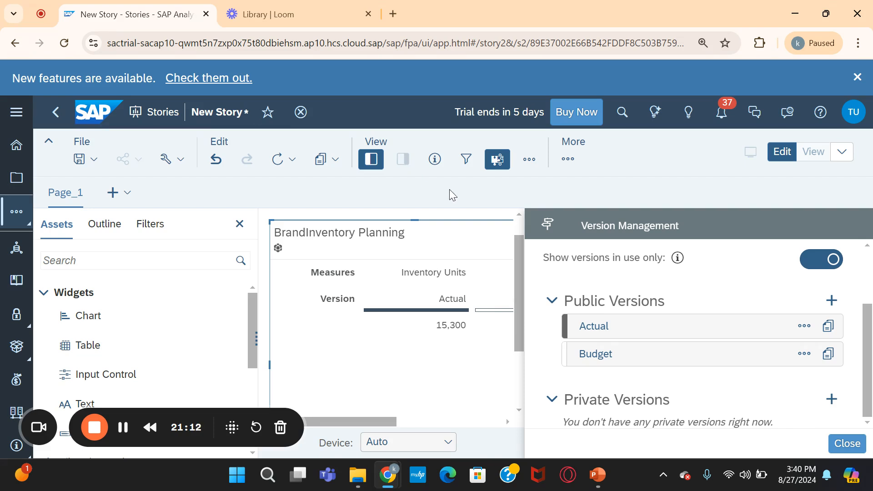
left_click_drag(385, 423, 430, 419)
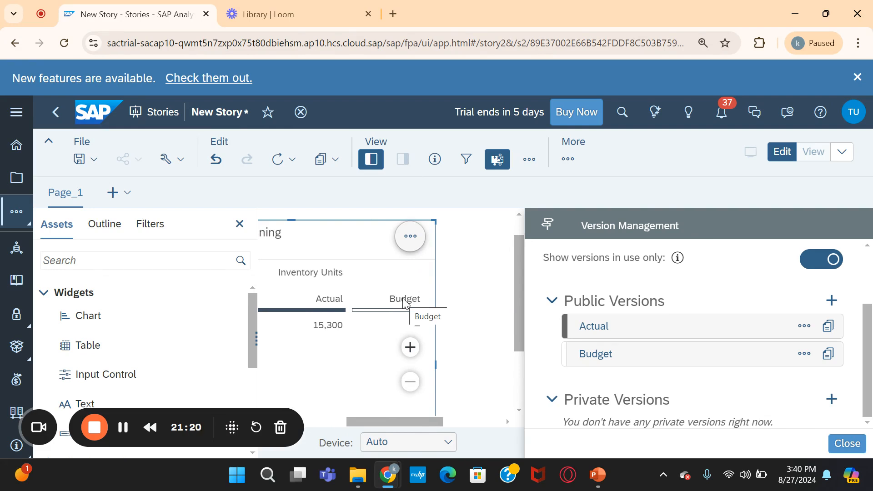
left_click(163, 47)
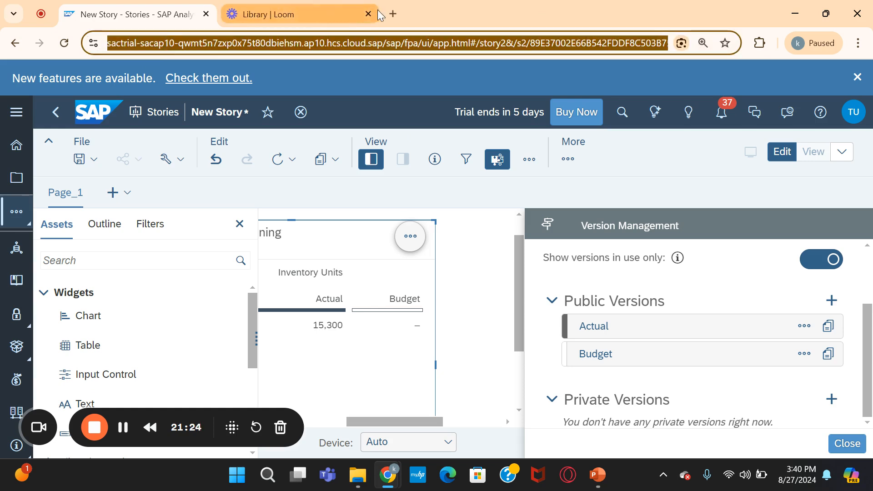
left_click(392, 15)
type("https://sactrial-sacap10-qwmt5n7zxp0x75t80dbiehsm.ap10.hcs.cloud.sap/sap/fpa/ui/app.html#/story2&/s2/89E37002E66B542FDDF8C503B759D0CB/?type=CANVAS&mode=edit")
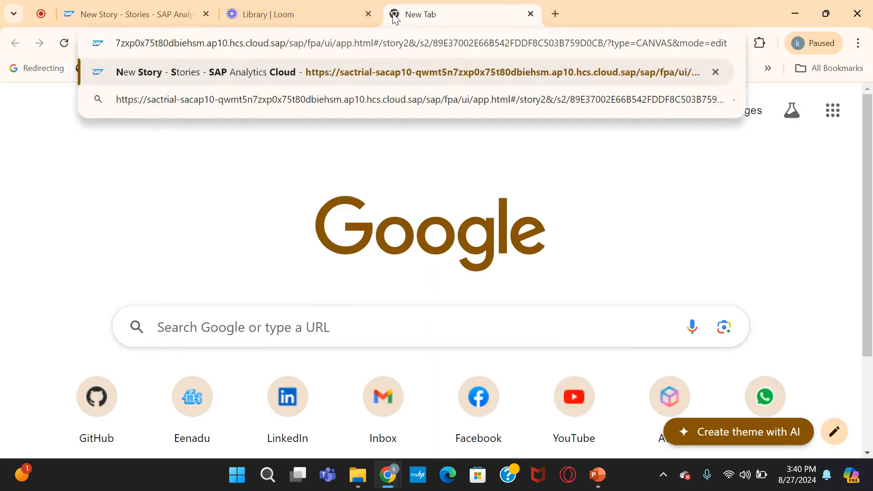
key("Return")
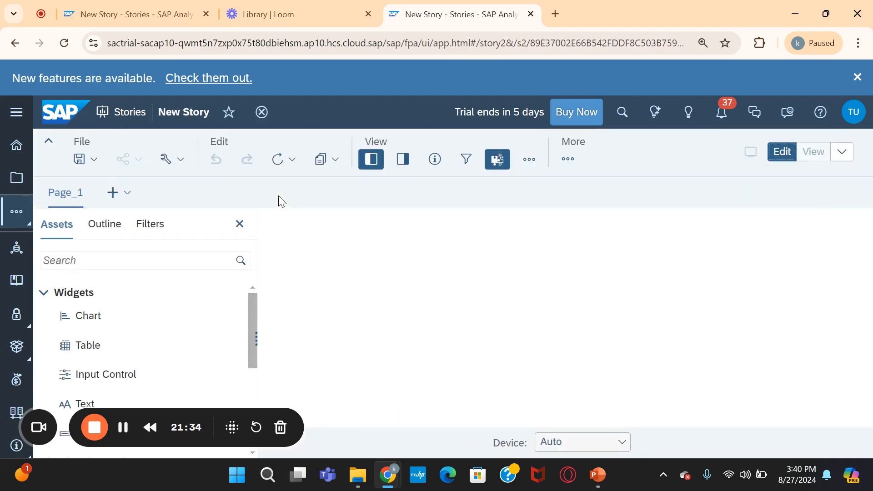
Open the BrandInventory Planning model from the Modeler's recent files in the new browser tab
left_click(25, 221)
left_click(107, 270)
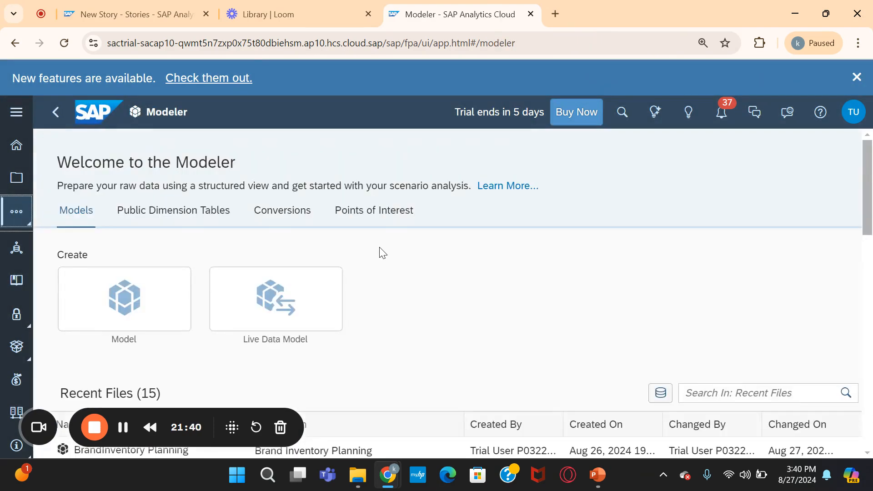
scroll(368, 276, "down", 3)
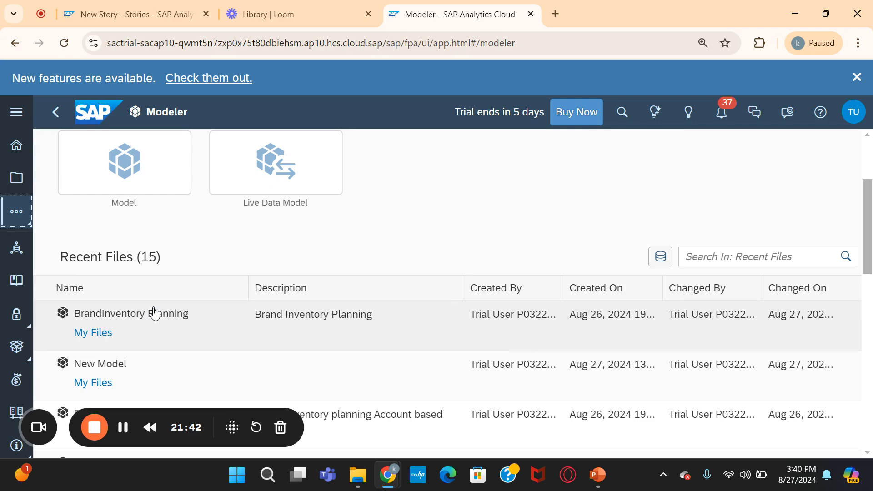
left_click(170, 322)
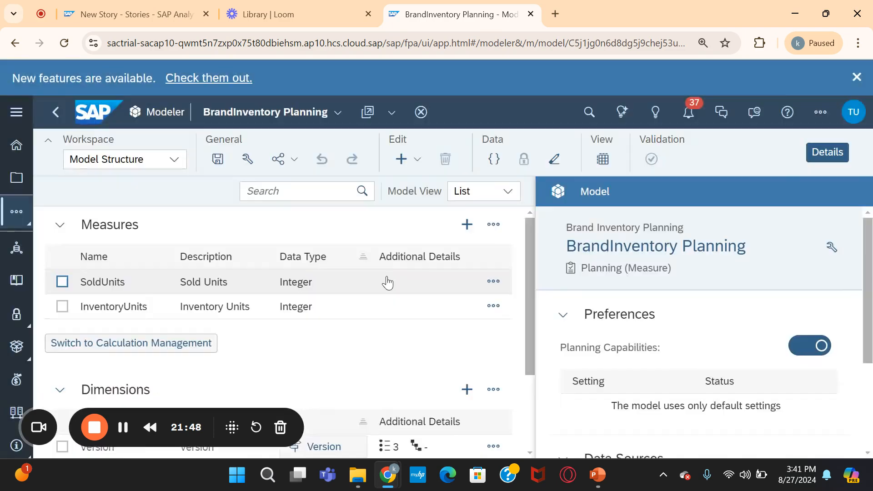
Hide the model details, open the Version dimension, and examine its public.Budget member
left_click(821, 154)
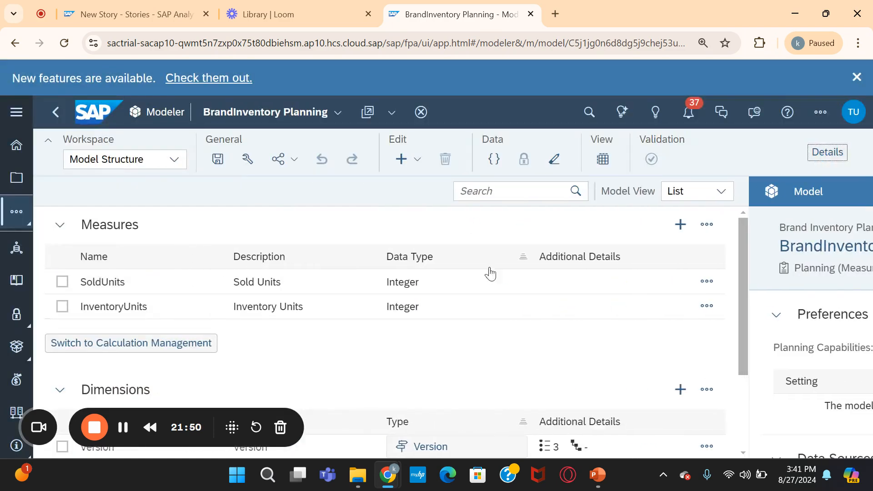
scroll(364, 305, "down", 3)
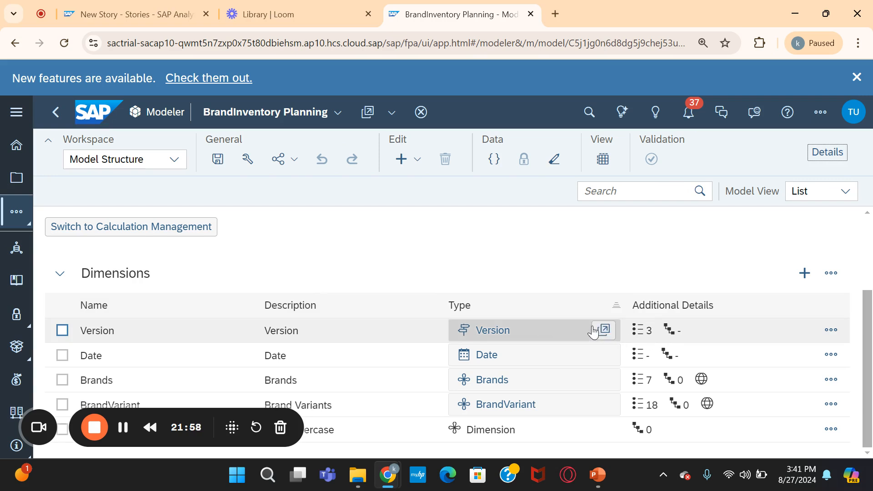
left_click(602, 330)
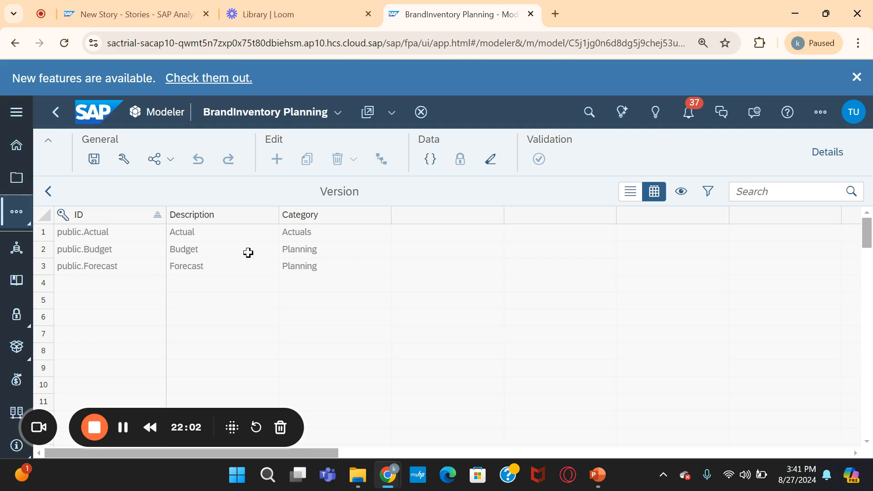
left_click(43, 249)
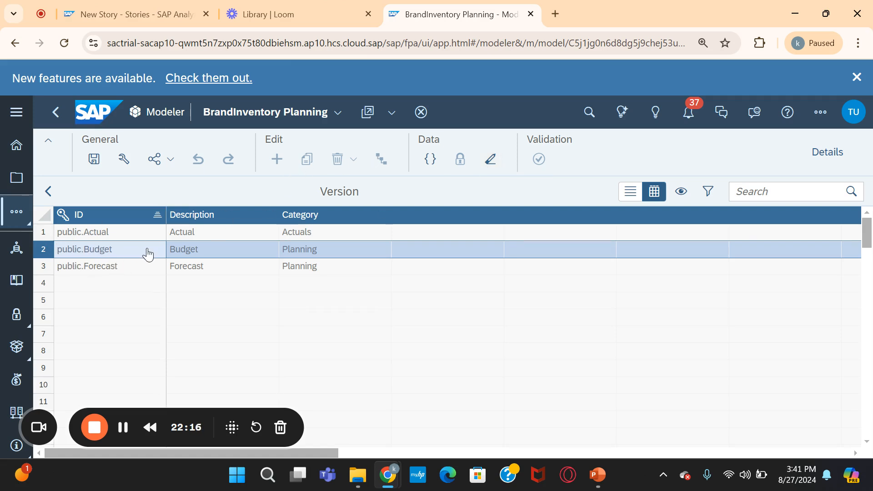
Return to the story and delete the Budget public version
left_click(119, 12)
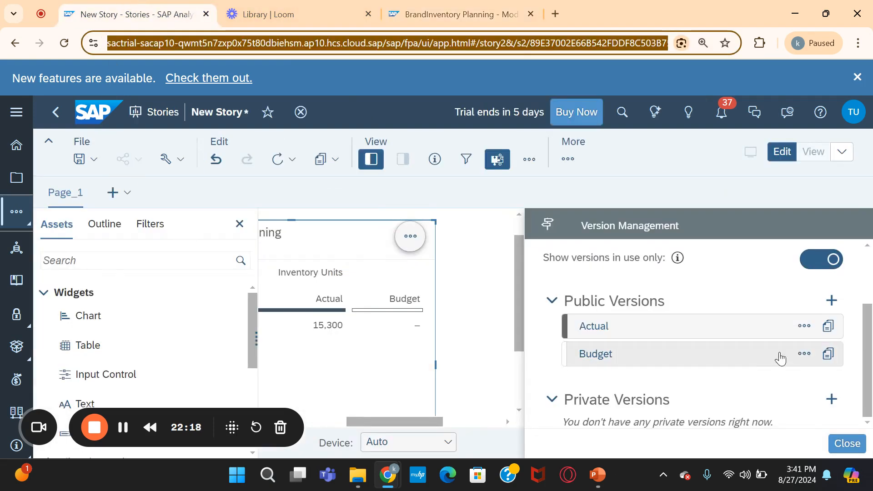
left_click(809, 358)
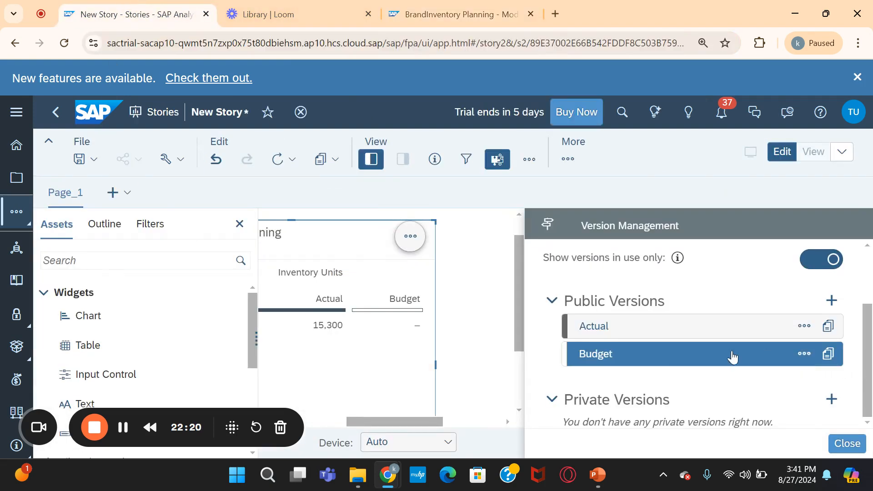
left_click(806, 356)
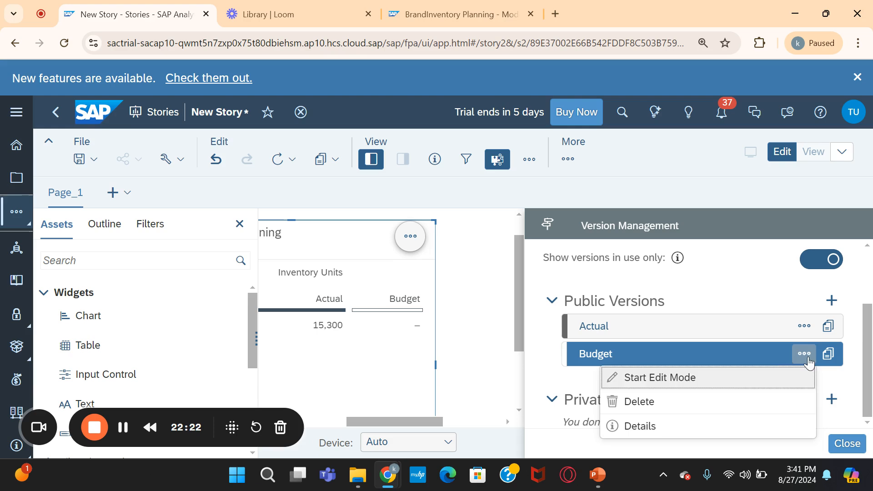
left_click(651, 402)
left_click(556, 293)
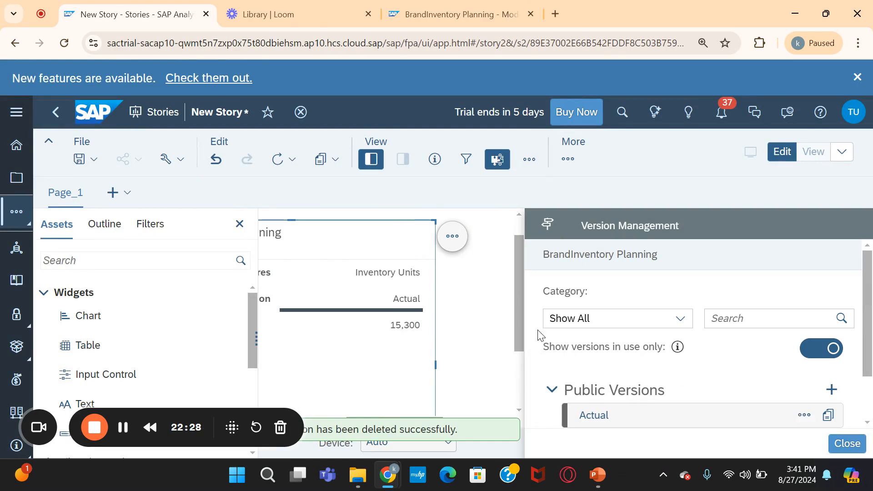
Reopen the BrandInventory Planning model and check the Version dimension's member count after the deletion
left_click(433, 12)
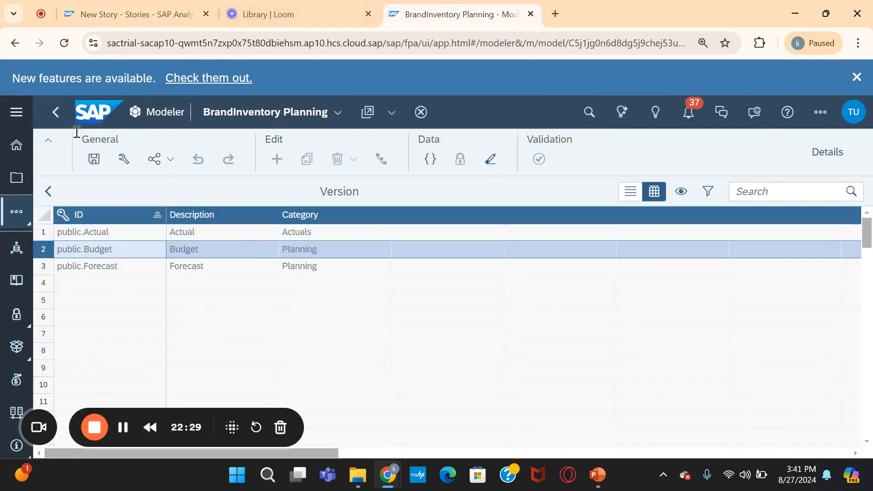
left_click(55, 112)
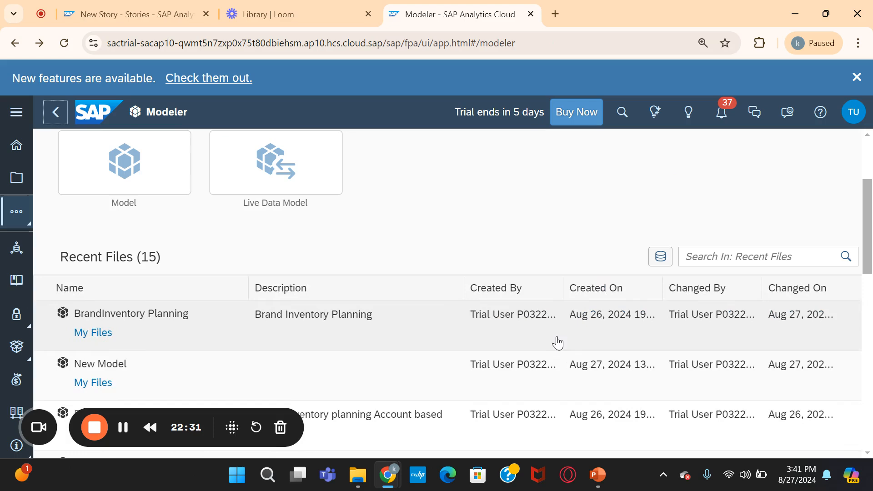
left_click(189, 313)
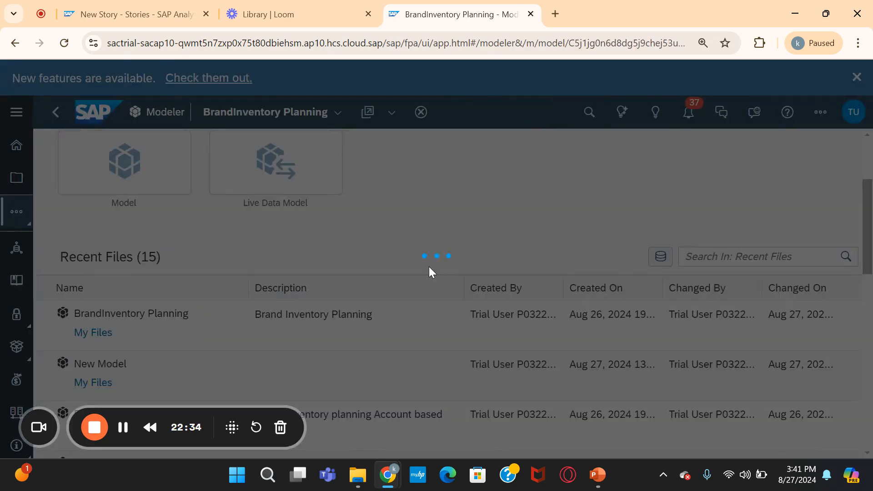
scroll(373, 281, "down", 2)
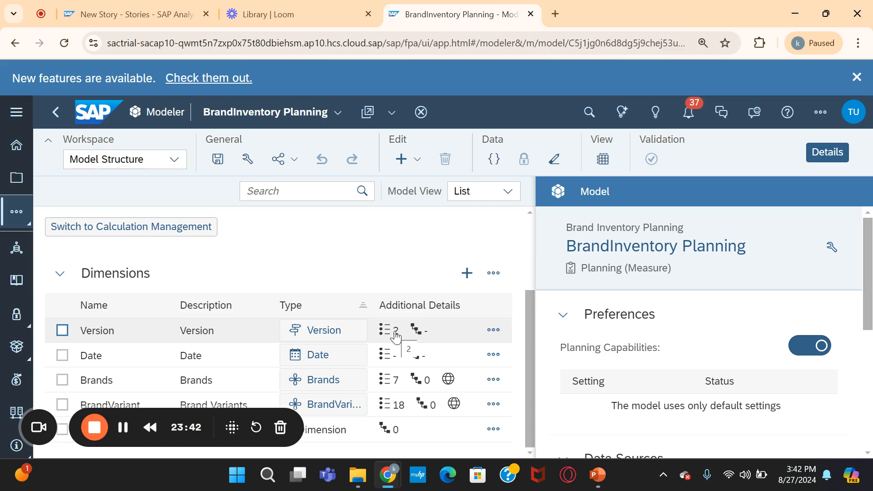
In the story, create a blank private version named Private with category Planning and source version Actual
left_click(111, 9)
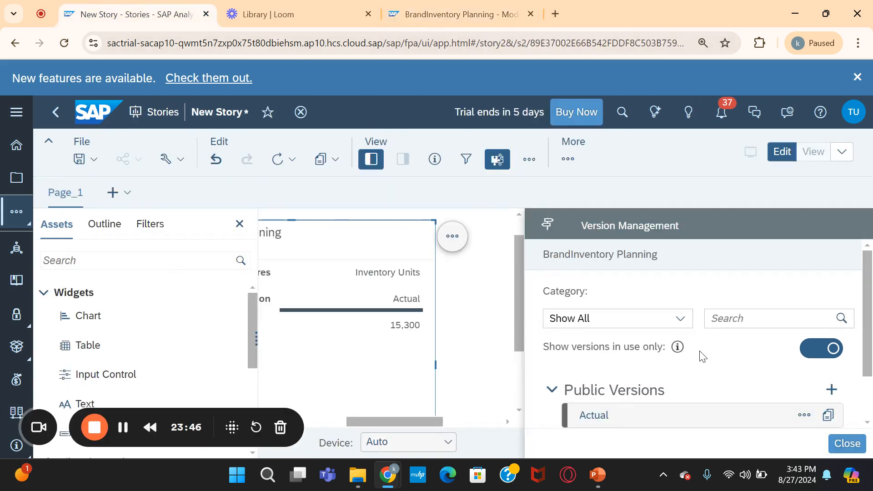
scroll(702, 356, "down", 2)
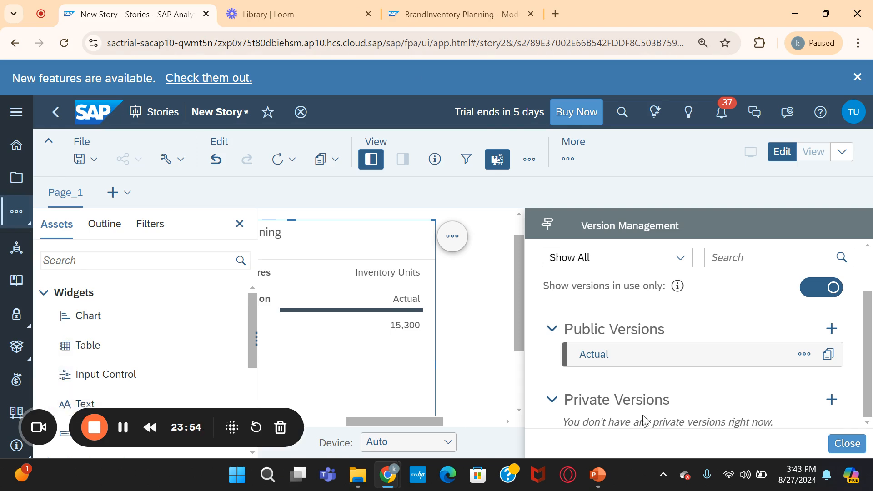
left_click(840, 404)
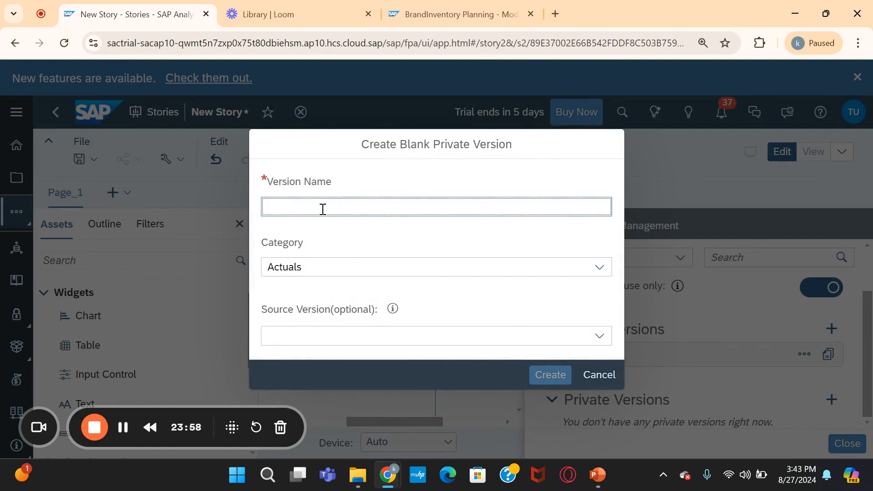
type("Private")
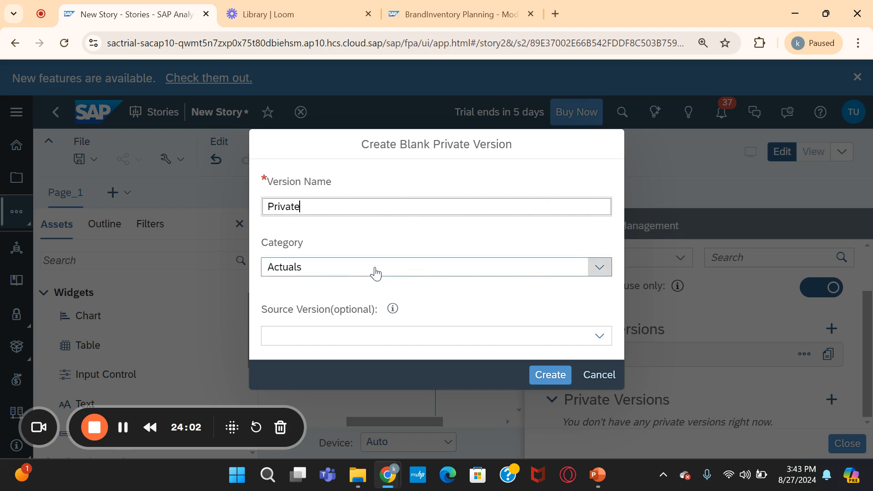
left_click(587, 272)
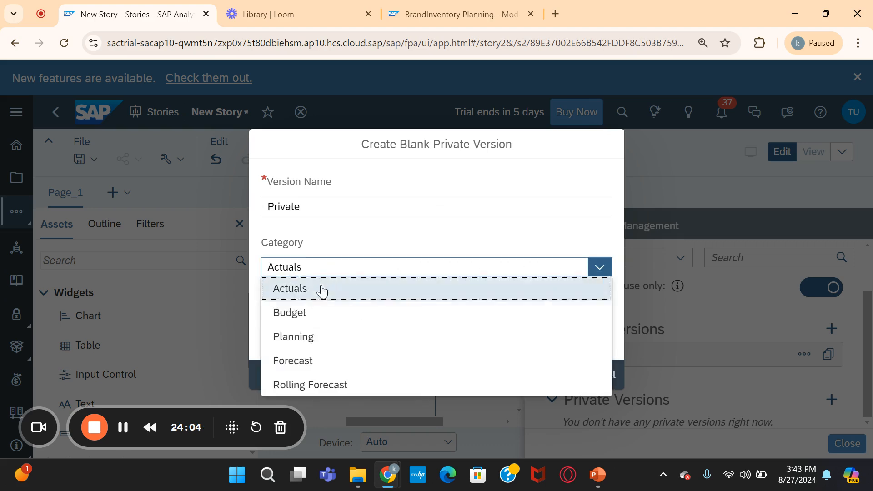
left_click(308, 347)
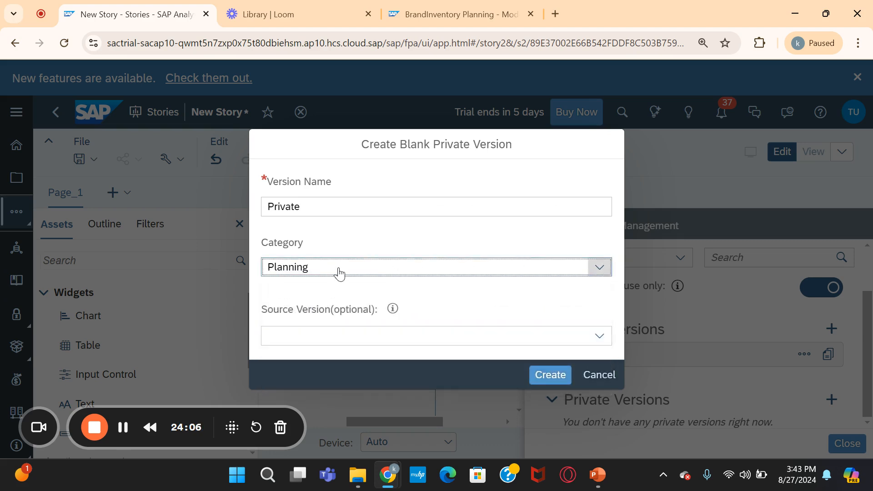
left_click(599, 337)
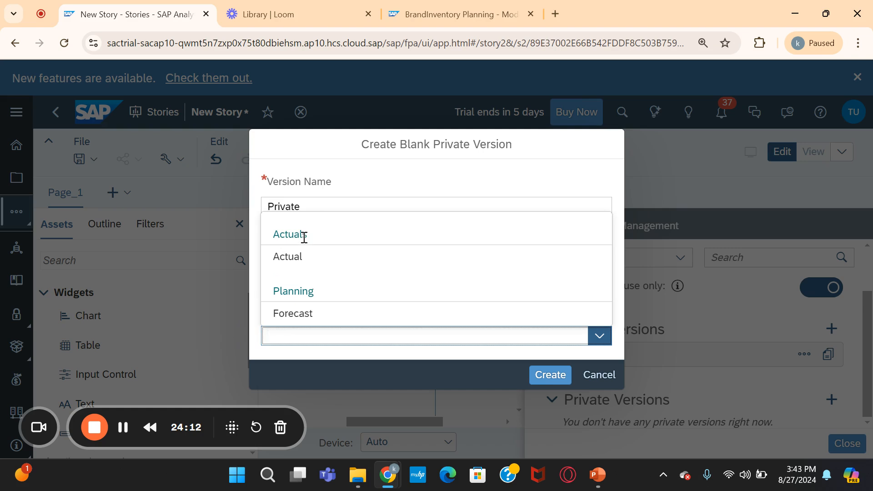
left_click(287, 263)
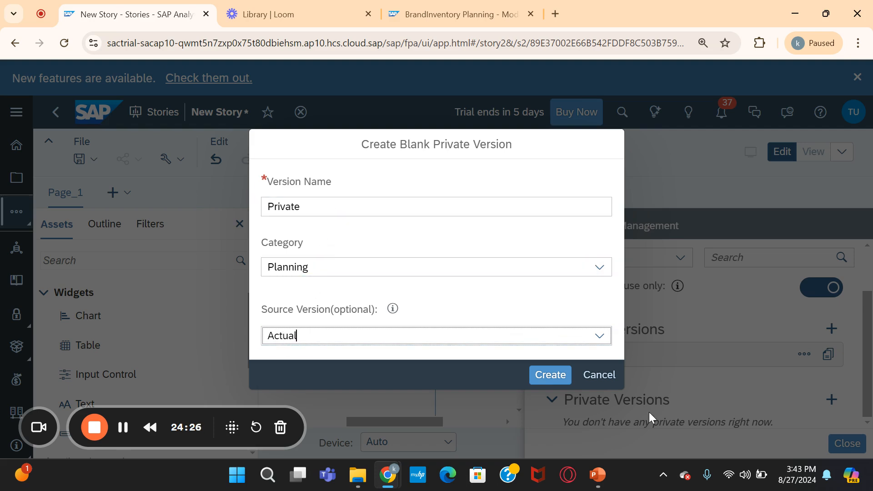
left_click(556, 380)
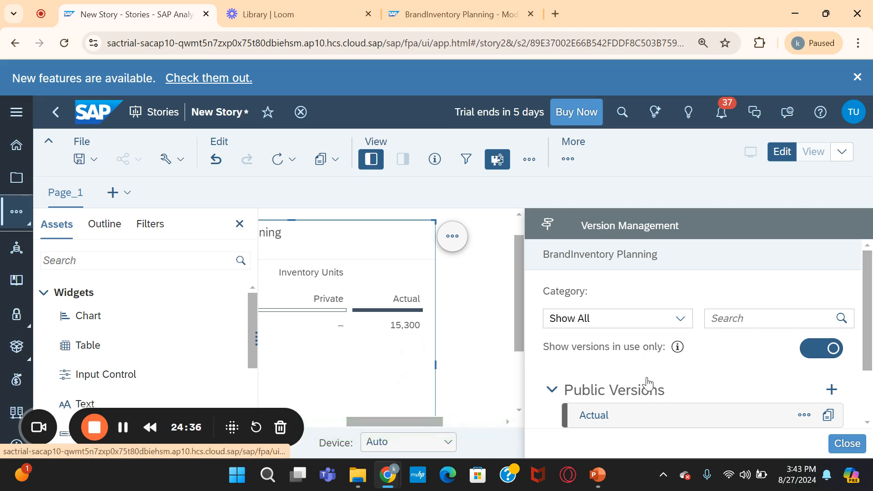
Enter 15300 as the Inventory Units value for the Private version in the story table
scroll(649, 384, "down", 2)
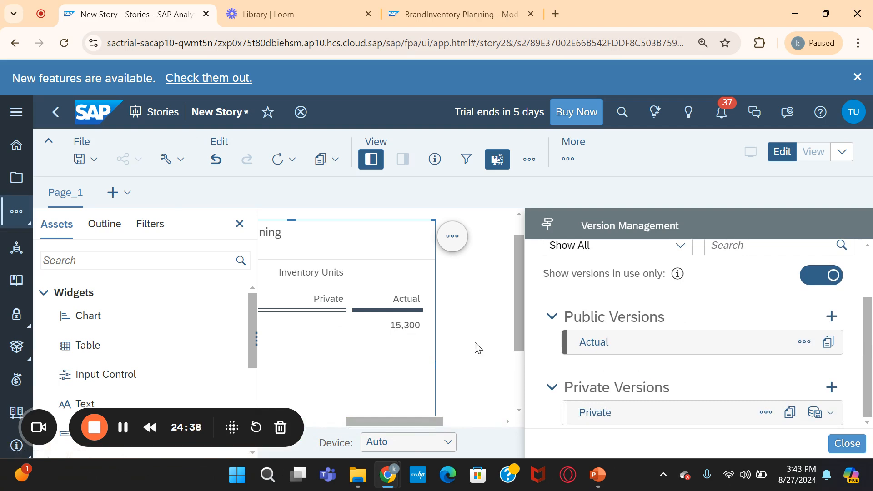
mouse_move(406, 419)
left_mouse_down()
mouse_move(367, 420)
mouse_move(403, 420)
left_mouse_up()
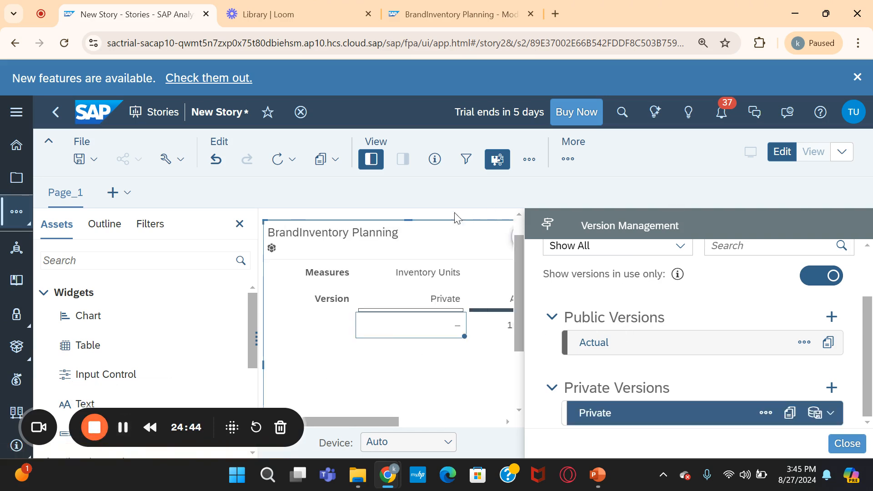
left_click_drag(366, 419, 399, 424)
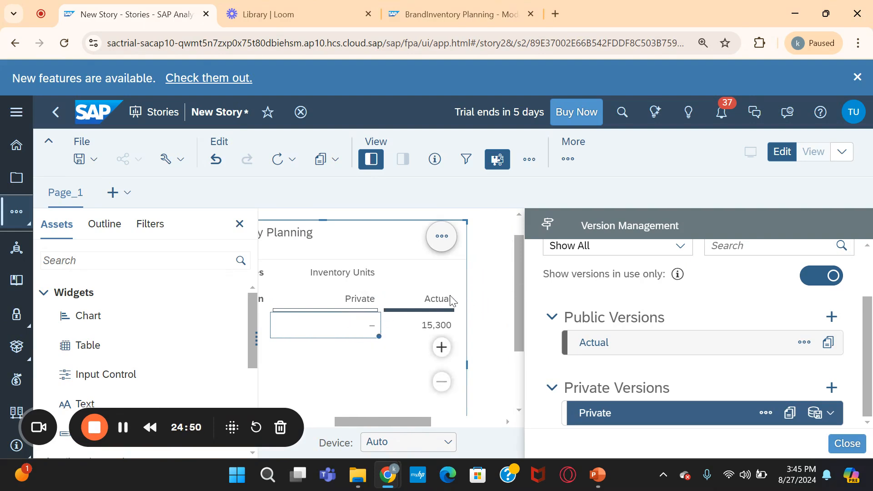
left_click(345, 327)
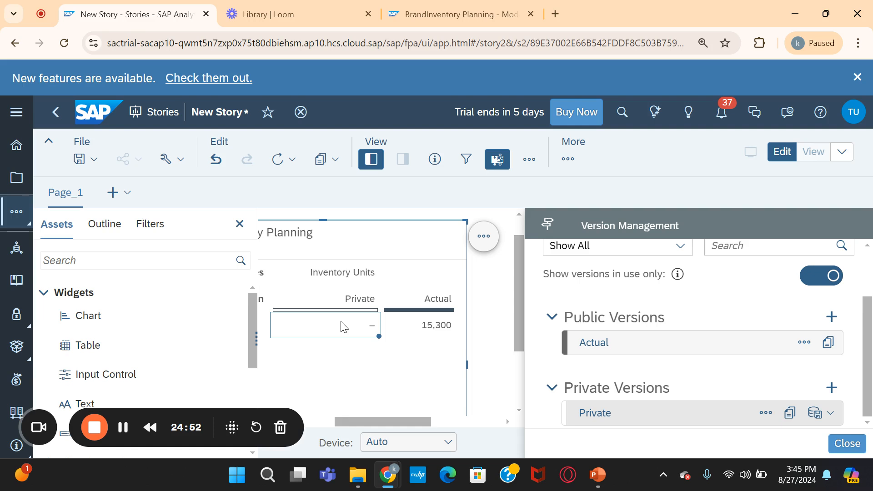
double_click(345, 327)
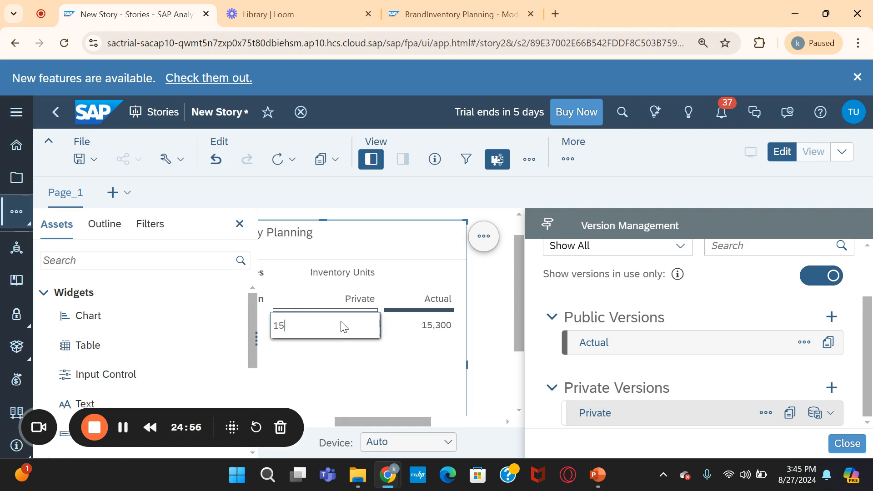
type("15300")
key("Return")
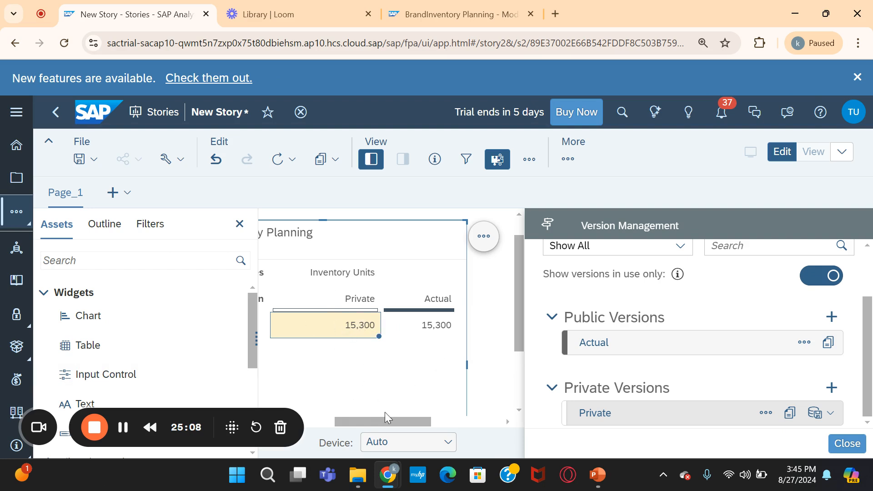
Examine the Private version's sharing options, open its Read Only sharing dialog, and cancel it
mouse_move(394, 421)
left_mouse_down()
mouse_move(321, 424)
mouse_move(382, 421)
left_mouse_up()
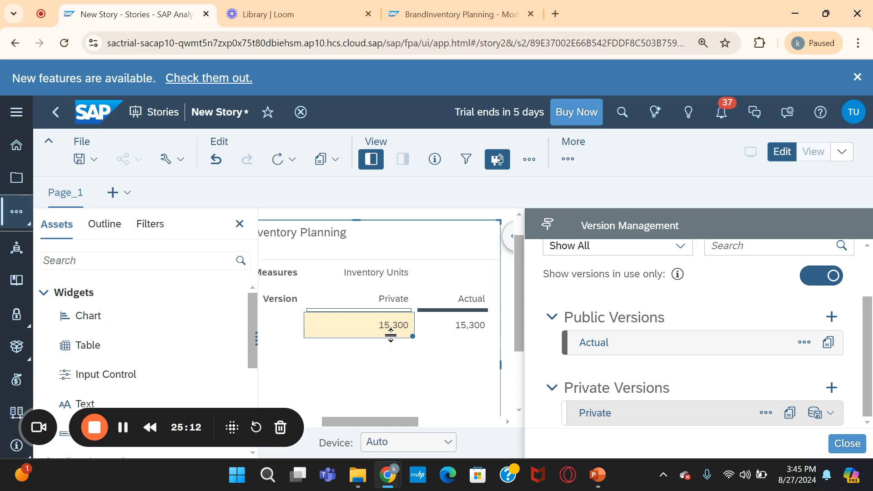
left_click(766, 412)
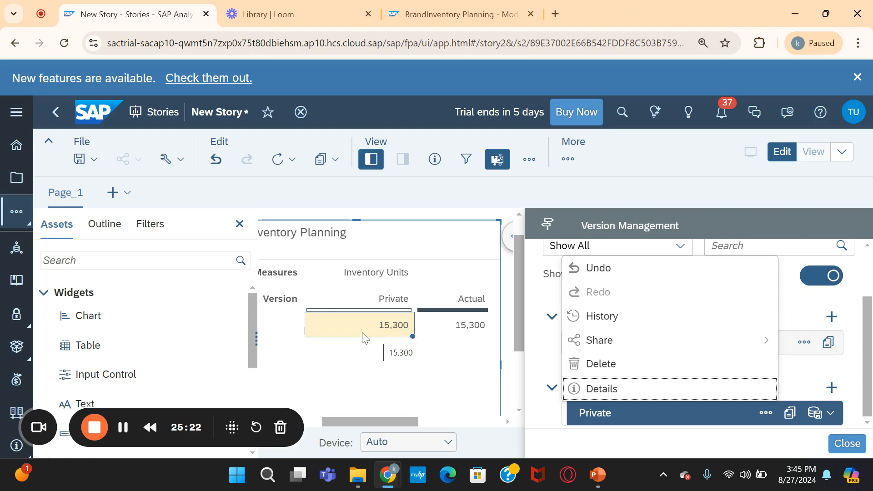
mouse_move(622, 350)
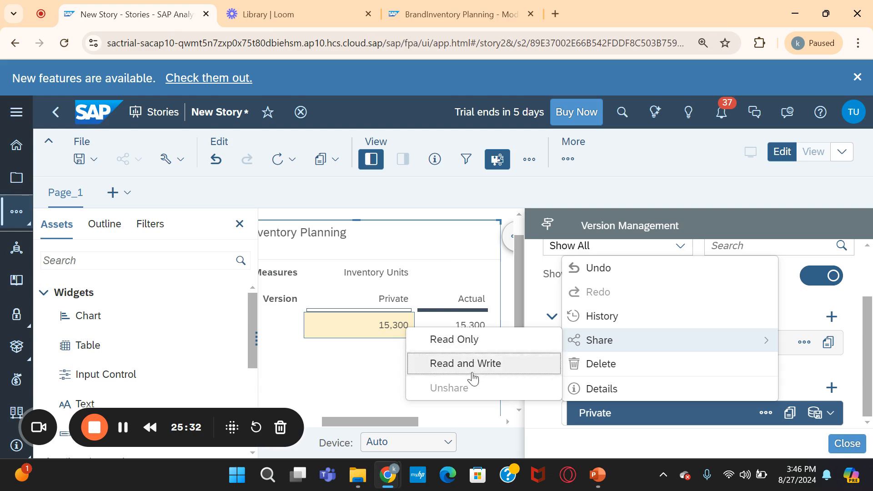
left_click(479, 346)
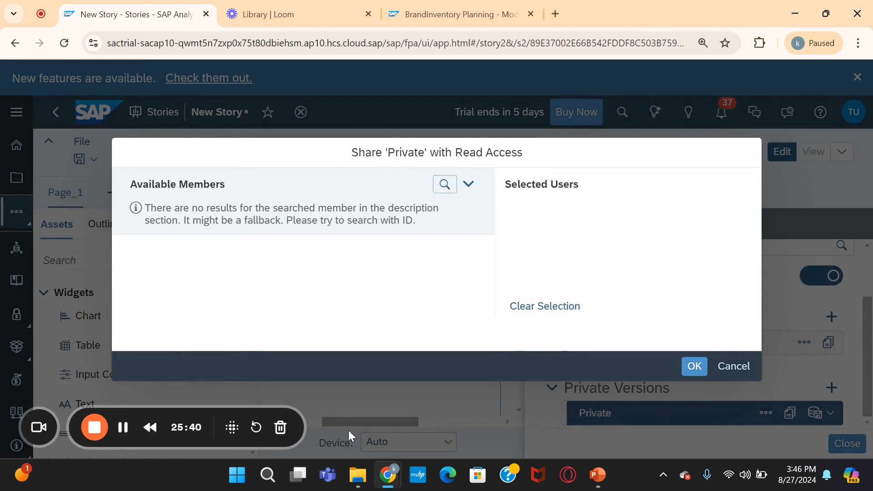
left_click(740, 370)
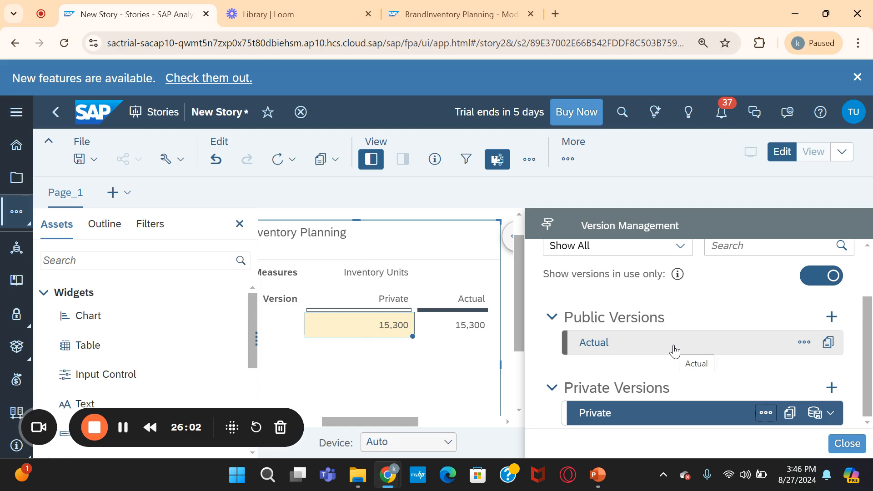
View the Start Edit Mode options for the Actual public version and cancel without starting edit mode
scroll(655, 330, "up", 2)
scroll(657, 337, "down", 2)
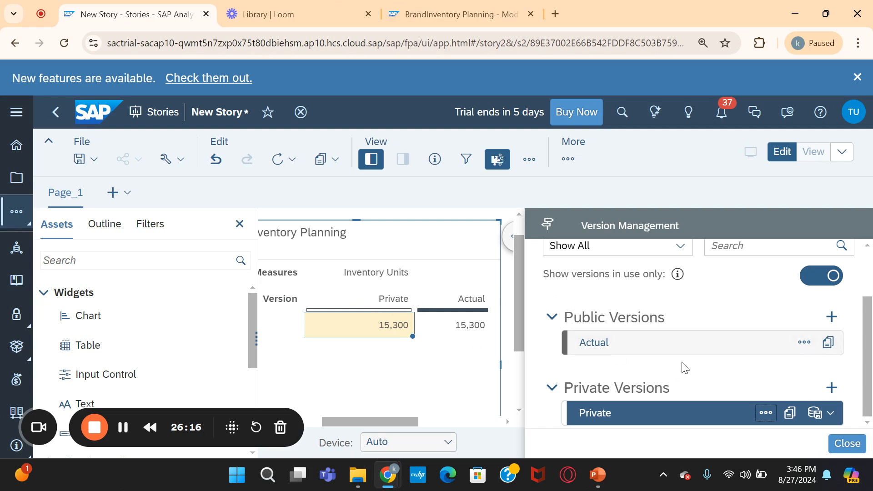
left_click(805, 344)
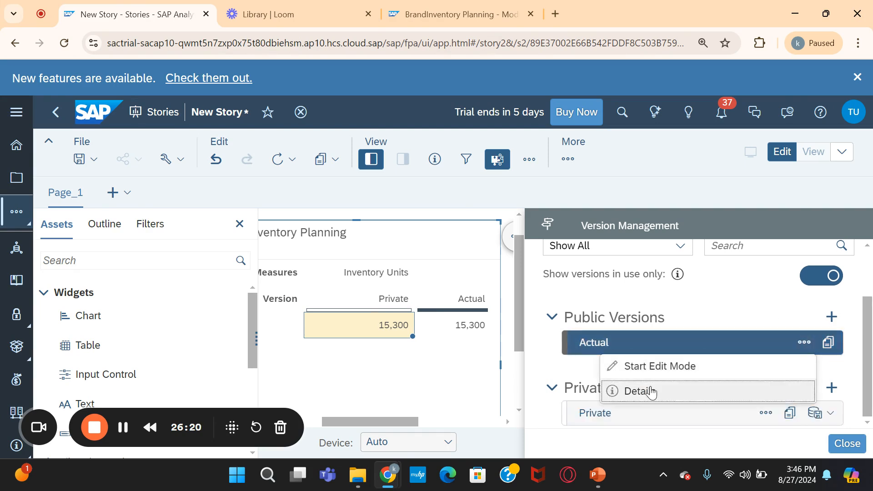
left_click(667, 369)
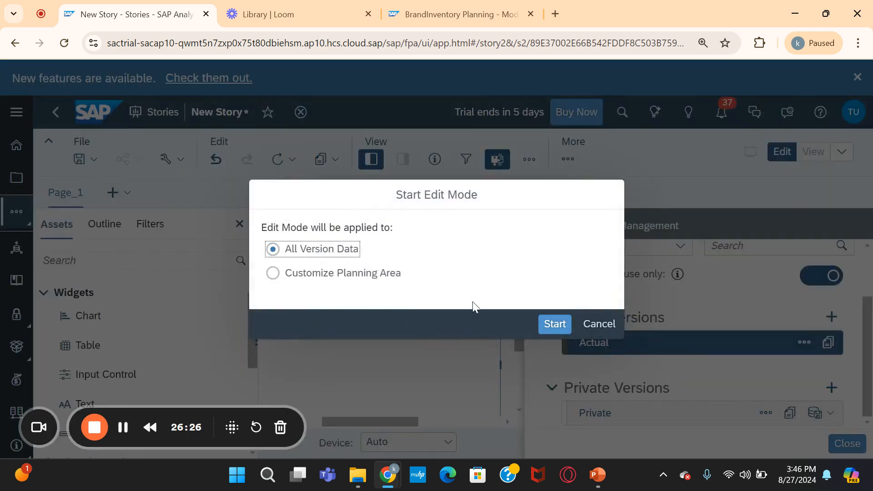
left_click(603, 327)
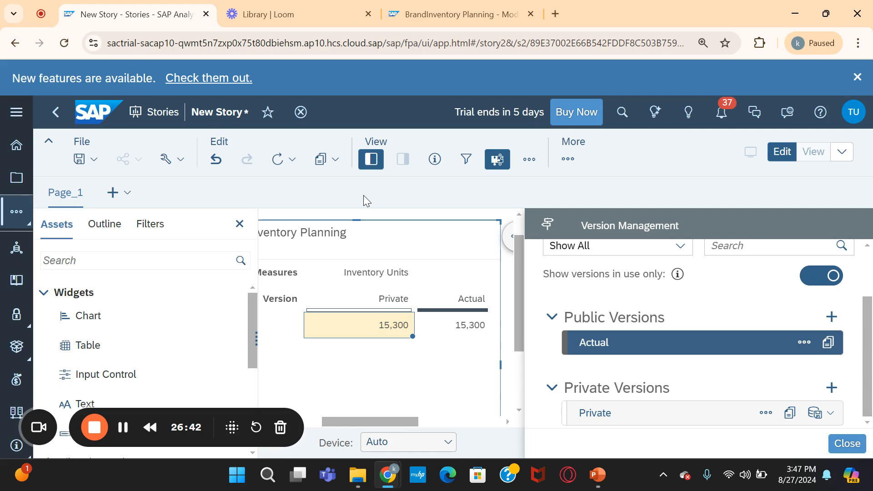
Switch to the BrandInventory Planning model, hide its details, and check the conversion options of the InventoryUnits measure
left_click(405, 14)
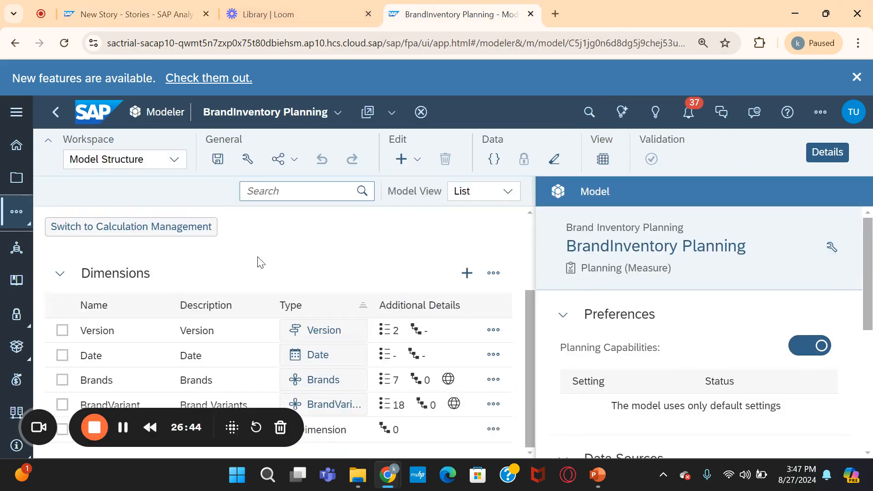
left_click(821, 155)
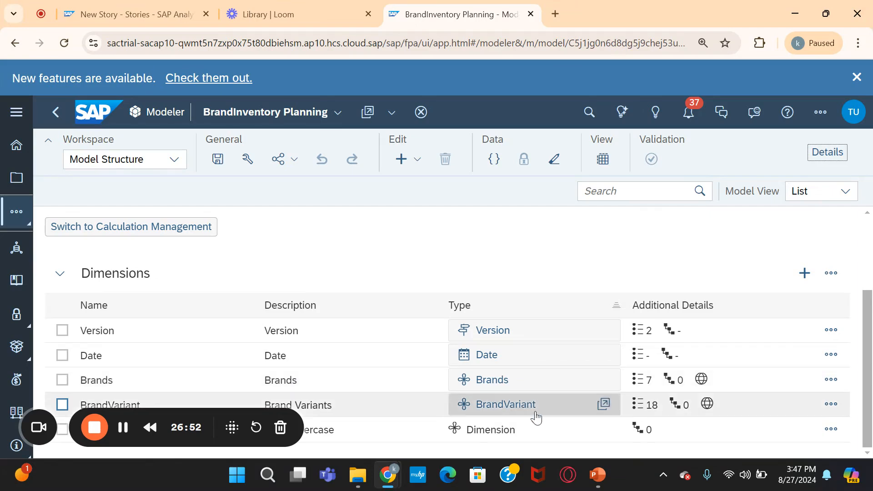
scroll(790, 276, "up", 1)
scroll(790, 277, "up", 1)
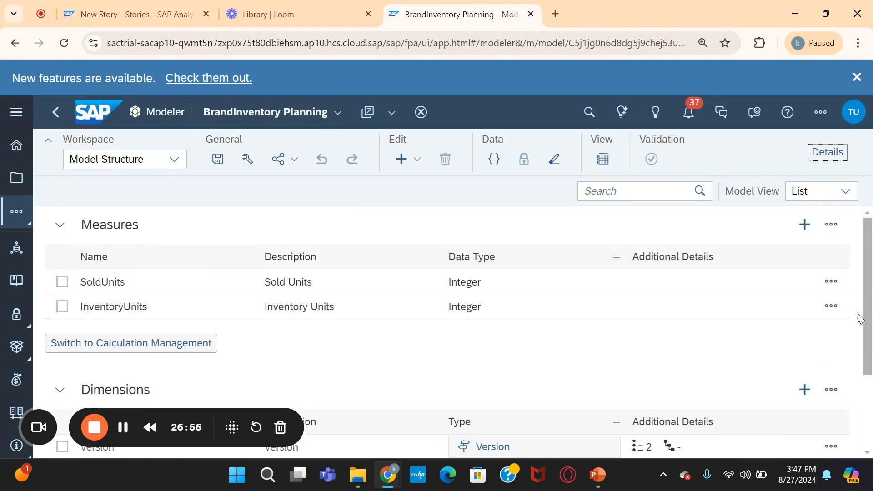
left_click(832, 308)
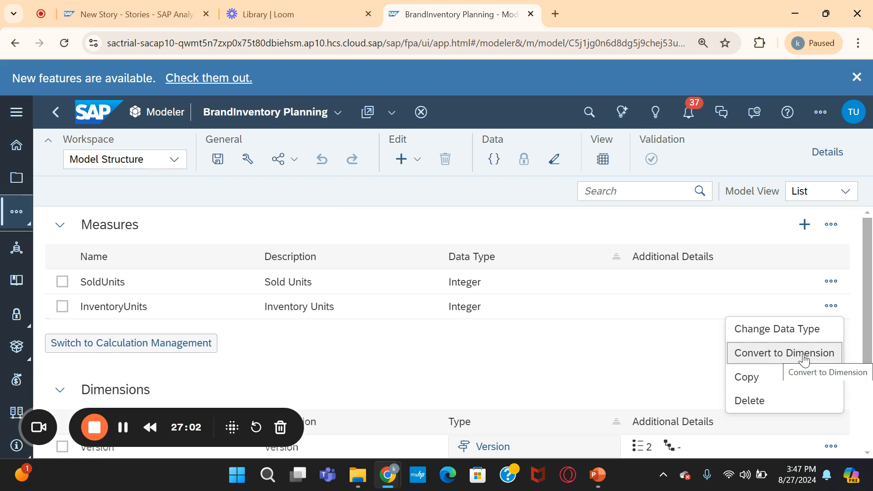
left_click(653, 363)
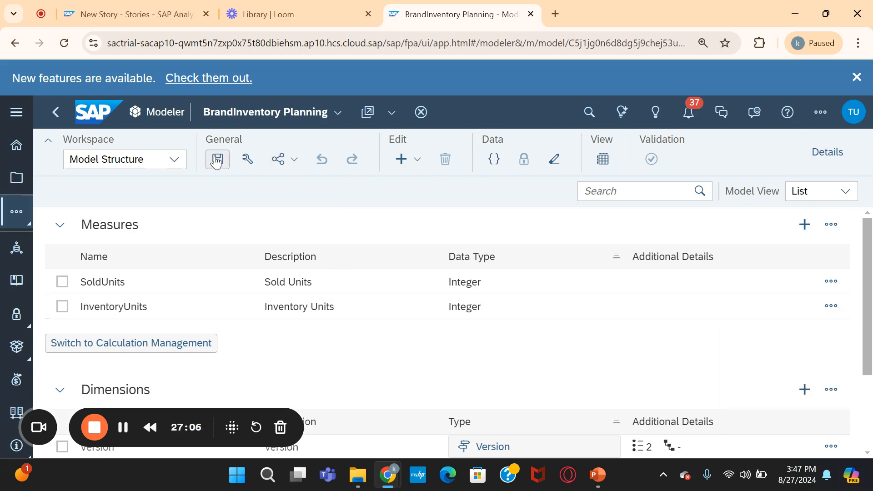
Show the model's Data Foundation and look through the Actual version's rows
left_click(613, 165)
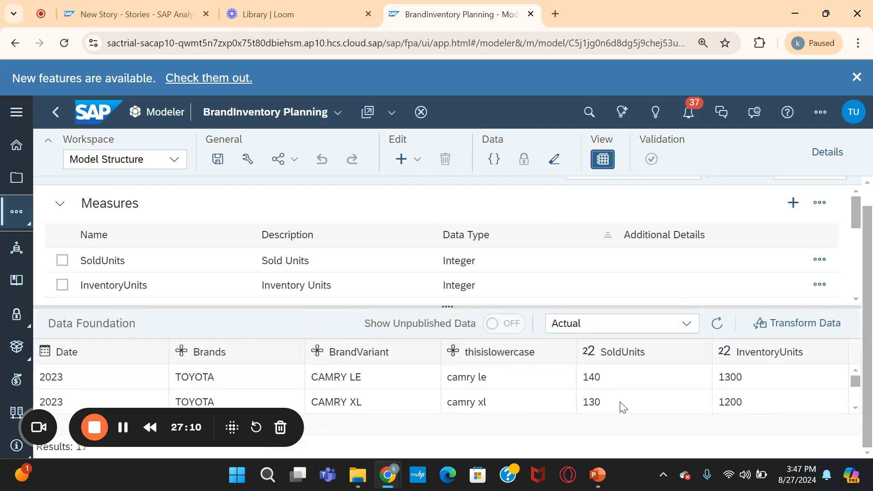
scroll(623, 403, "down", 2)
scroll(625, 400, "down", 4)
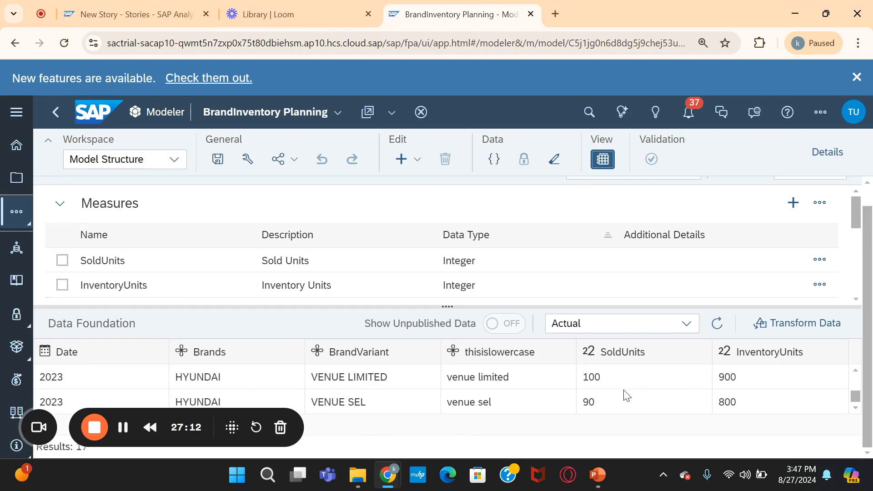
scroll(626, 397, "up", 3)
scroll(625, 394, "up", 4)
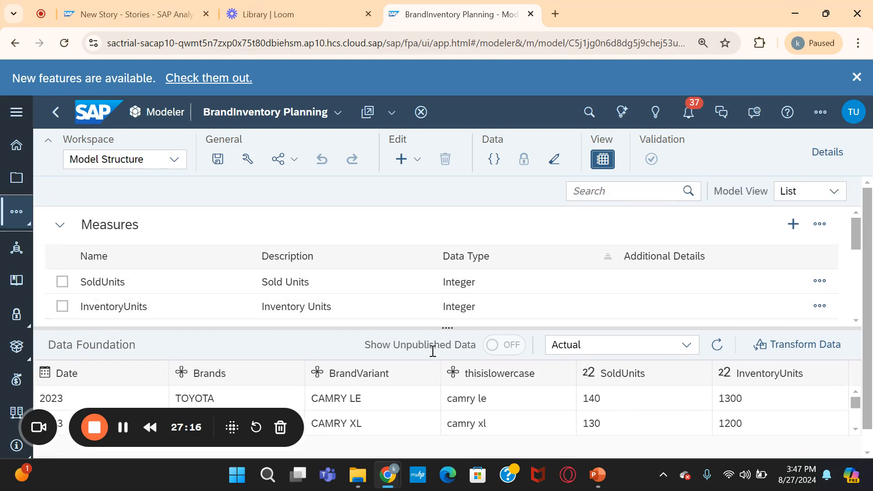
left_click_drag(453, 327, 441, 411)
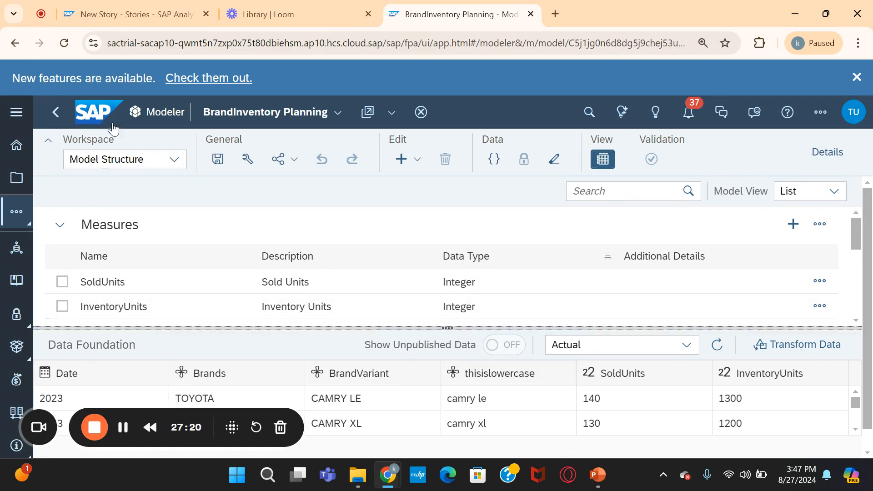
Reopen the BrandInventory Planning model, hide its details and Data Foundation, and check why SoldUnits cannot be converted to a dimension
left_click(55, 117)
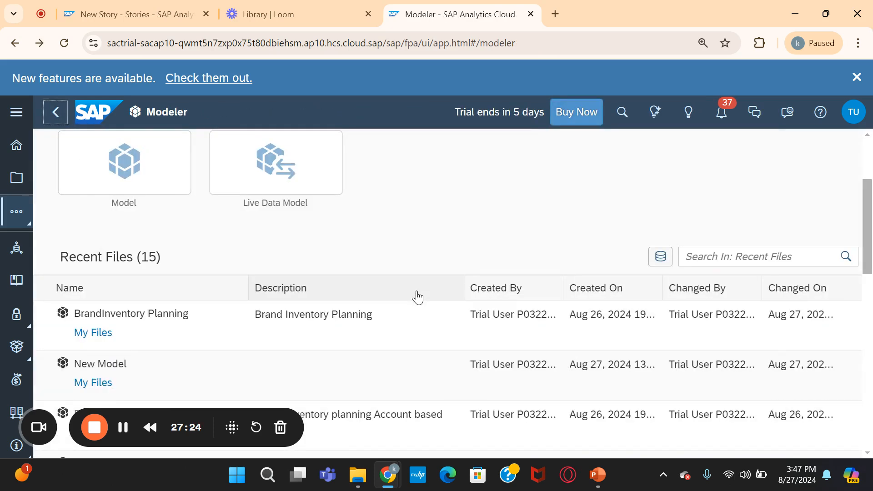
left_click(166, 320)
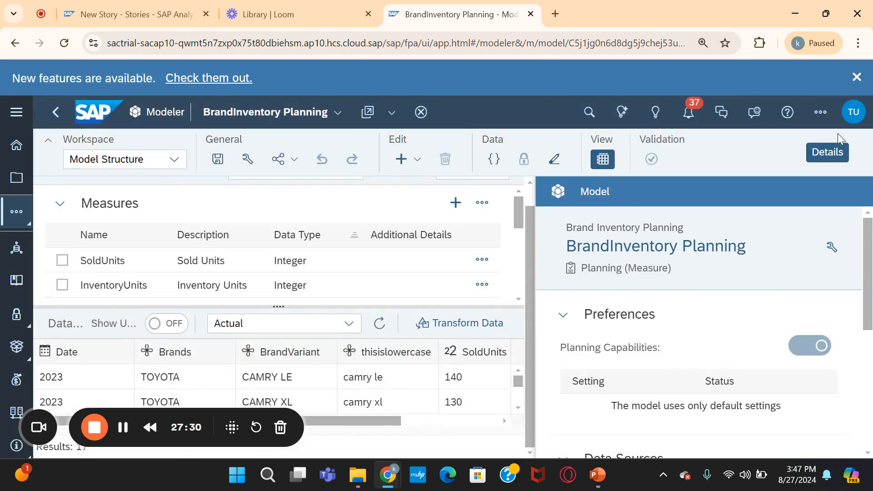
left_click(832, 154)
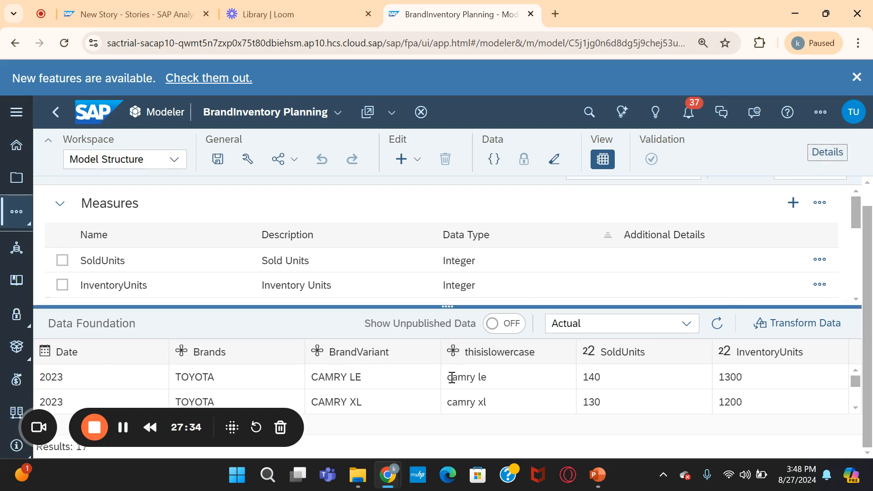
left_click(602, 160)
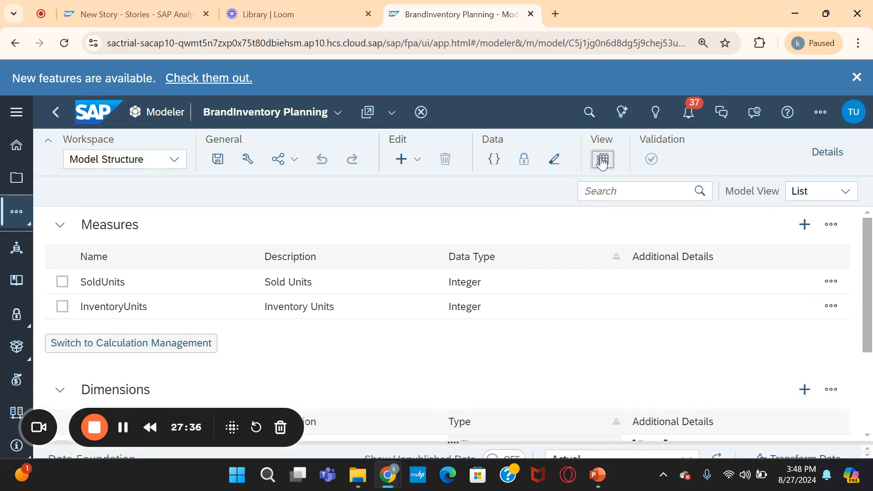
left_click(832, 281)
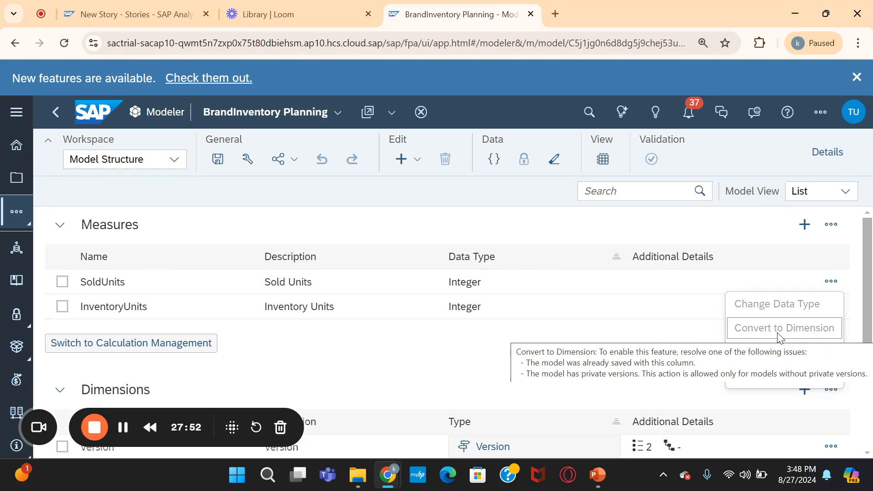
left_click(530, 364)
Examine the restrictions on changing the thisislowercase dimension's type, generating its dimension table, and converting it to a property or measure
scroll(574, 364, "down", 3)
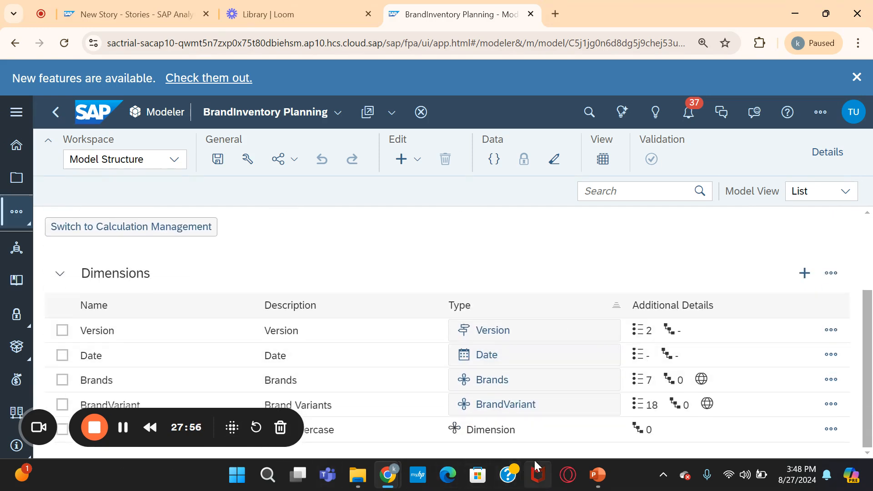
left_click_drag(149, 415, 281, 214)
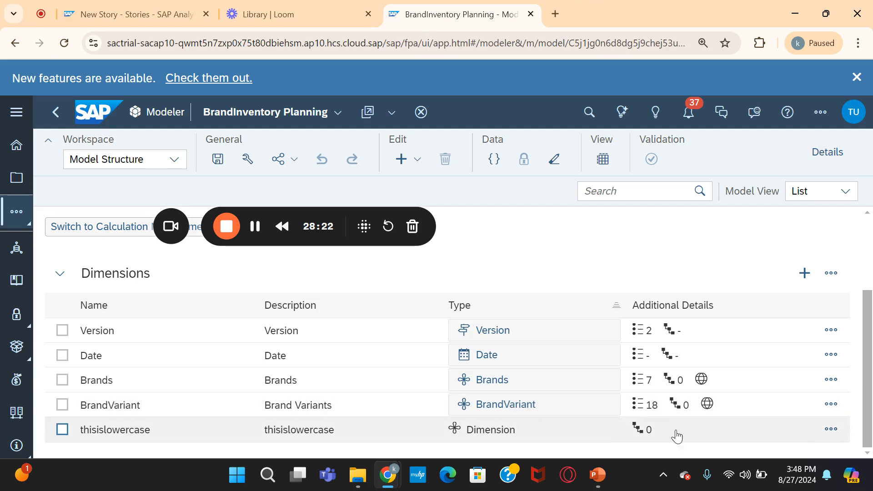
left_click(830, 430)
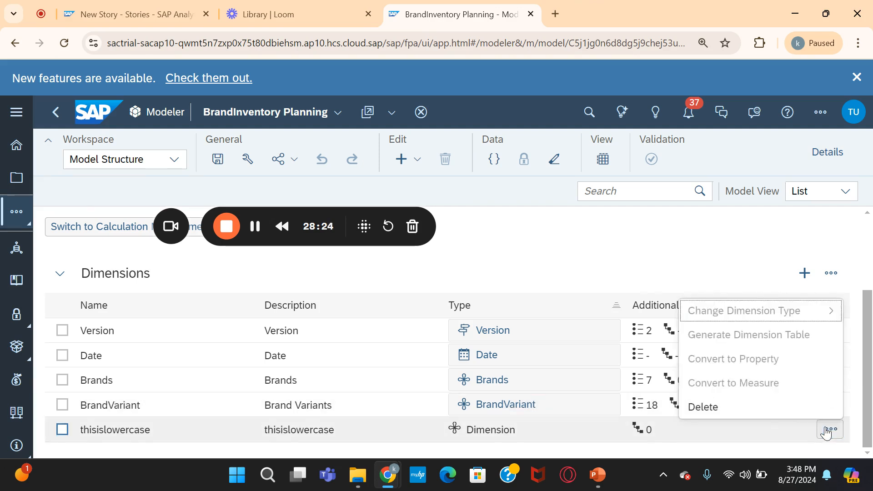
left_click(635, 248)
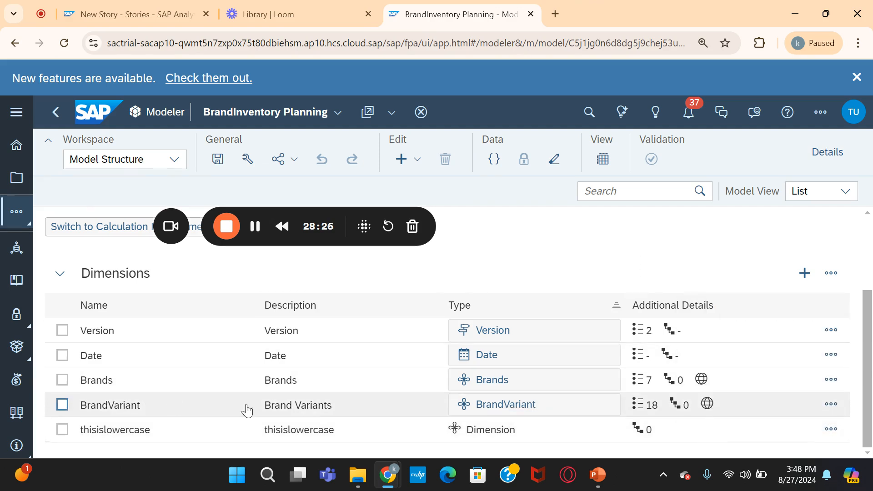
left_click(829, 430)
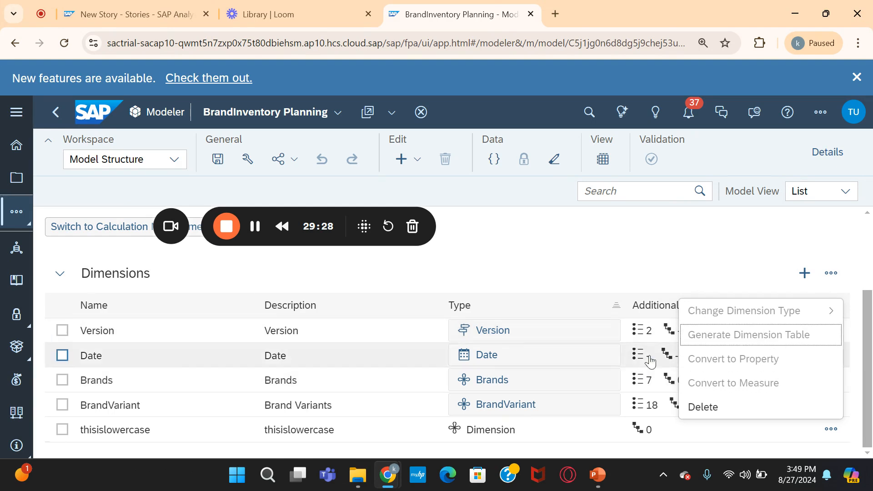
mouse_move(757, 345)
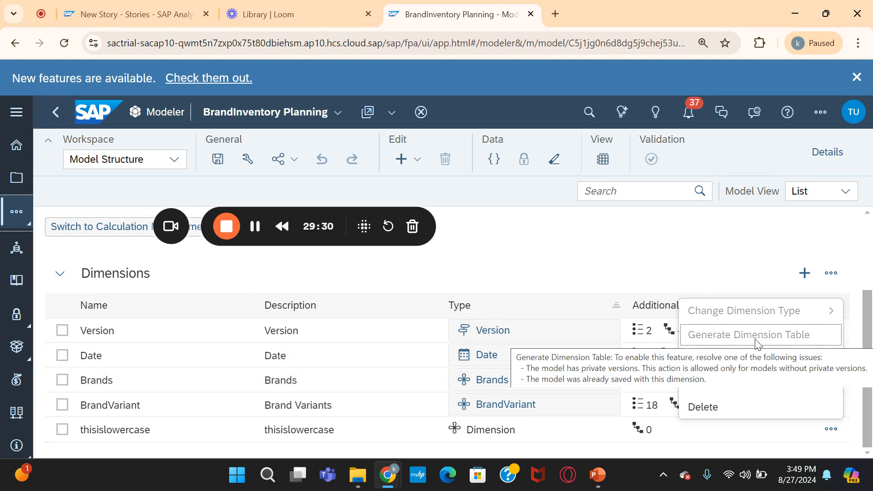
mouse_move(746, 364)
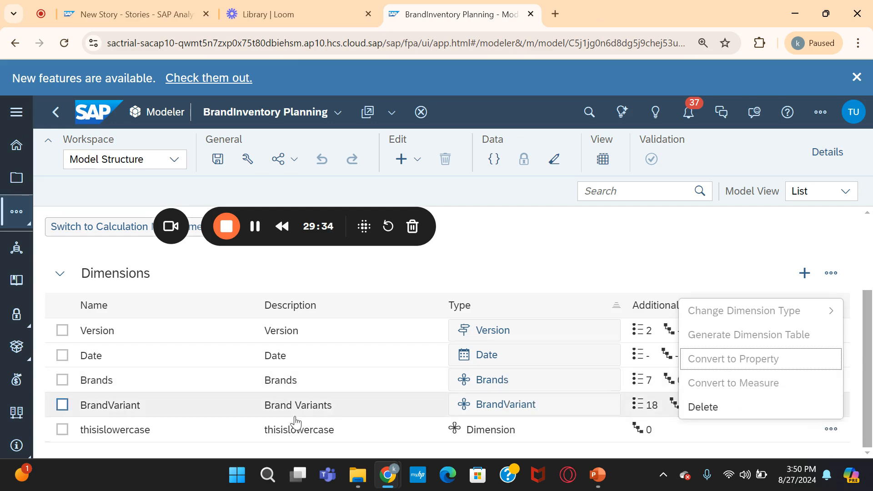
mouse_move(750, 390)
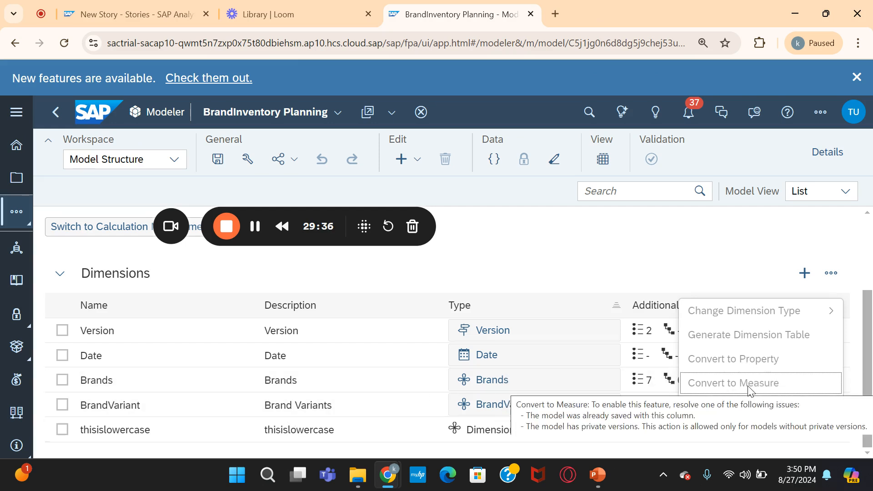
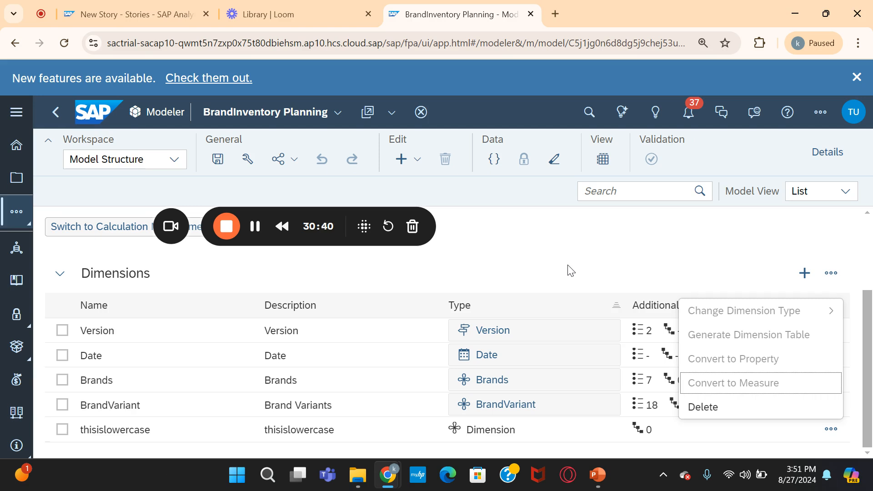
left_click(620, 257)
left_click(831, 429)
mouse_move(780, 348)
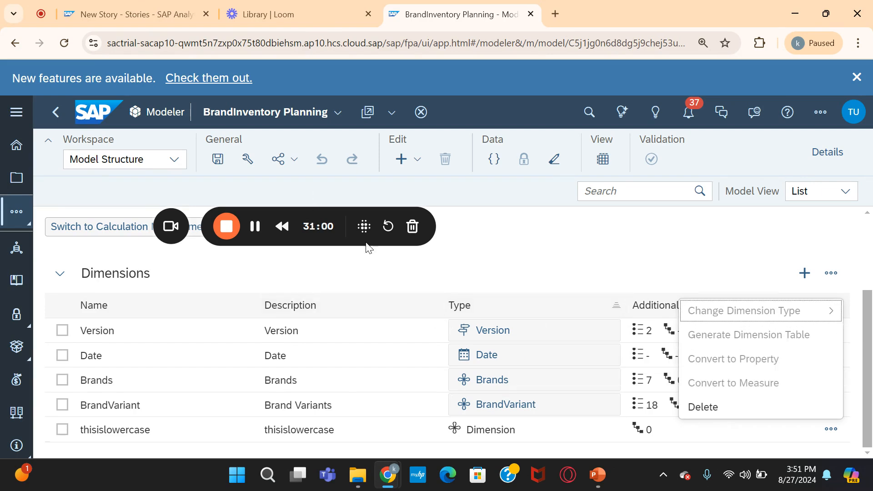
Return to the story and delete the Private version of BrandInventory Planning
left_click(115, 10)
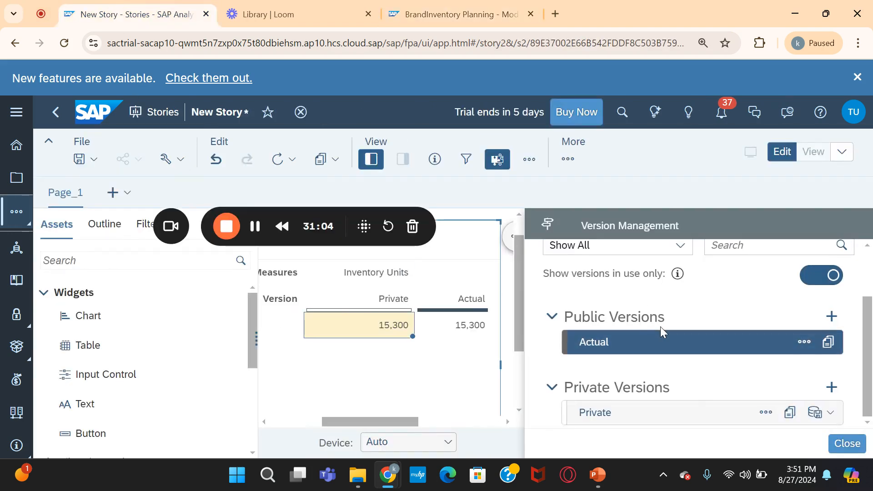
left_click(766, 414)
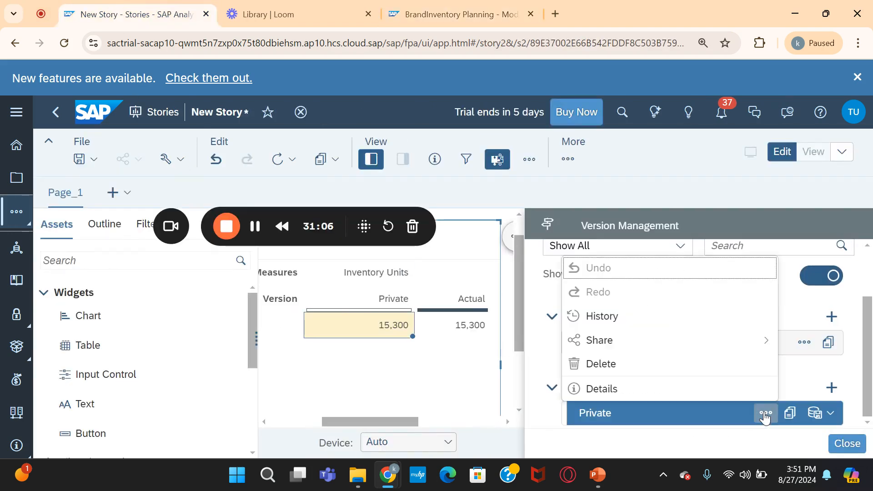
left_click(617, 366)
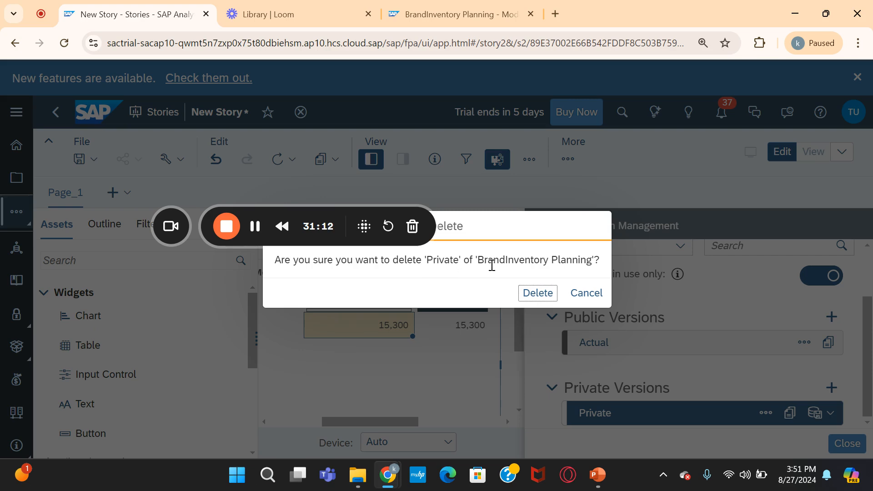
left_click(537, 293)
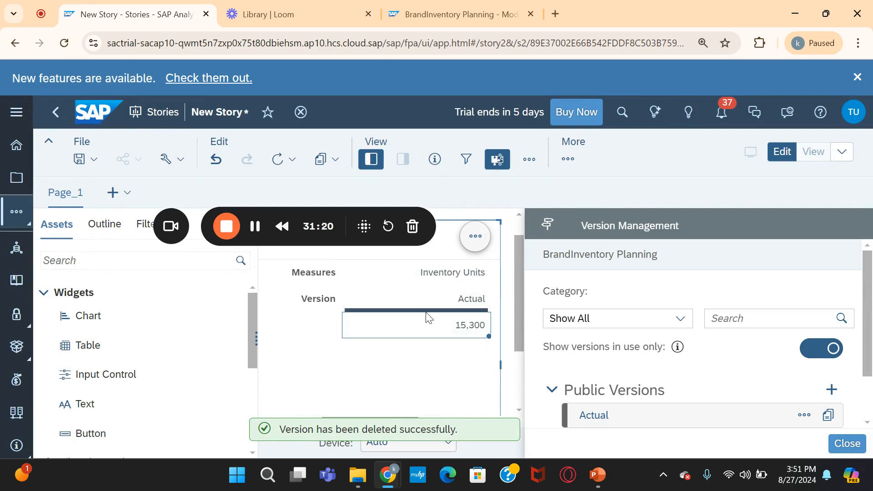
scroll(659, 386, "down", 2)
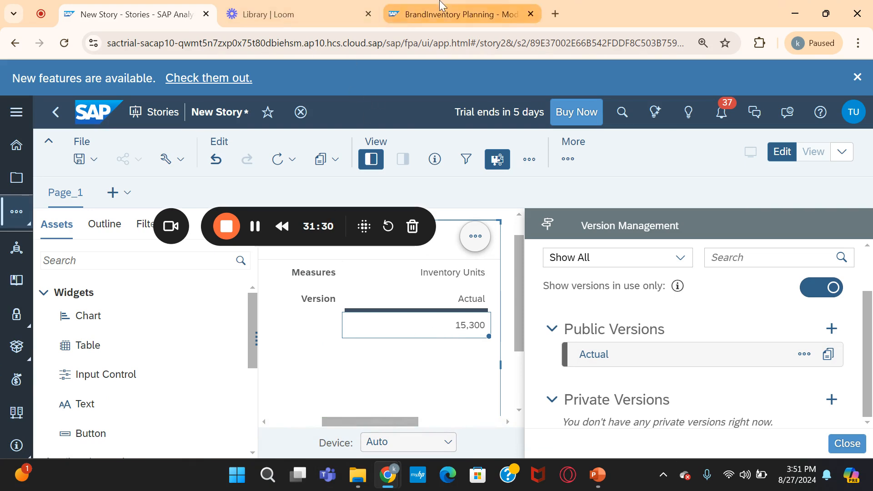
Switch to the Modeler, reopen the BrandInventory Planning model from the recent files, and hide its details
left_click(453, 14)
left_click(697, 253)
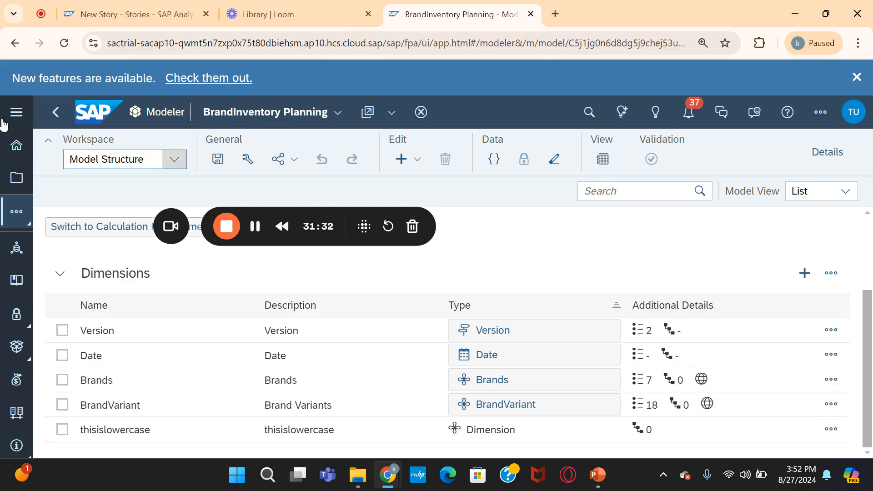
left_click(62, 116)
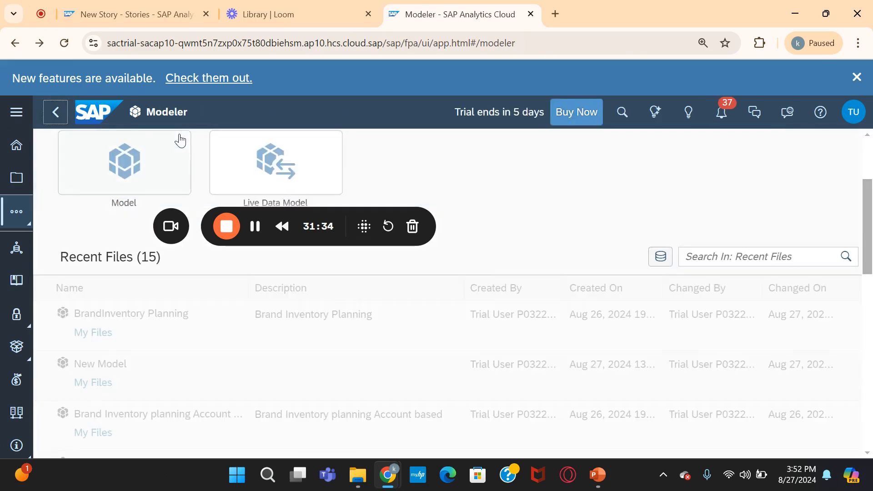
left_click(164, 328)
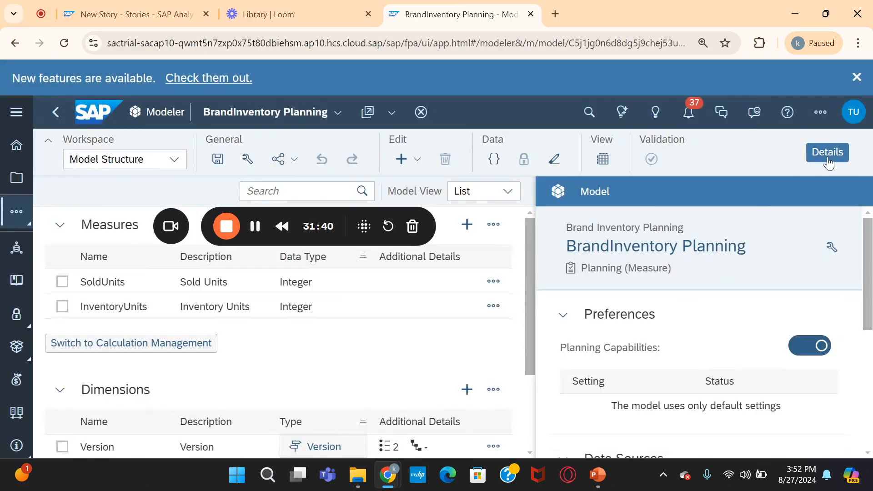
left_click(827, 157)
scroll(694, 290, "down", 2)
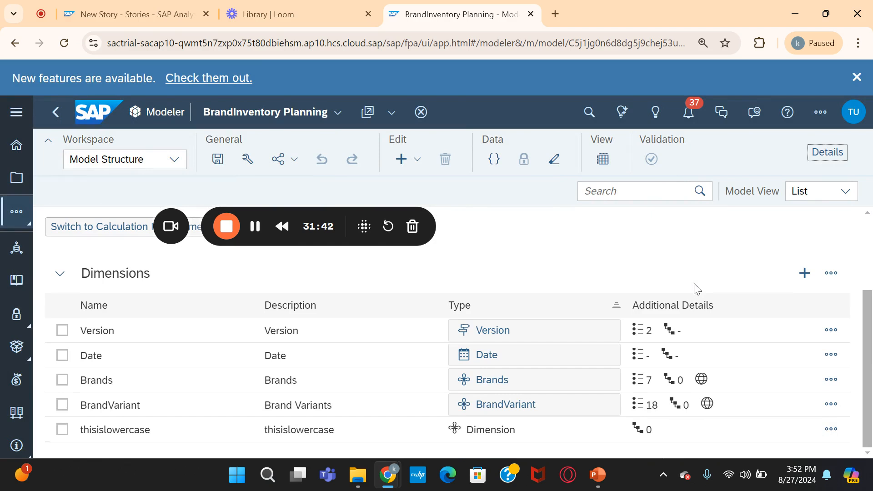
Check which conversion options the thisislowercase and BrandVariant dimensions offer
left_click(832, 429)
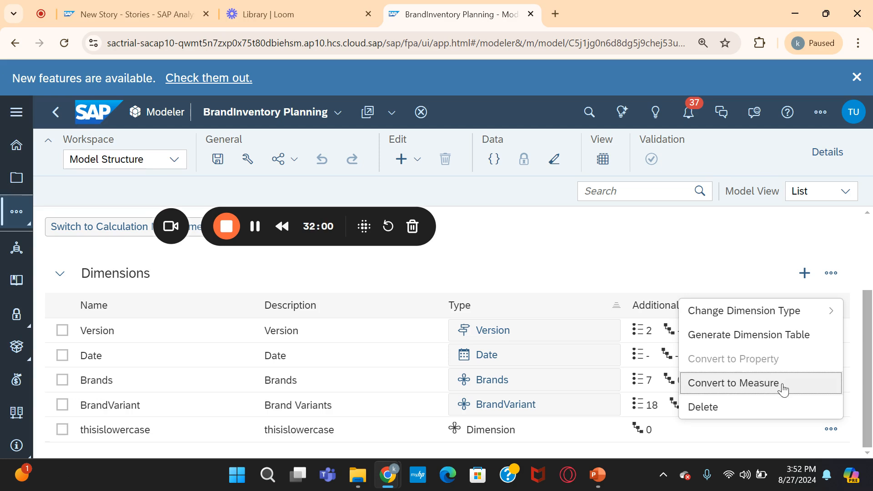
left_click(654, 248)
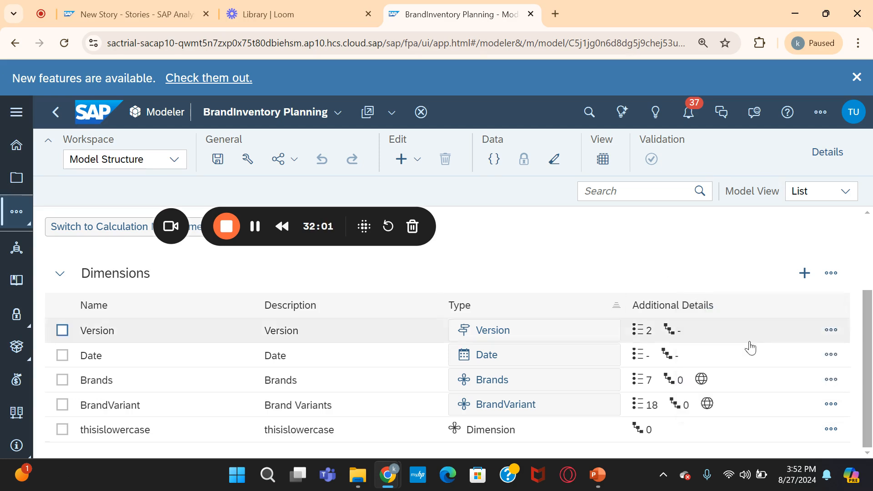
left_click(830, 406)
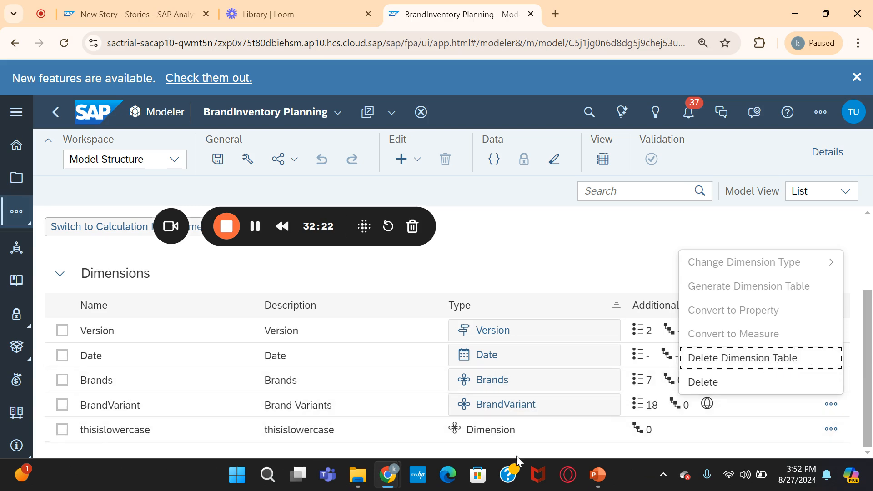
Generate a non-public dimension table named thisislowercase for the thisislowercase dimension
left_click(832, 430)
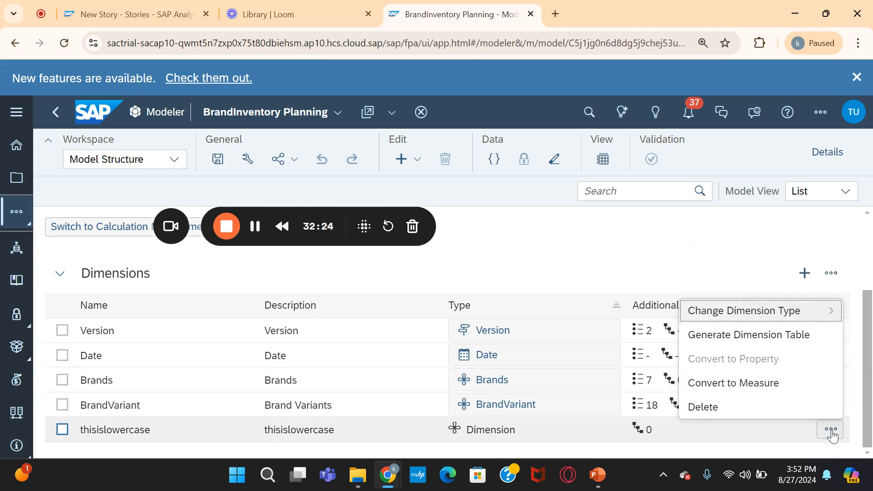
left_click(774, 336)
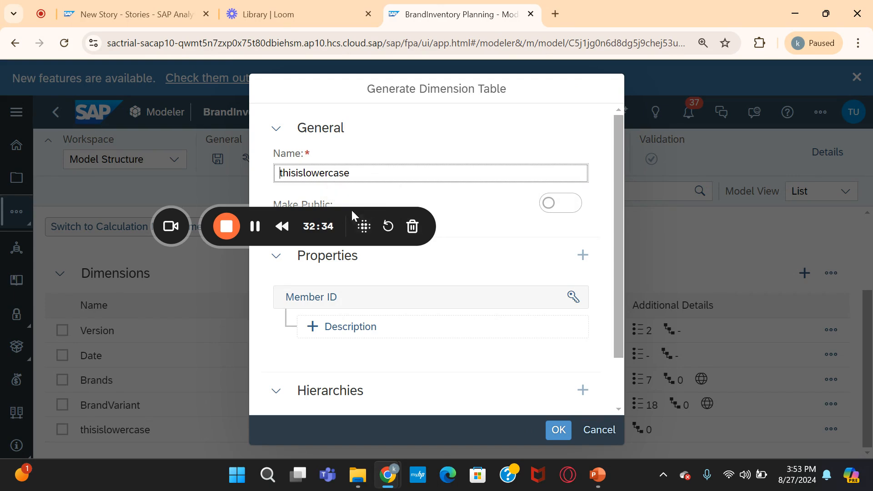
left_click_drag(352, 212, 403, 103)
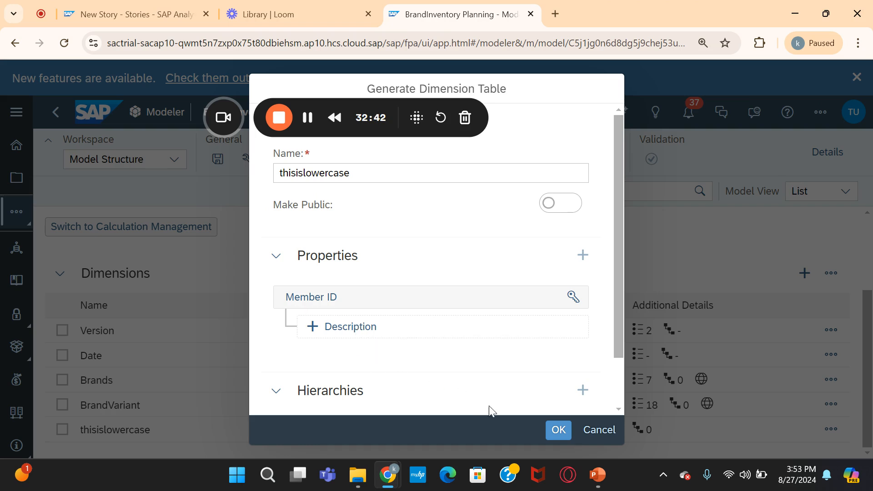
left_click(557, 431)
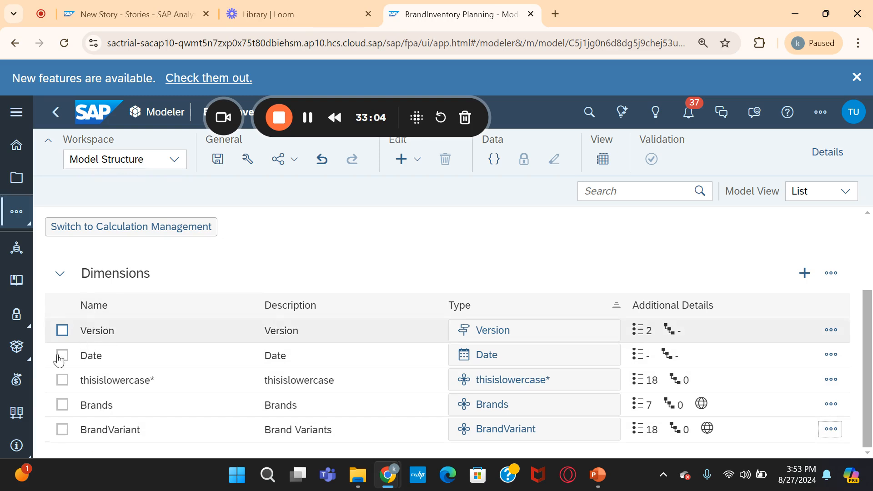
mouse_move(528, 383)
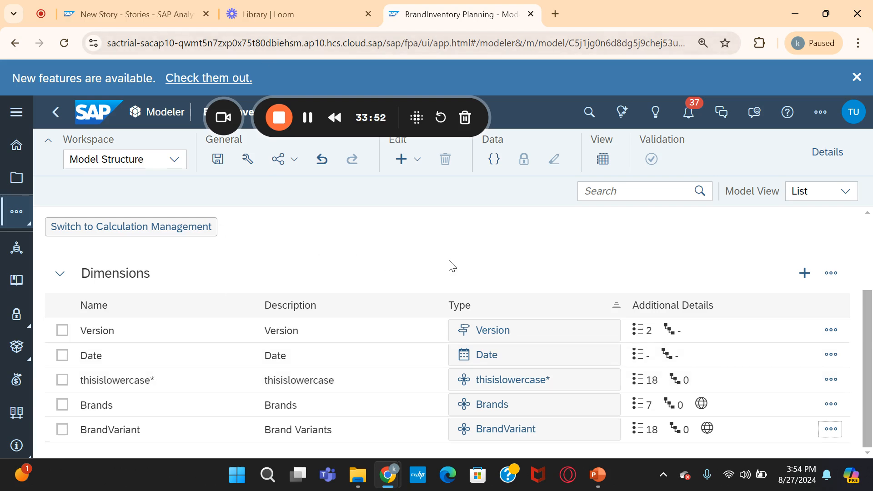
Check which data type, conversion, copy and delete options the InventoryUnits measure offers
scroll(451, 266, "up", 1)
scroll(450, 266, "up", 1)
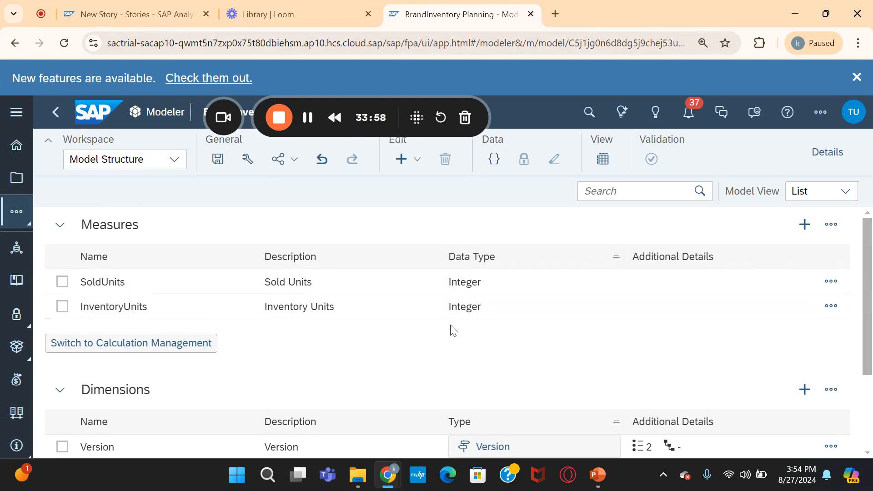
left_click(835, 307)
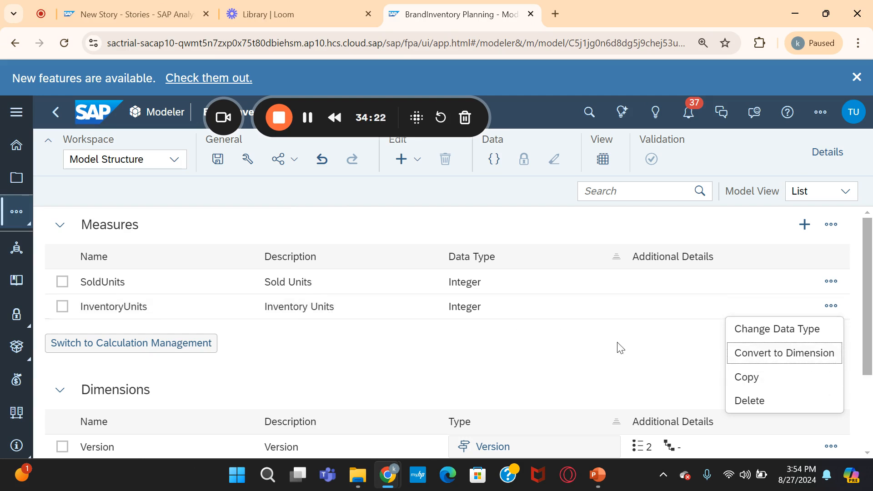
scroll(618, 340, "down", 1)
scroll(618, 340, "down", 3)
scroll(616, 340, "up", 4)
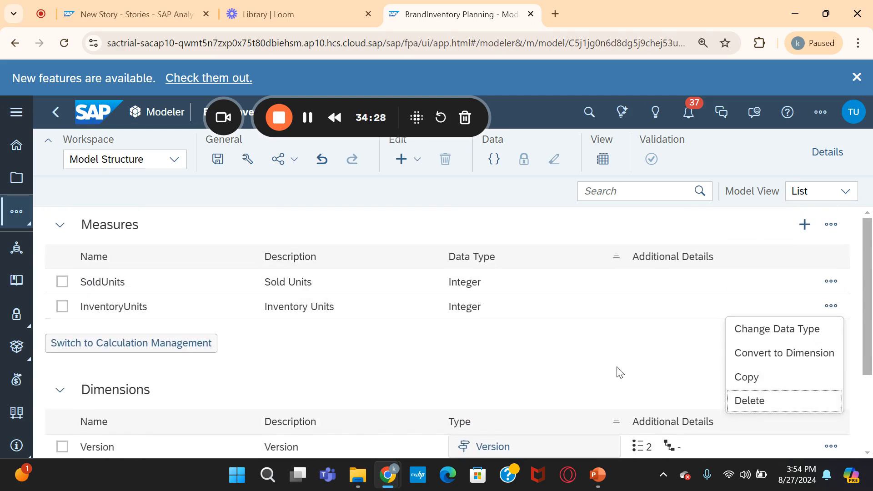
left_click(653, 366)
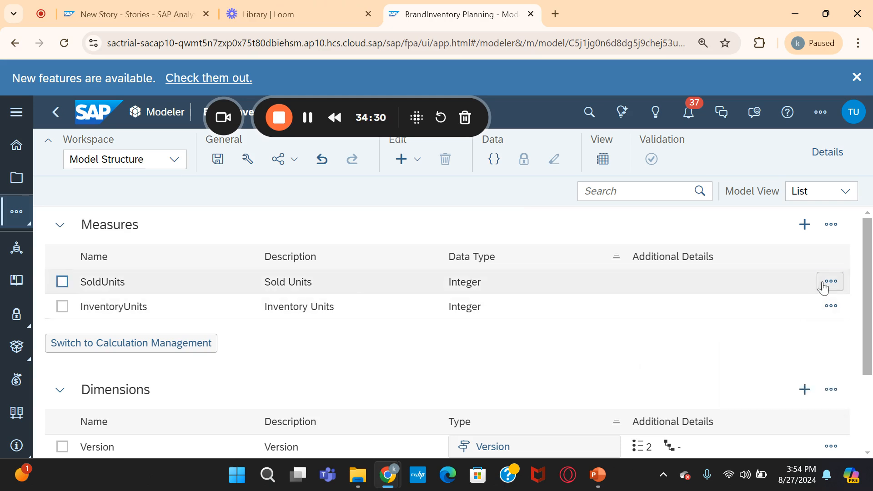
Convert the SoldUnits measure to a dimension and back to a measure with the Integer data type
left_click(824, 287)
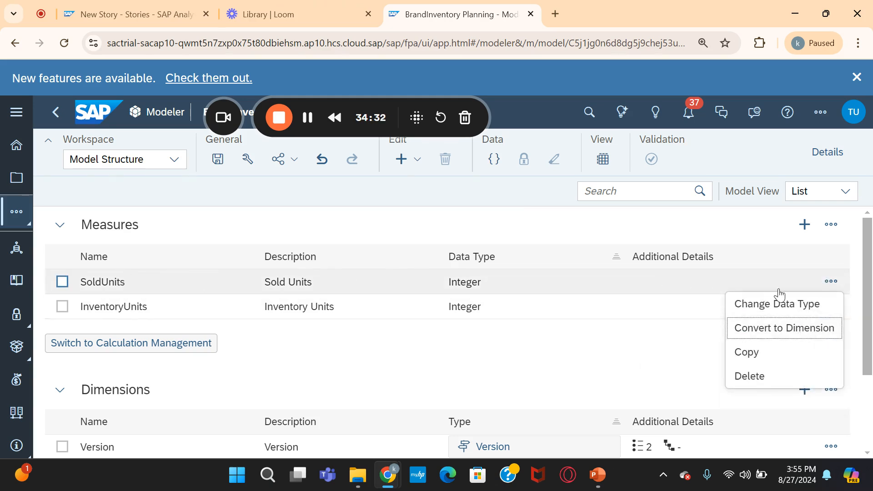
left_click(783, 335)
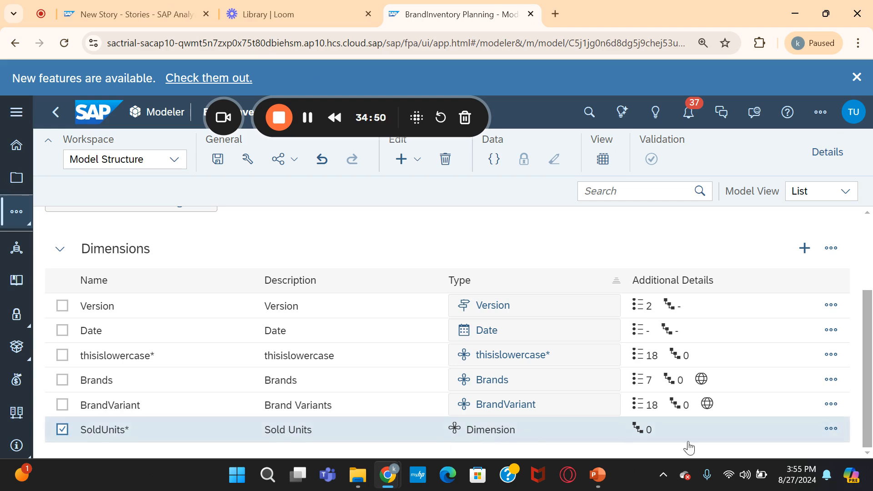
left_click(832, 428)
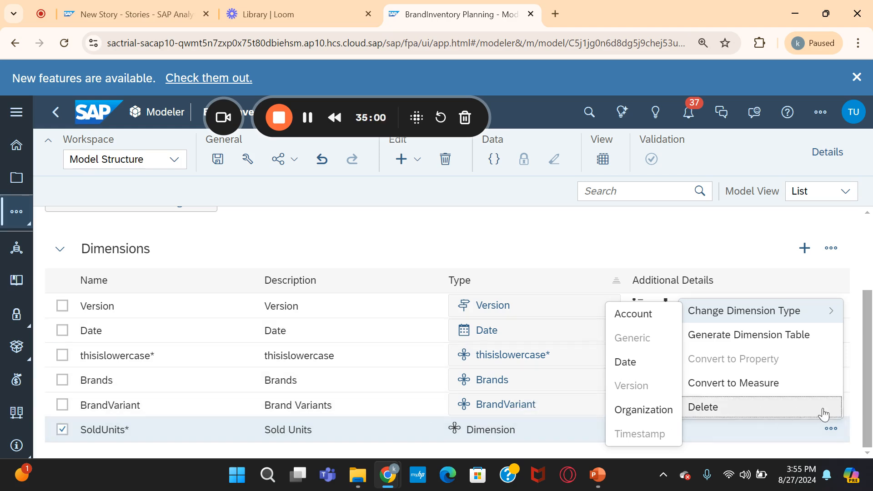
left_click(772, 385)
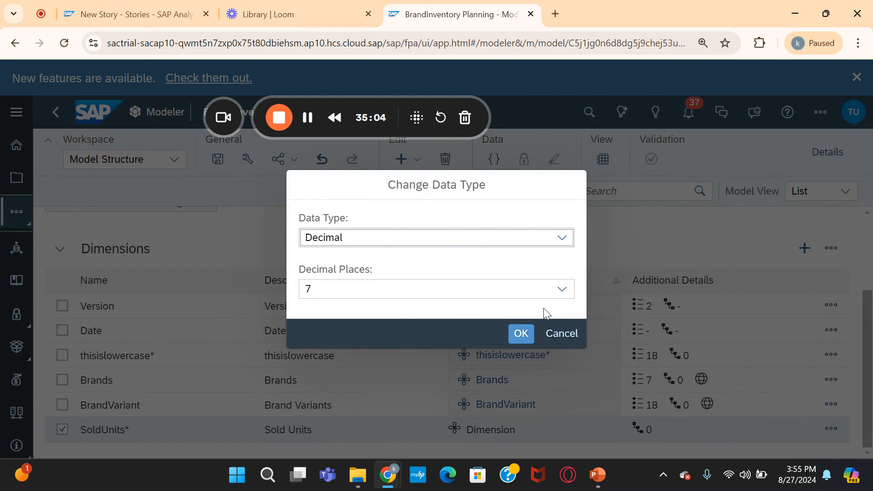
left_click(569, 237)
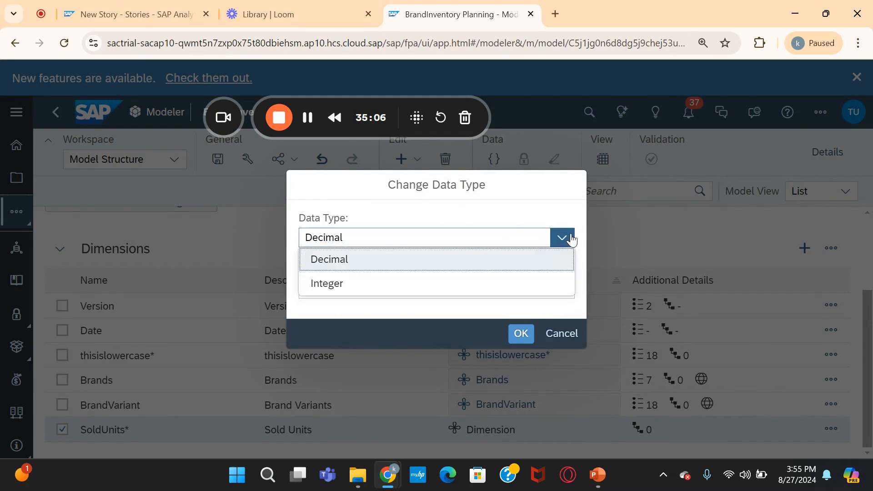
left_click(351, 283)
left_click(526, 309)
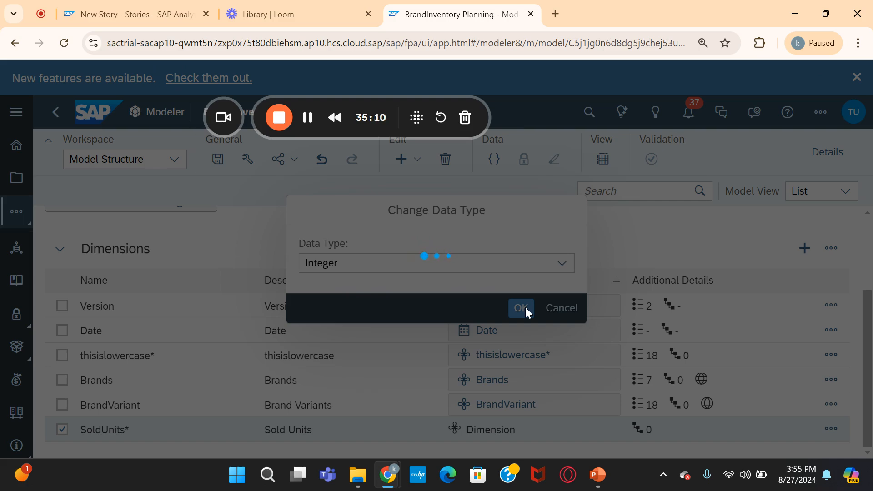
scroll(525, 309, "up", 3)
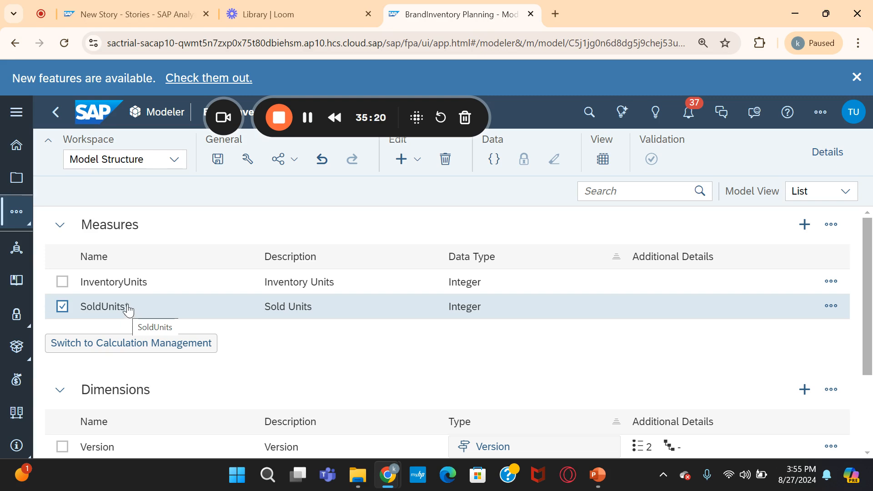
scroll(339, 352, "down", 3)
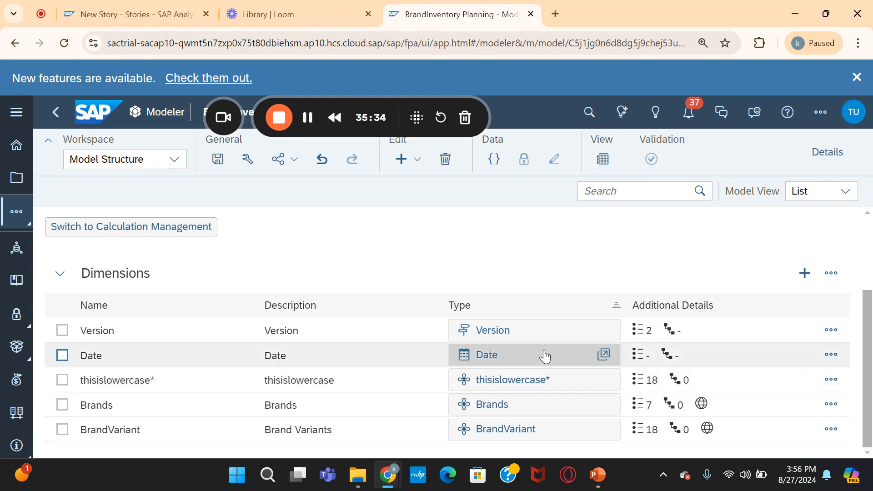
scroll(455, 346, "up", 3)
scroll(368, 372, "down", 3)
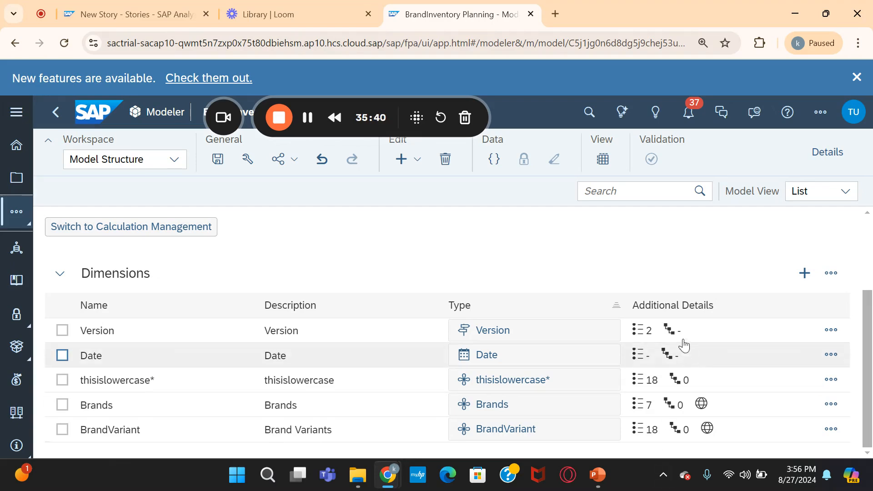
scroll(682, 345, "up", 3)
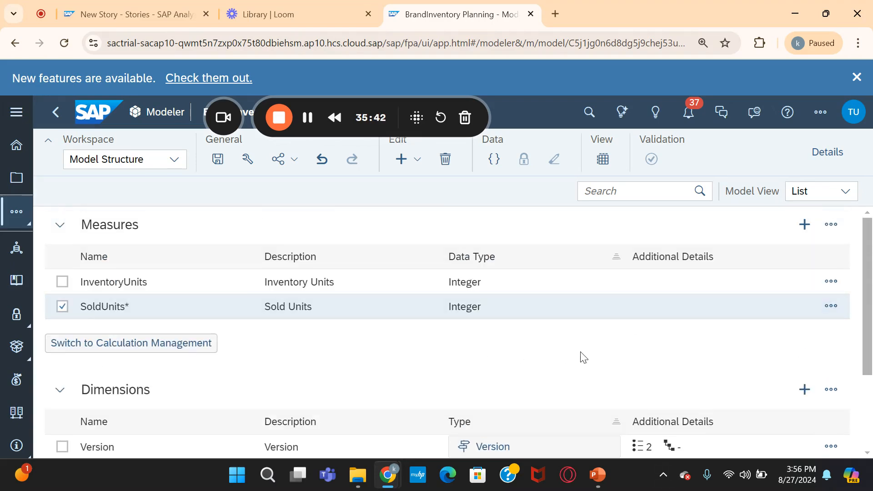
scroll(584, 356, "down", 2)
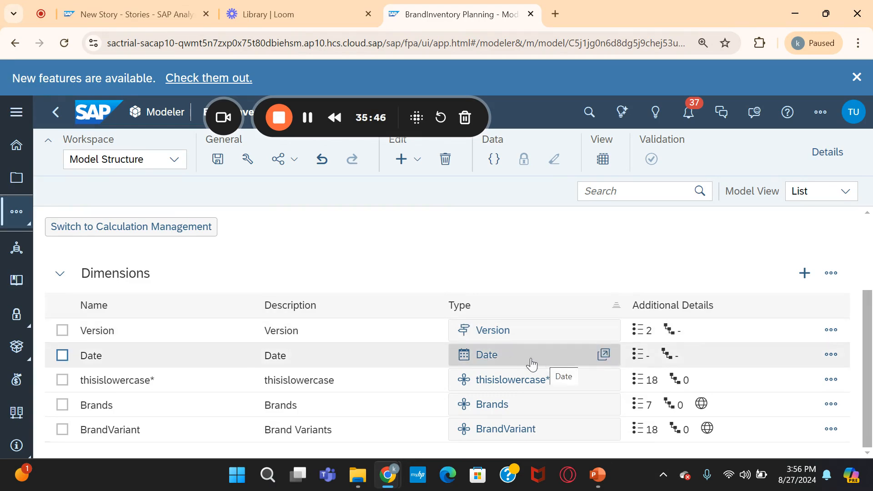
scroll(527, 318, "up", 2)
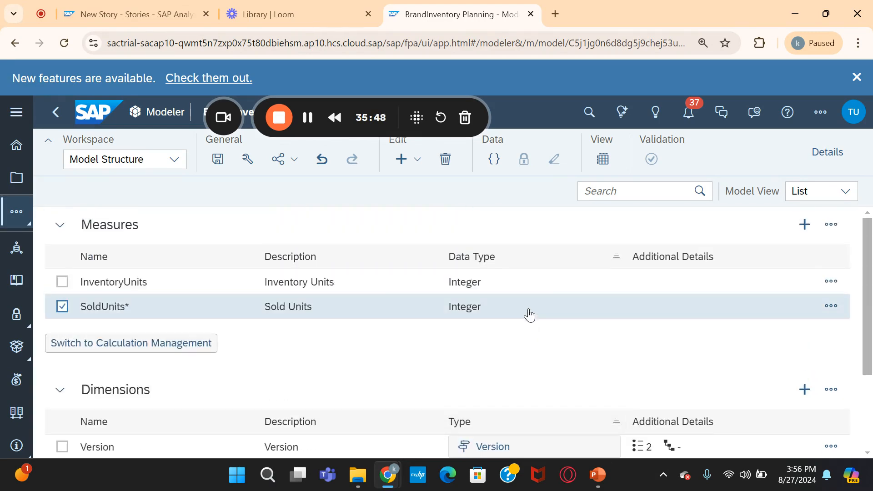
Add a dimension named Region with a new, non-public dimension table of type Organization
left_click(422, 162)
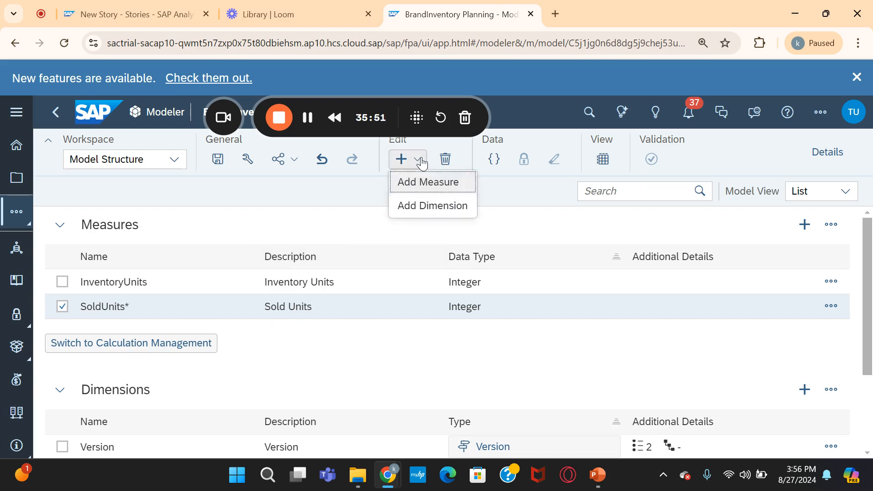
left_click(448, 209)
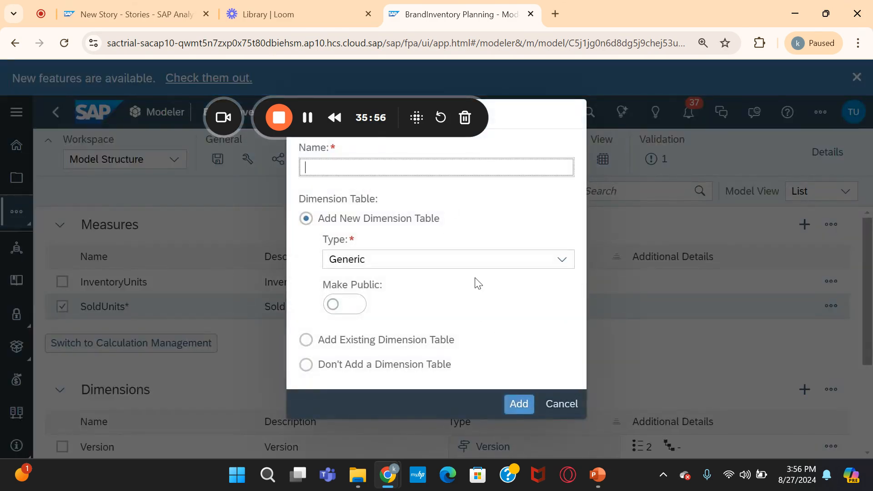
left_click(563, 260)
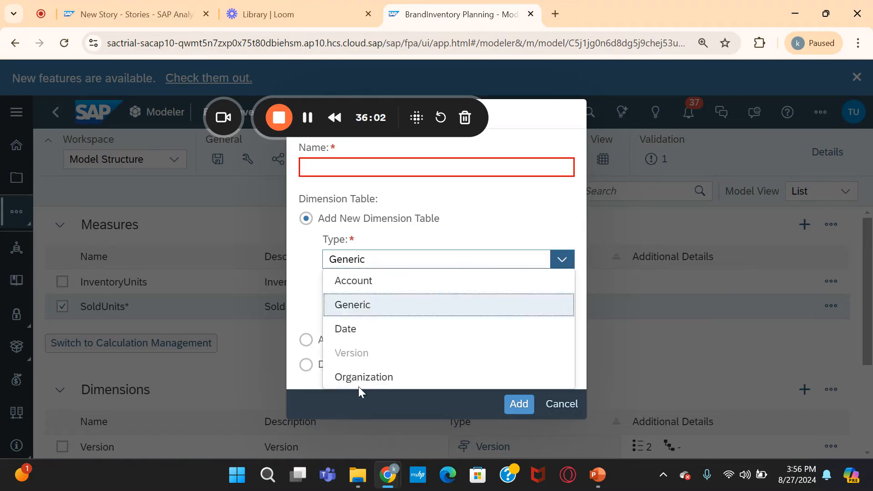
left_click(375, 378)
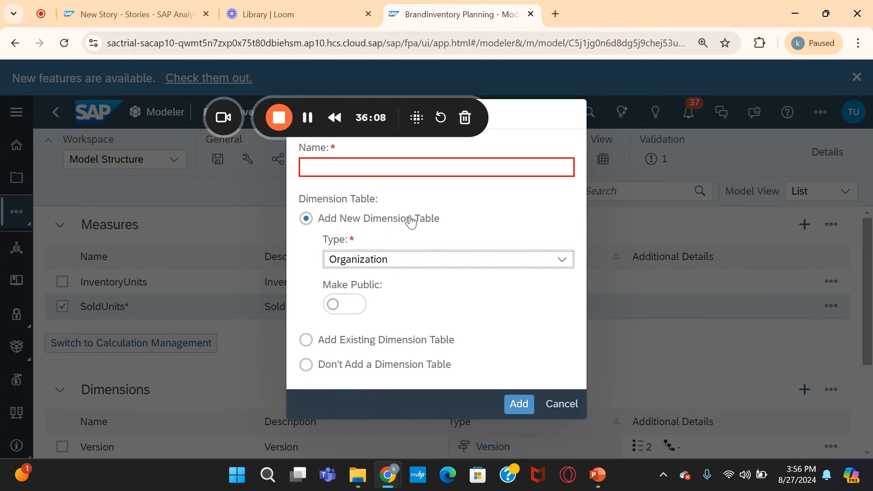
left_click(374, 165)
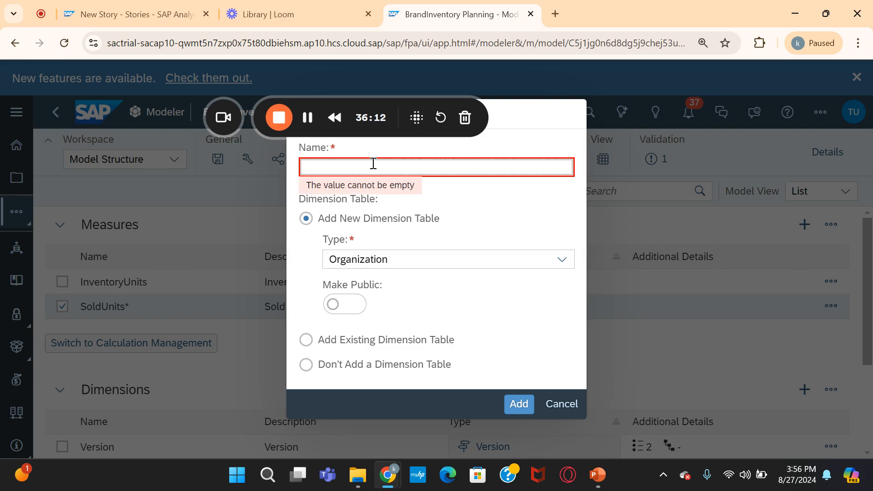
type("Region")
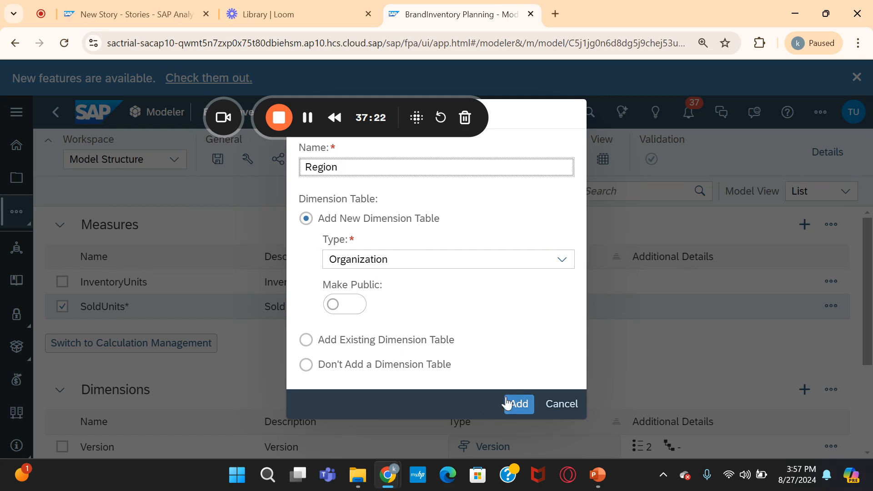
left_click(523, 404)
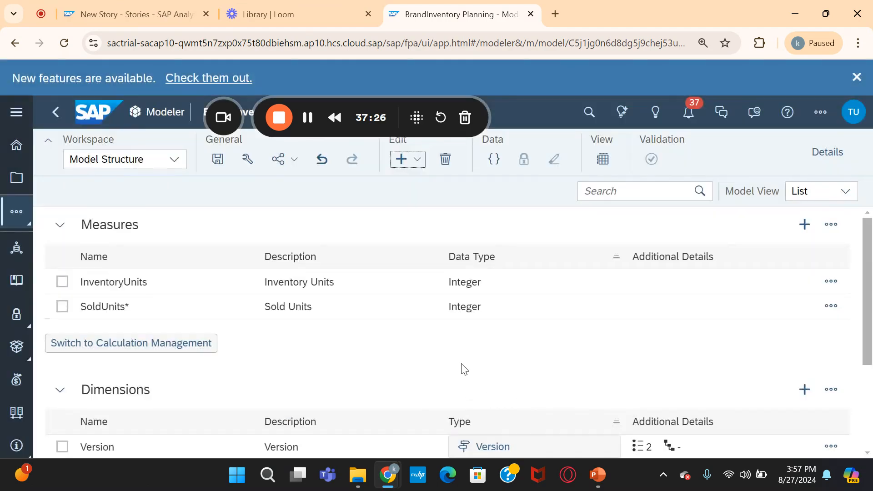
Save the model with # Unassigned as the default member of the Region dimension
scroll(461, 360, "down", 3)
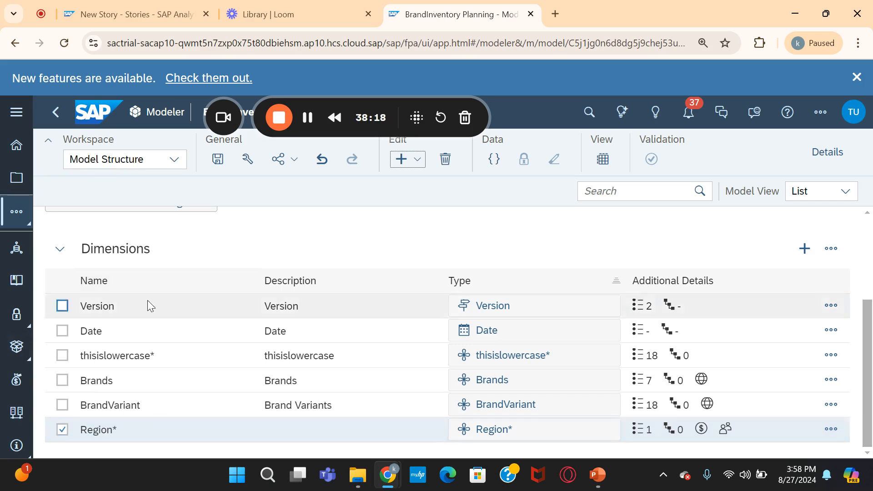
left_click(219, 160)
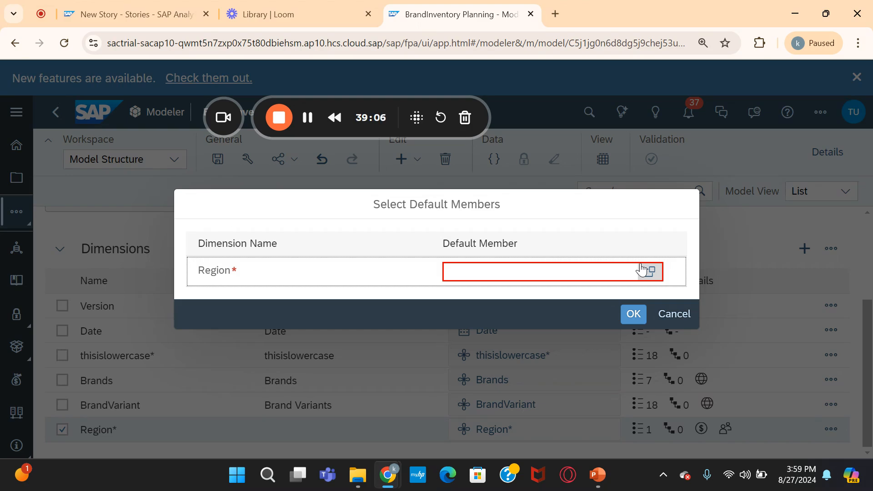
left_click(648, 273)
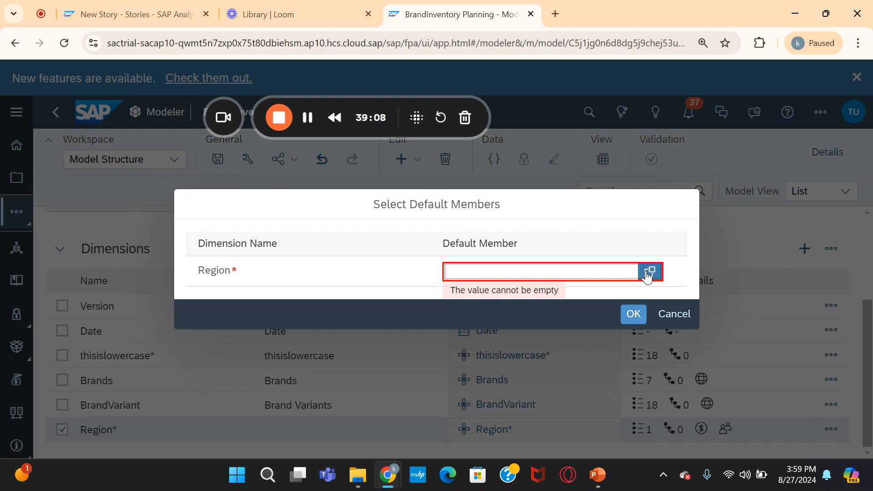
left_click(241, 231)
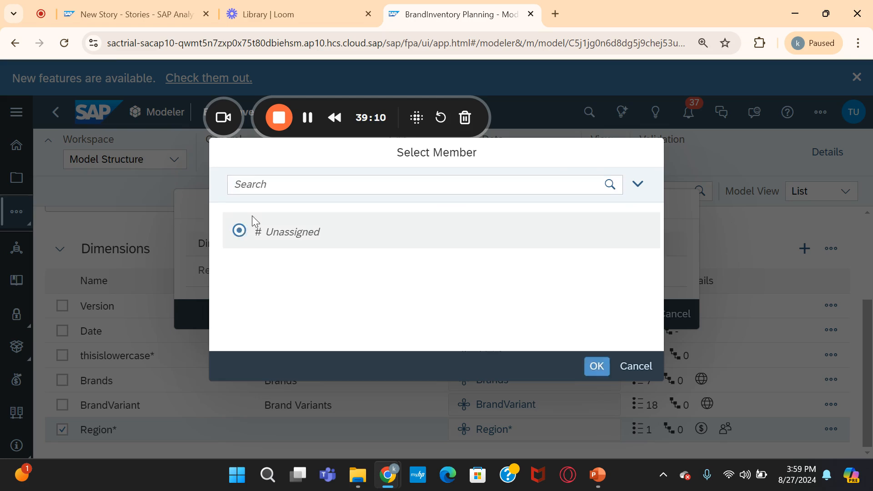
left_click(597, 369)
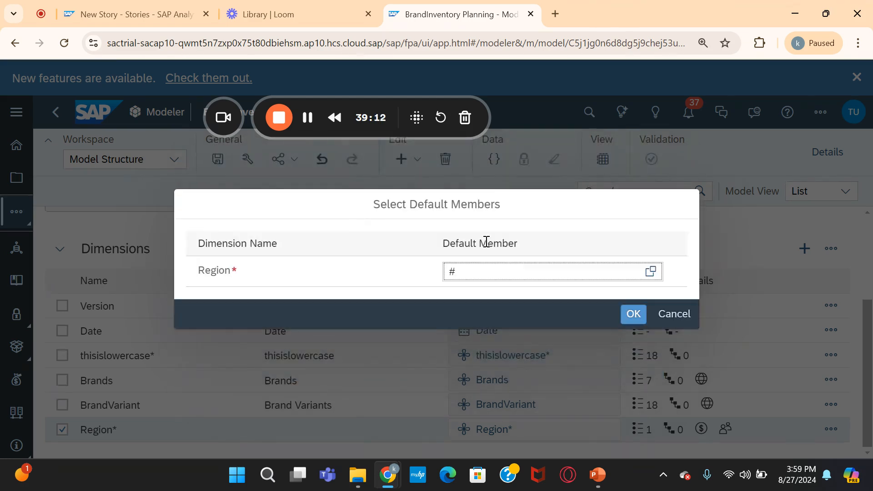
left_click(632, 314)
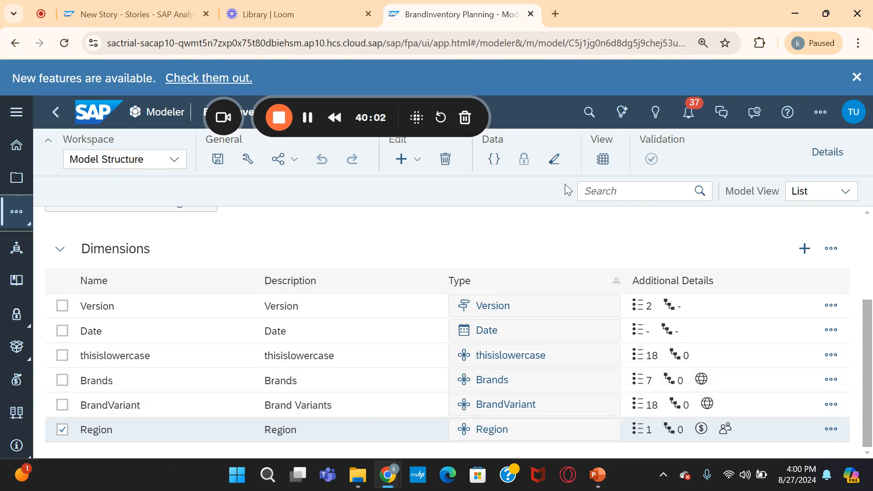
Preview the model's fact data in the Data Foundation, examine the Region column's values, and close the preview
left_click(605, 159)
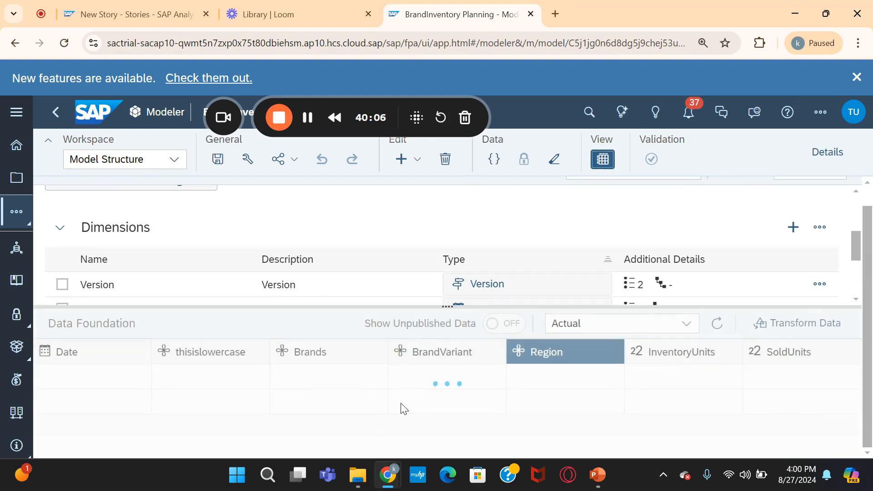
scroll(376, 371, "down", 2)
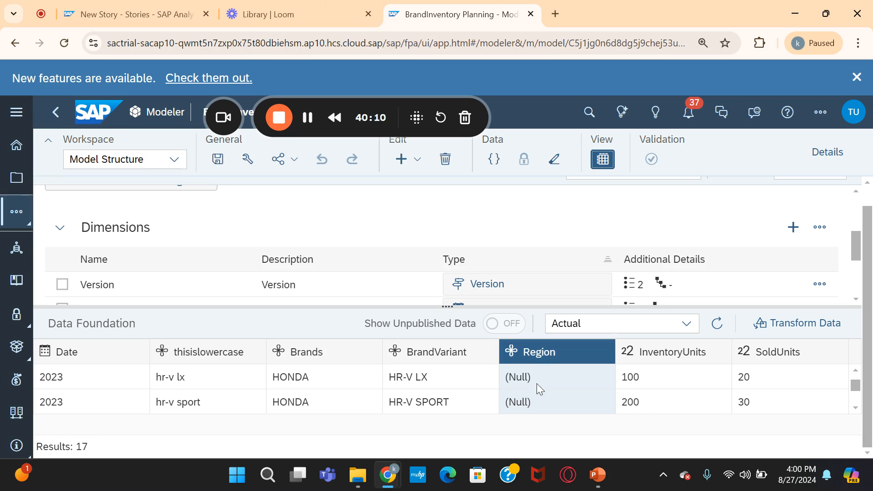
scroll(538, 386, "up", 4)
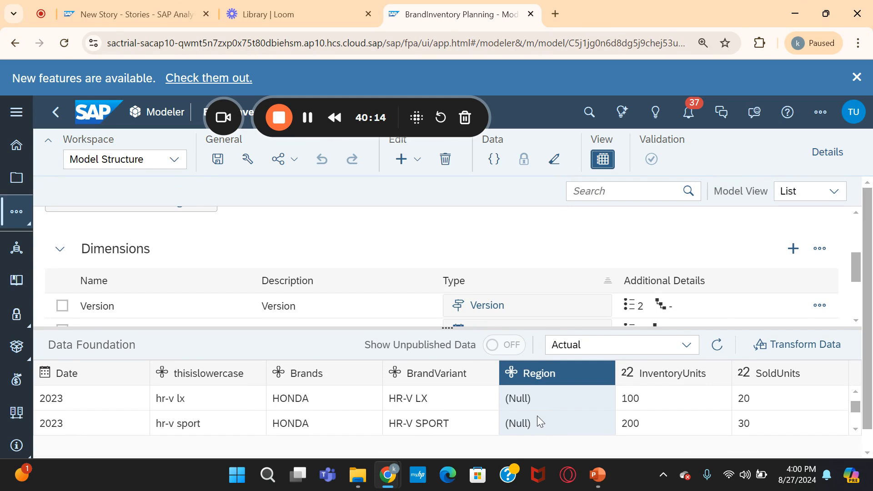
scroll(537, 417, "up", 3)
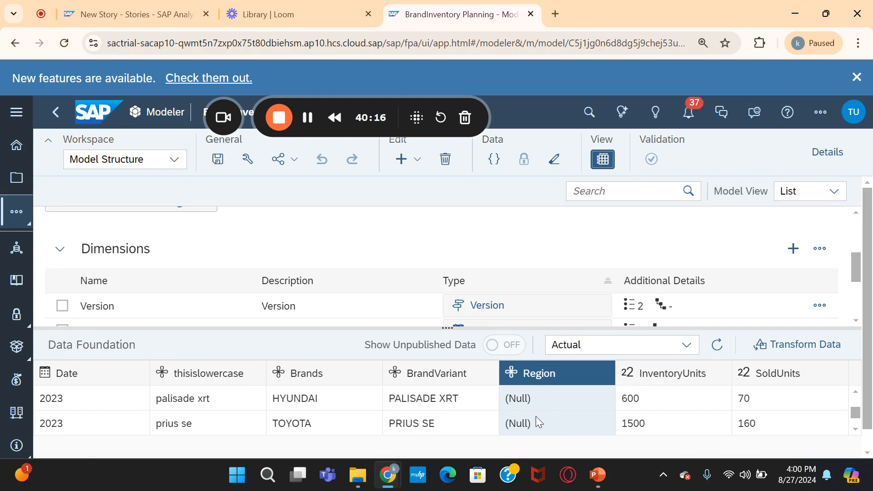
scroll(534, 416, "up", 1)
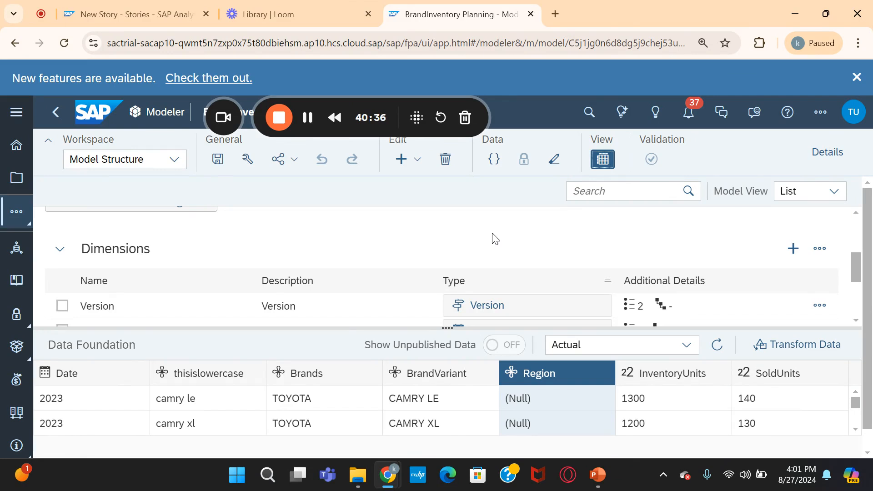
left_click(606, 167)
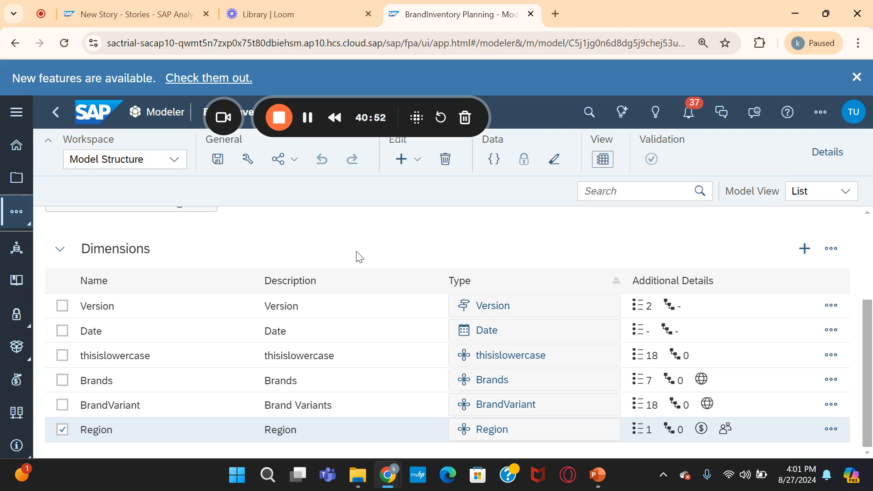
Check which conversion and deletion options the Region dimension offers
scroll(406, 261, "up", 2)
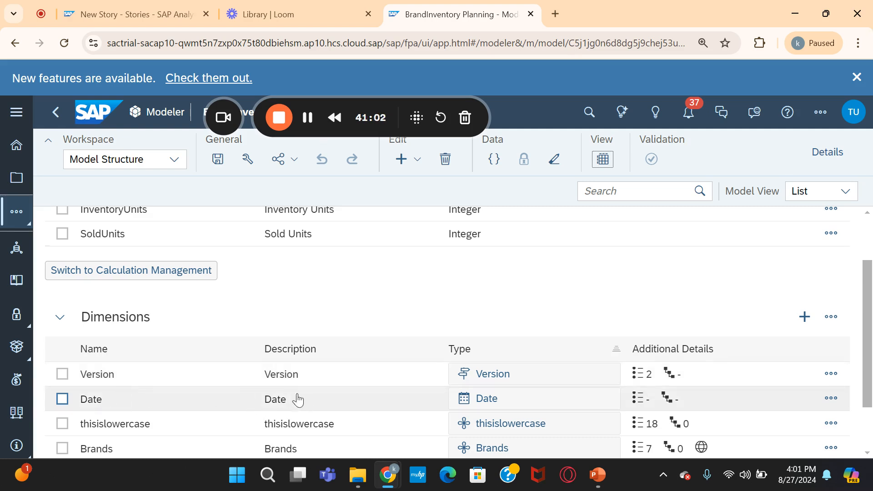
scroll(292, 353, "down", 2)
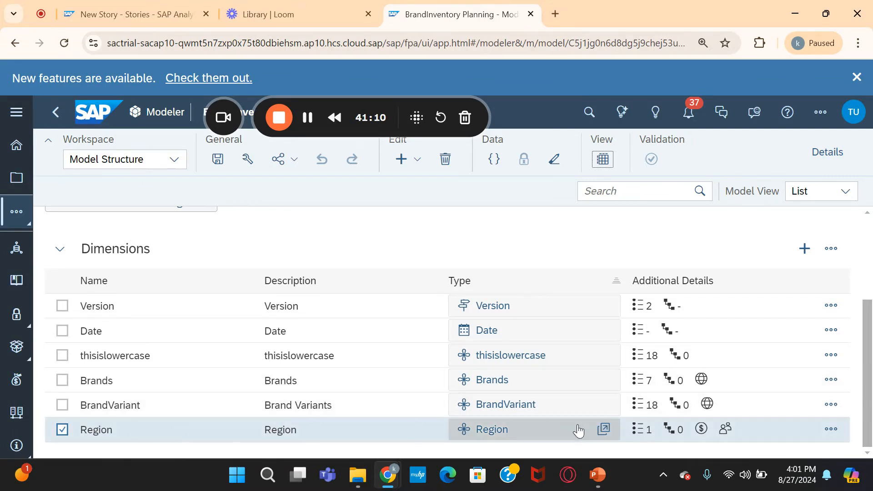
left_click(831, 430)
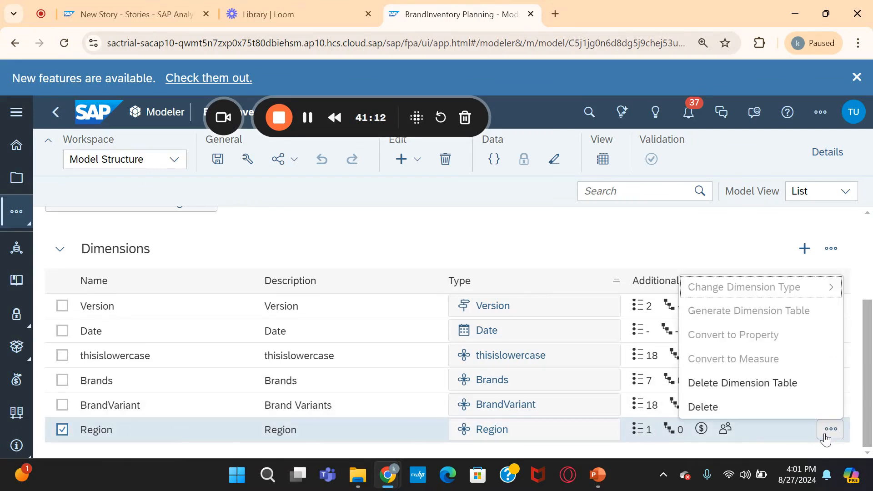